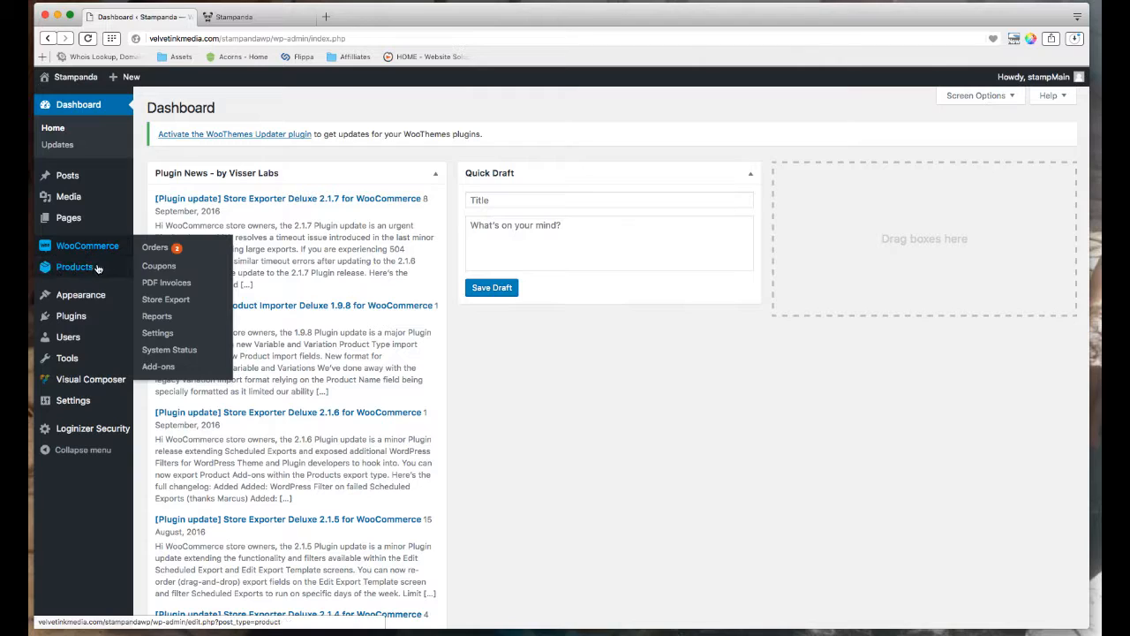
# Open the All Products list, then view the storefront's grid of stamp products.
pyautogui.moveTo(98, 269)
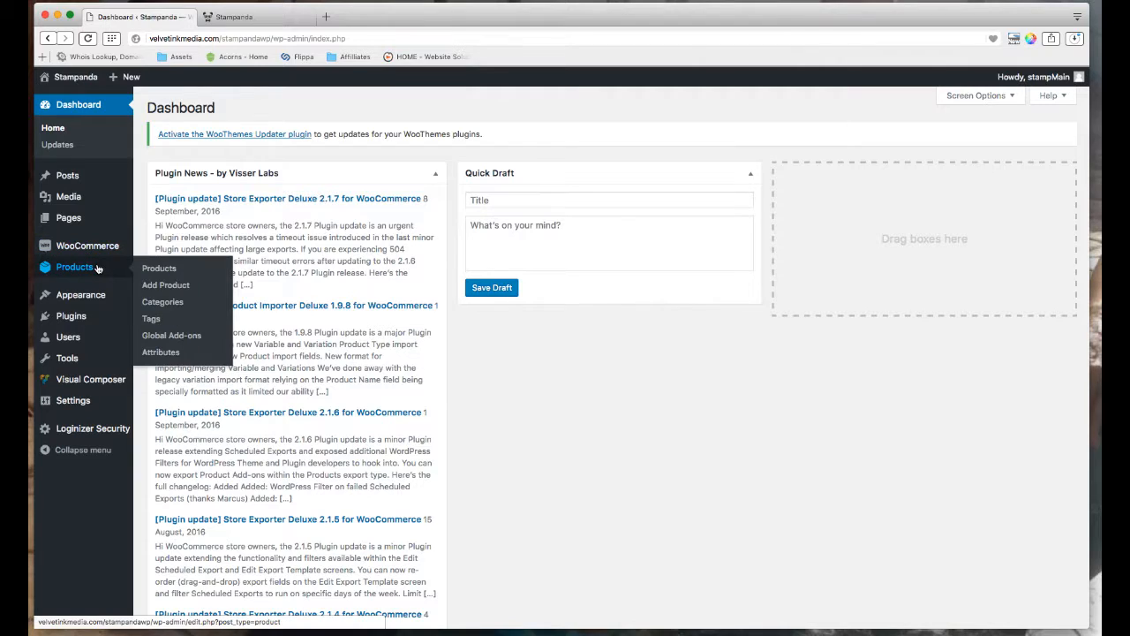
pyautogui.click(162, 268)
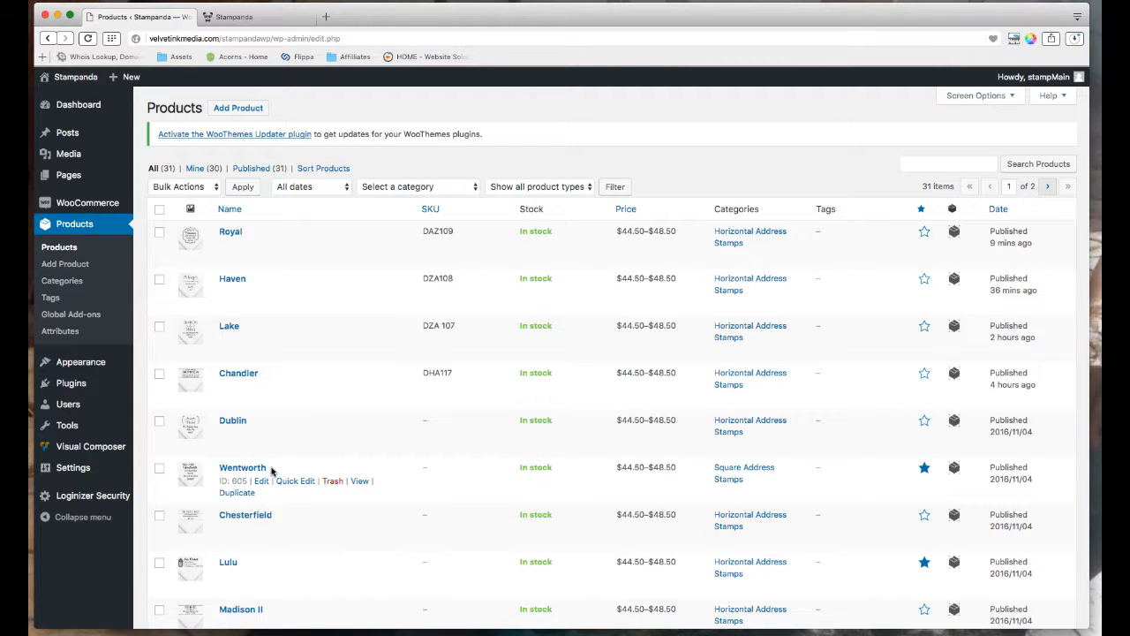
pyautogui.click(263, 17)
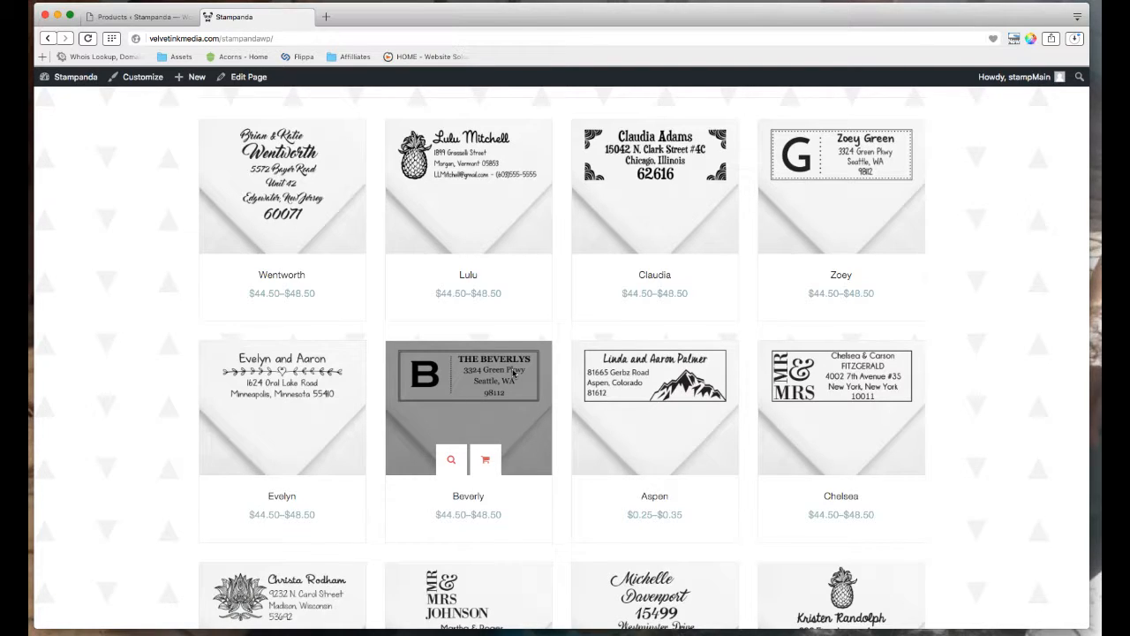
pyautogui.click(132, 17)
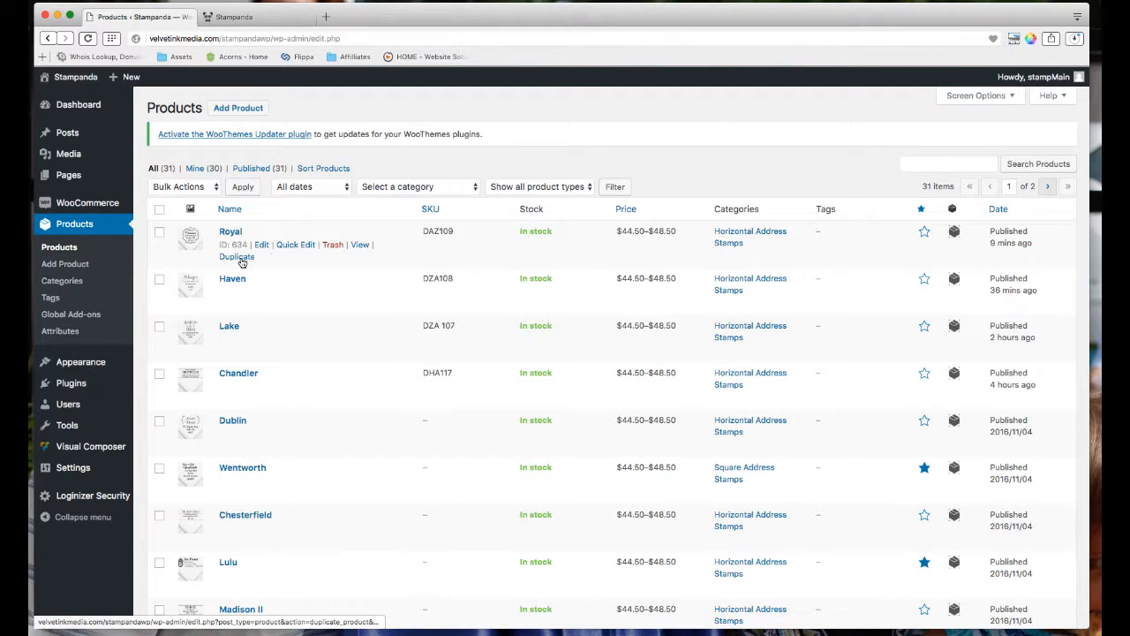
# Open the Royal product and duplicate it as a new draft, 'Royal (Copy)'.
pyautogui.click(230, 233)
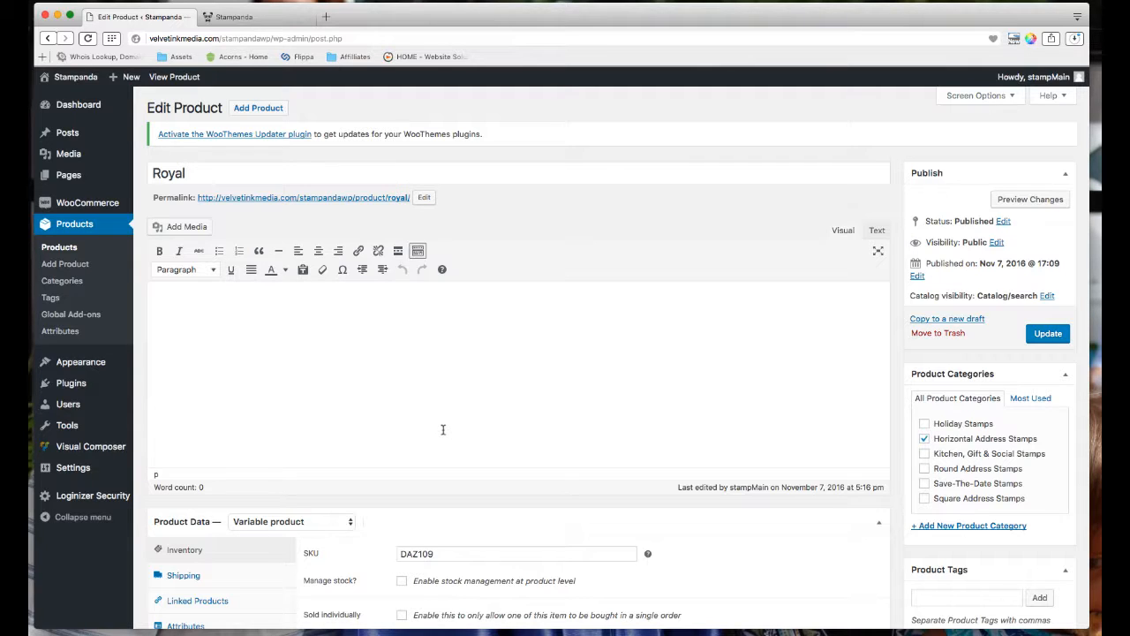
pyautogui.click(969, 320)
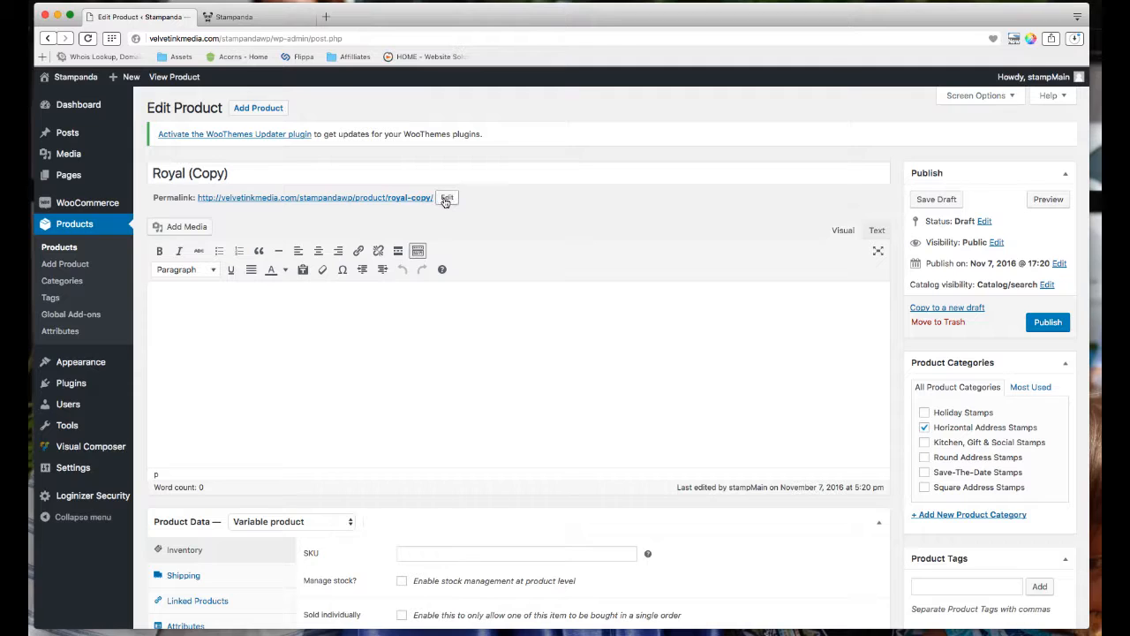
# Rename the copied product's title from 'Royal (Copy)' to Athens.
pyautogui.click(196, 173)
pyautogui.tripleClick(196, 173)
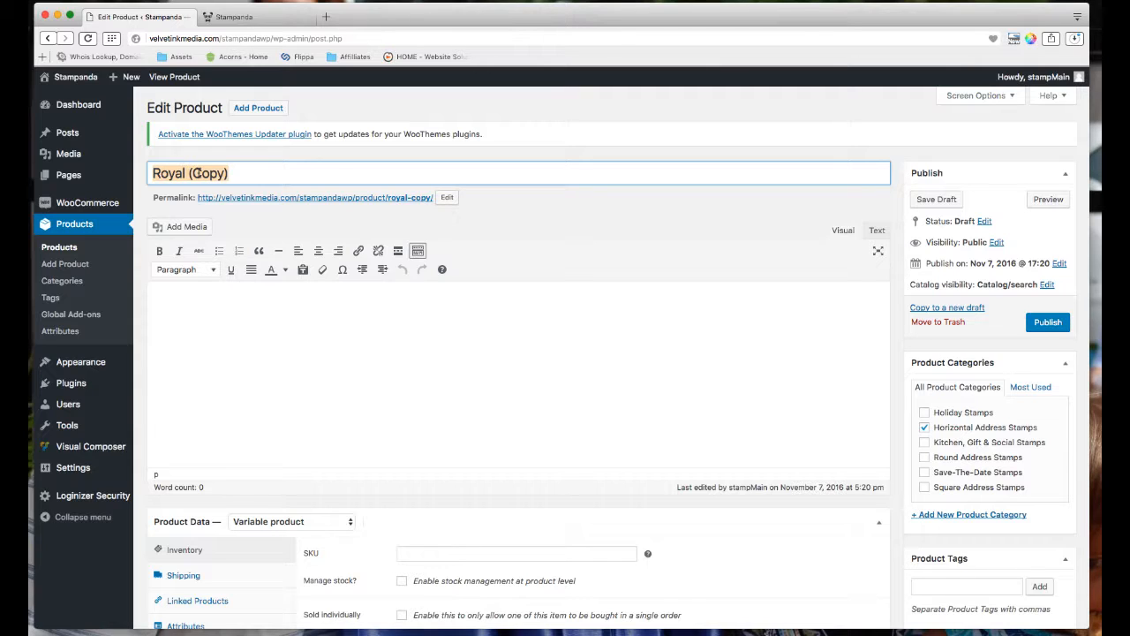
pyautogui.write('Athens')
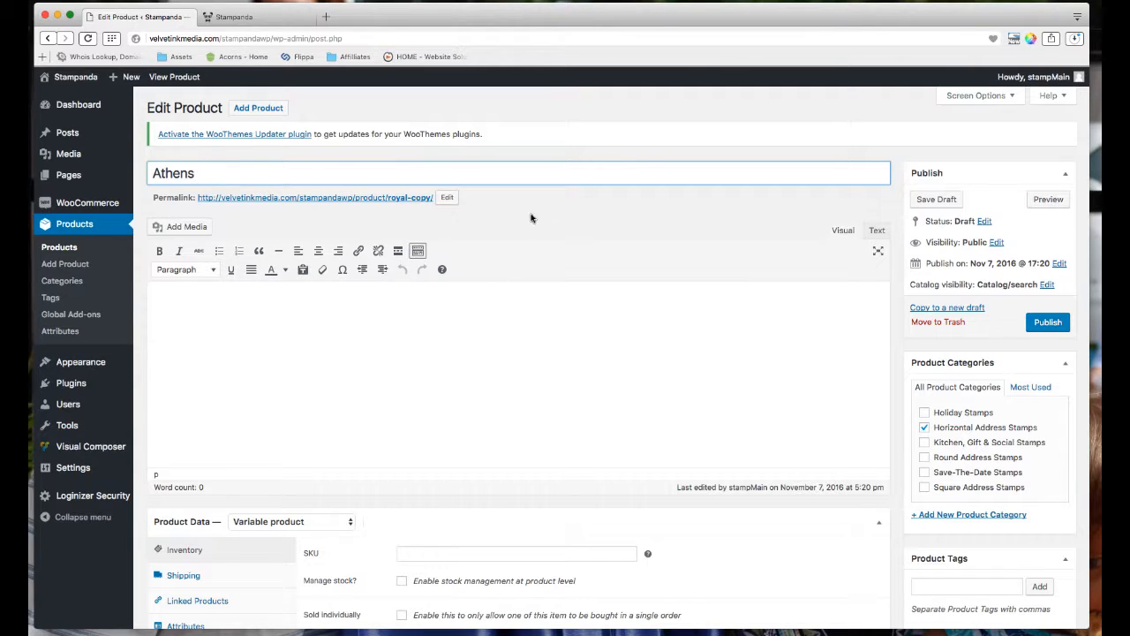
pyautogui.click(507, 237)
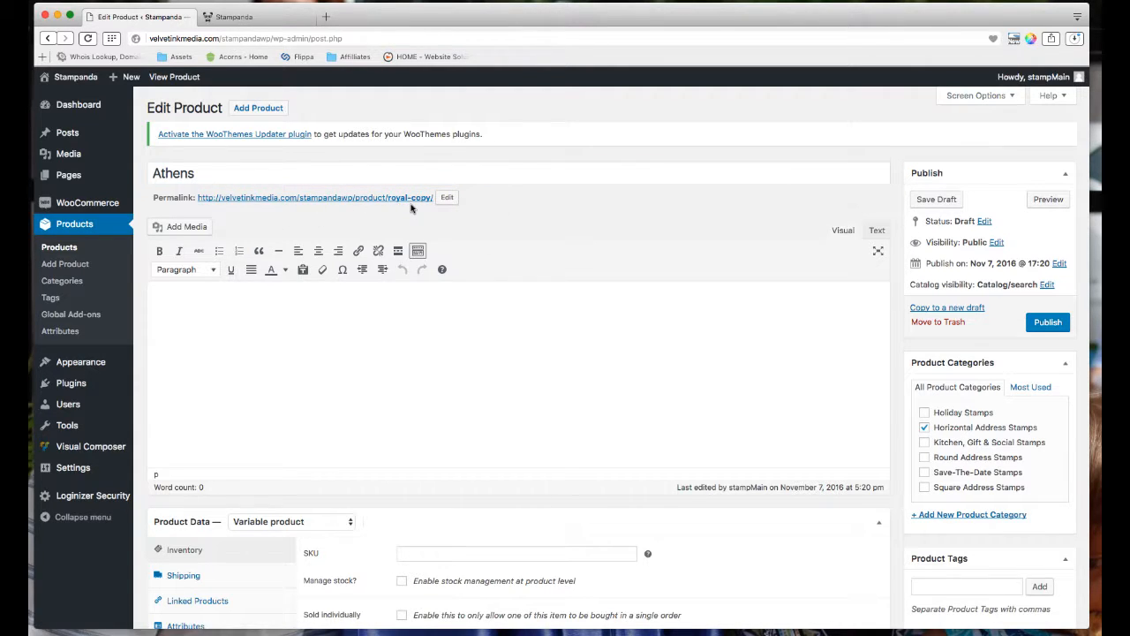
# Change the permalink slug from royal-copy to athen.
pyautogui.click(444, 198)
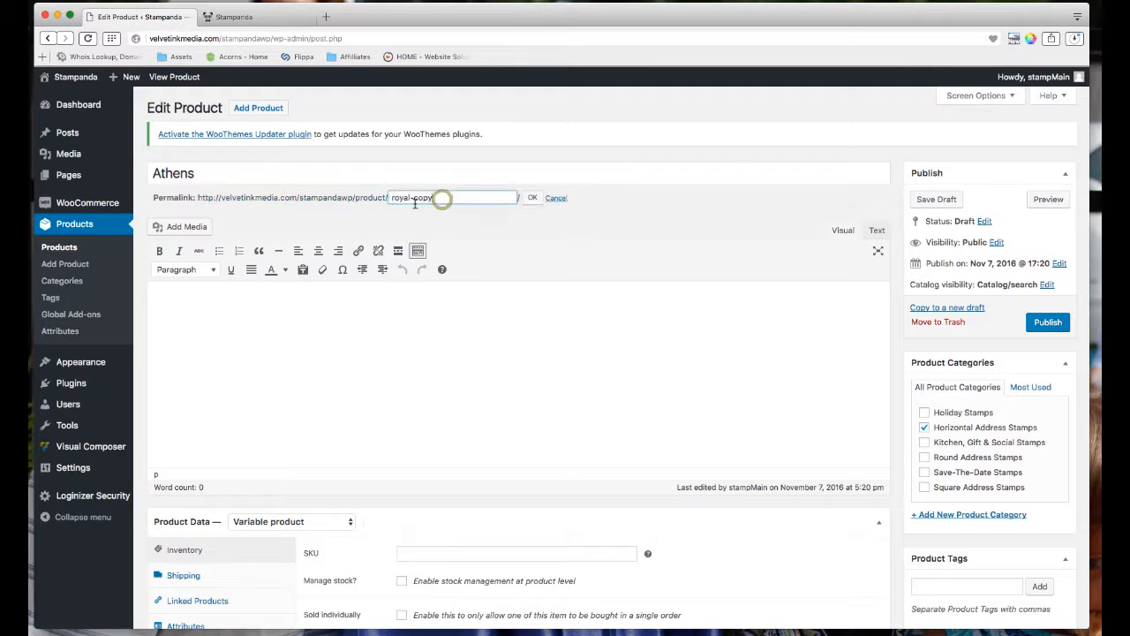
pyautogui.tripleClick(415, 202)
pyautogui.write('athen')
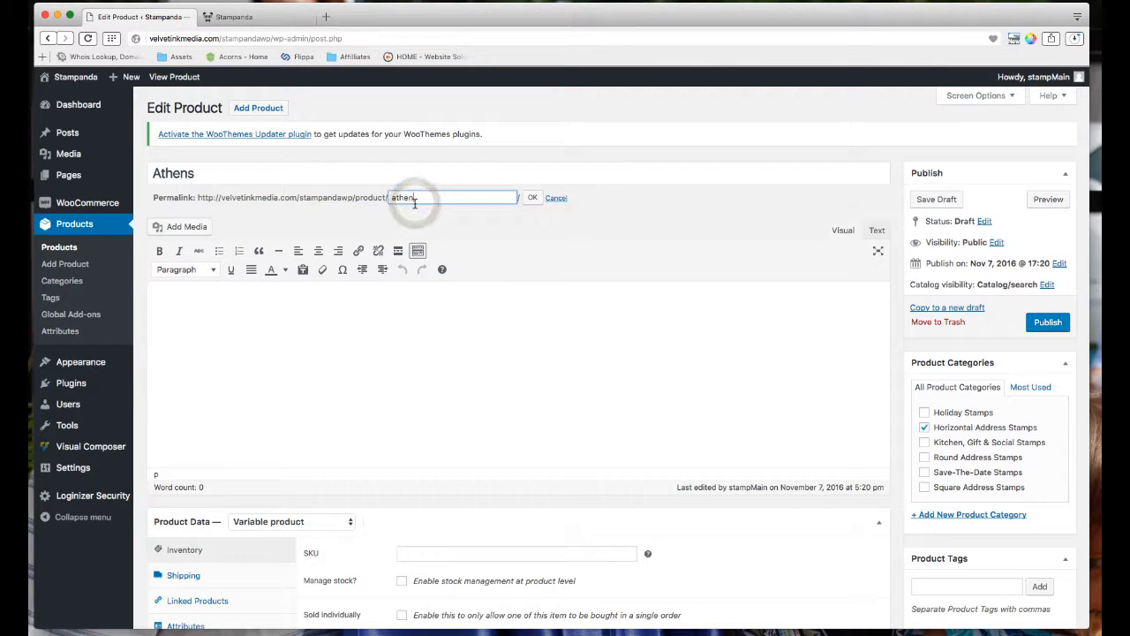
pyautogui.click(532, 199)
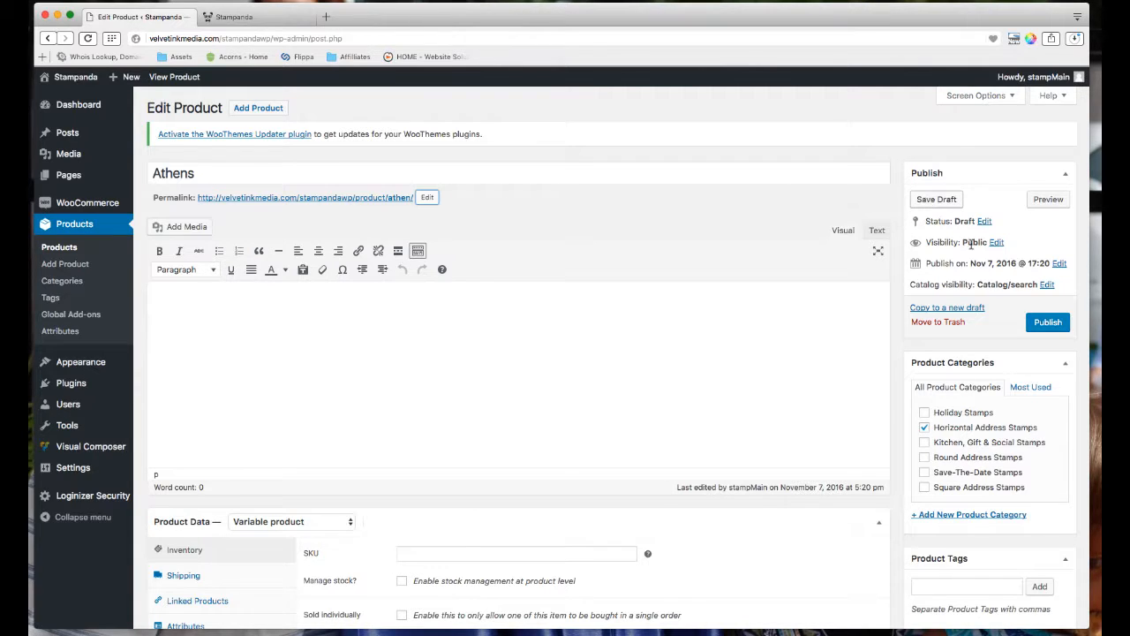
pyautogui.scroll(-1, 988, 276)
pyautogui.scroll(1, 1014, 321)
# Publish Athens and remove the Princetons product image inherited from Royal.
pyautogui.click(1048, 324)
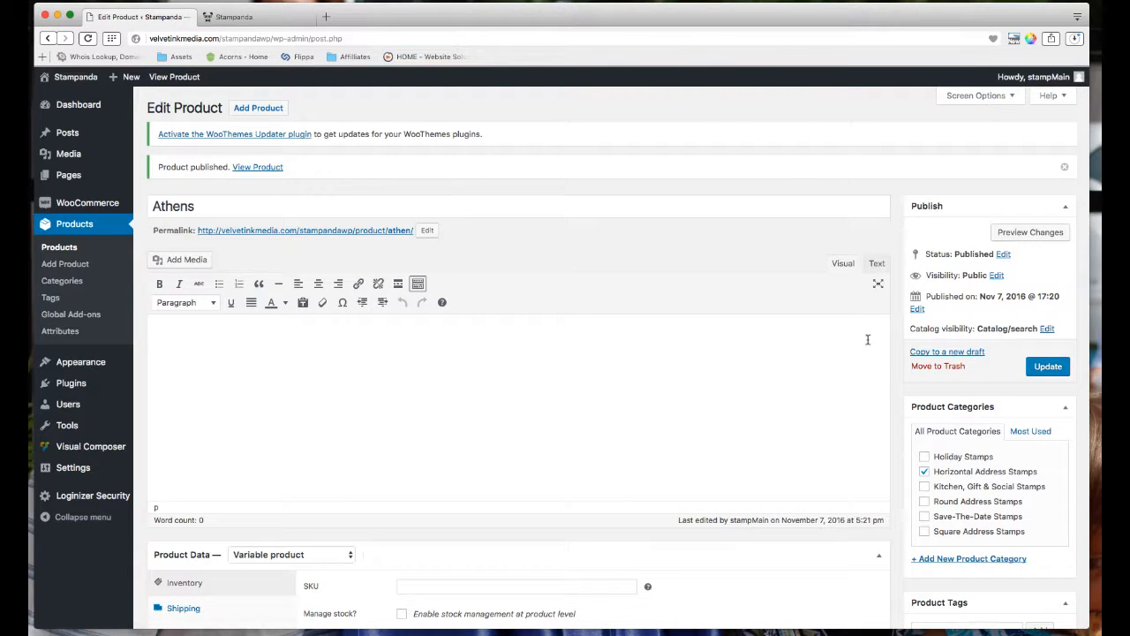
pyautogui.scroll(-3, 864, 340)
pyautogui.scroll(-4, 864, 340)
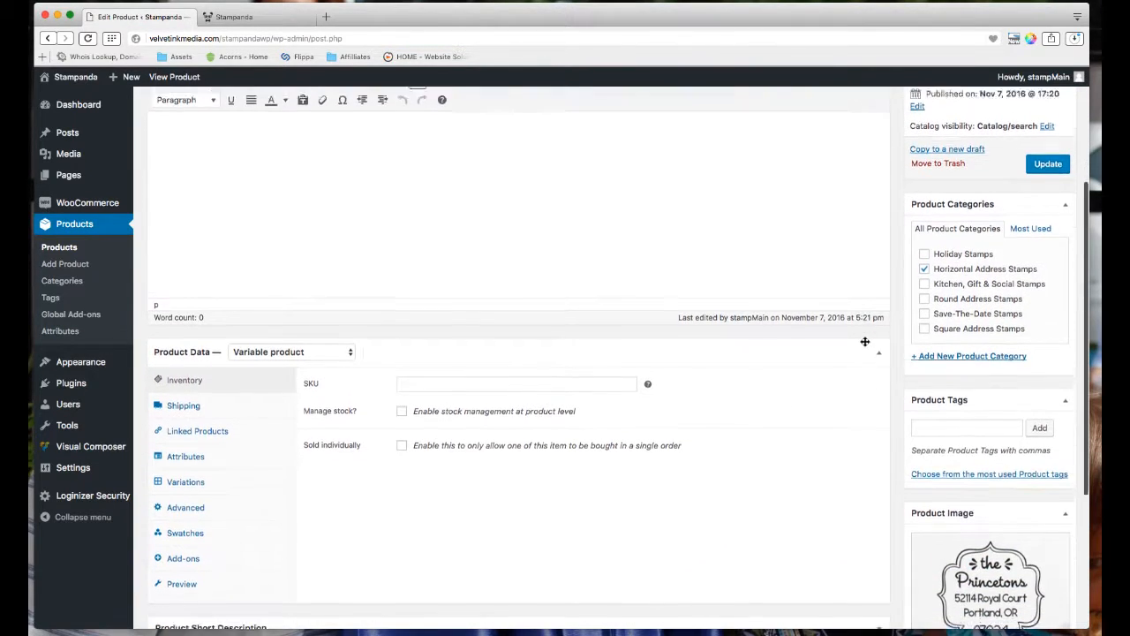
pyautogui.scroll(-3, 924, 402)
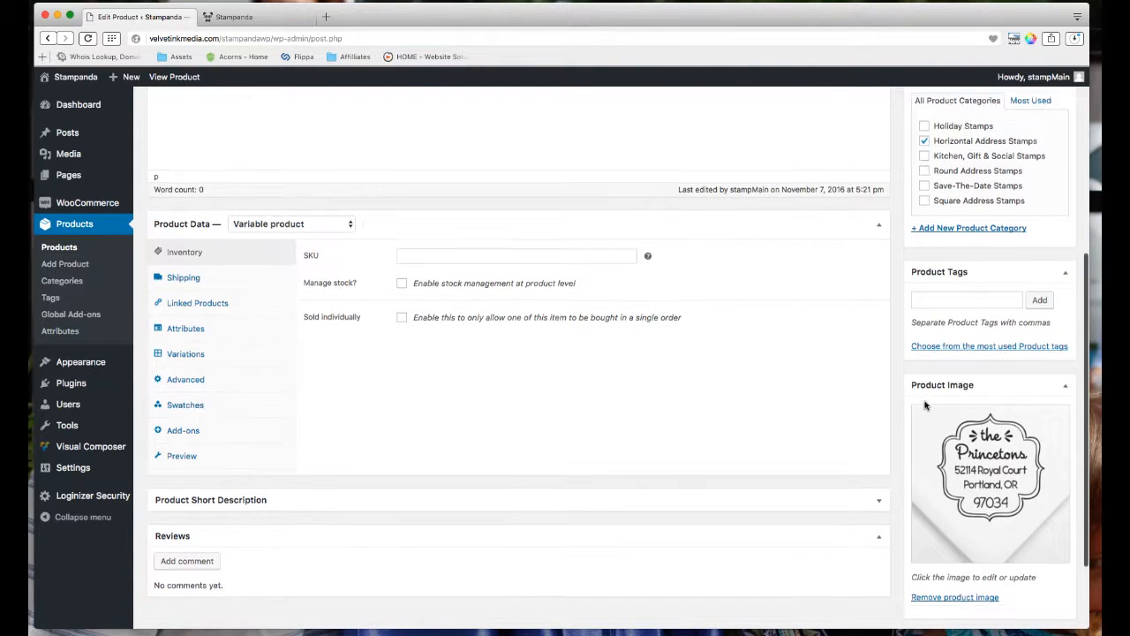
pyautogui.scroll(-1, 944, 414)
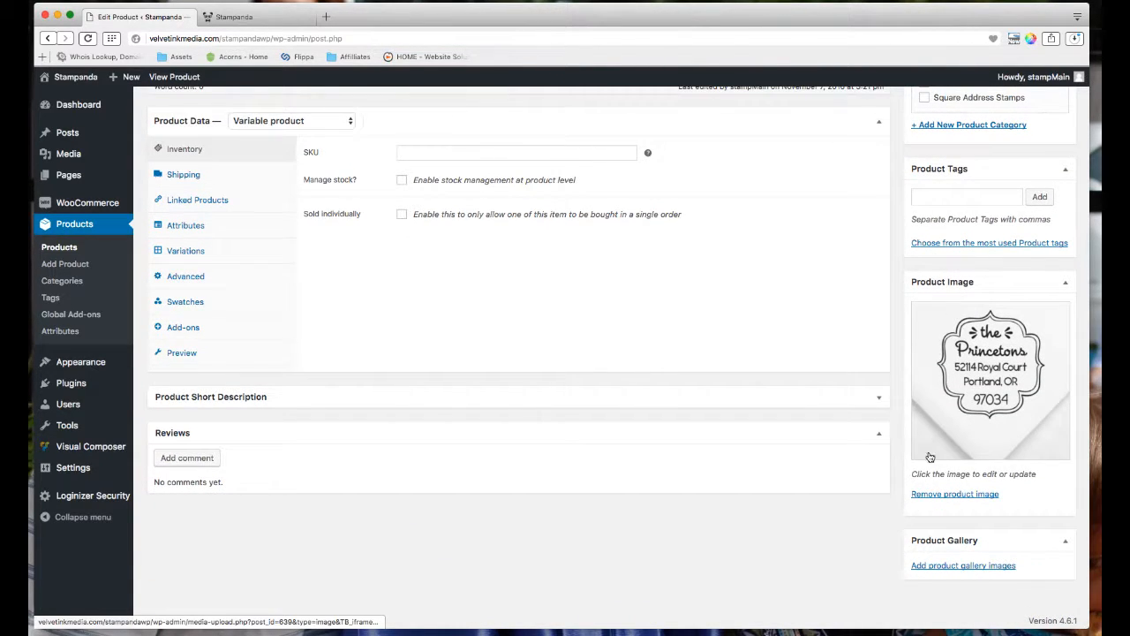
pyautogui.click(961, 497)
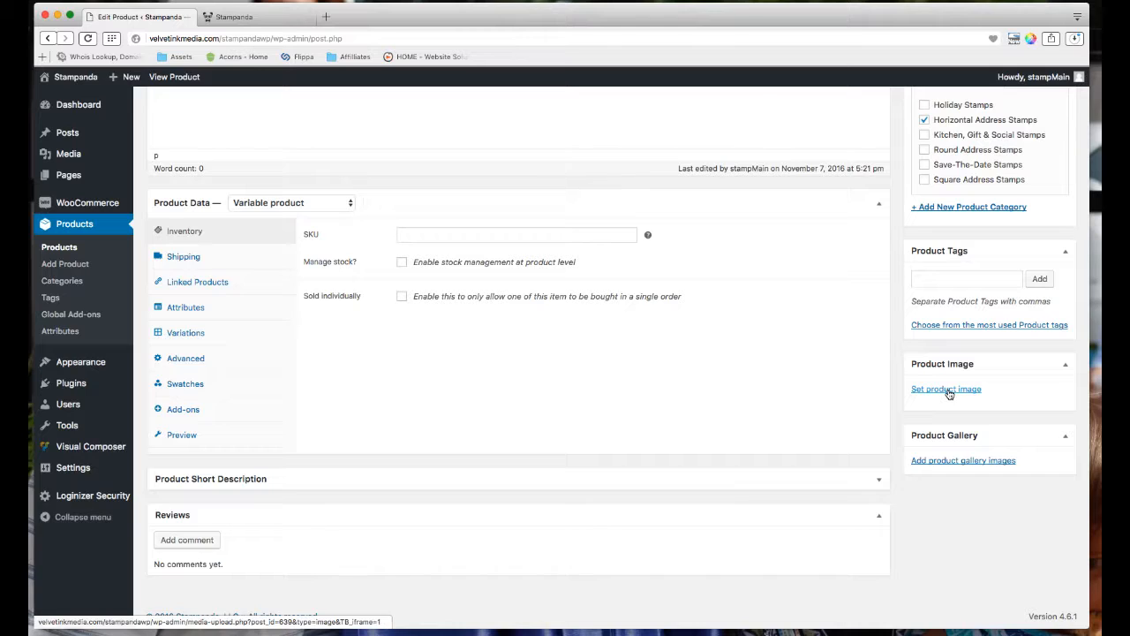
# Upload DZA110_Athens1.jpg to the media library and set it as the Athens product image.
pyautogui.click(948, 389)
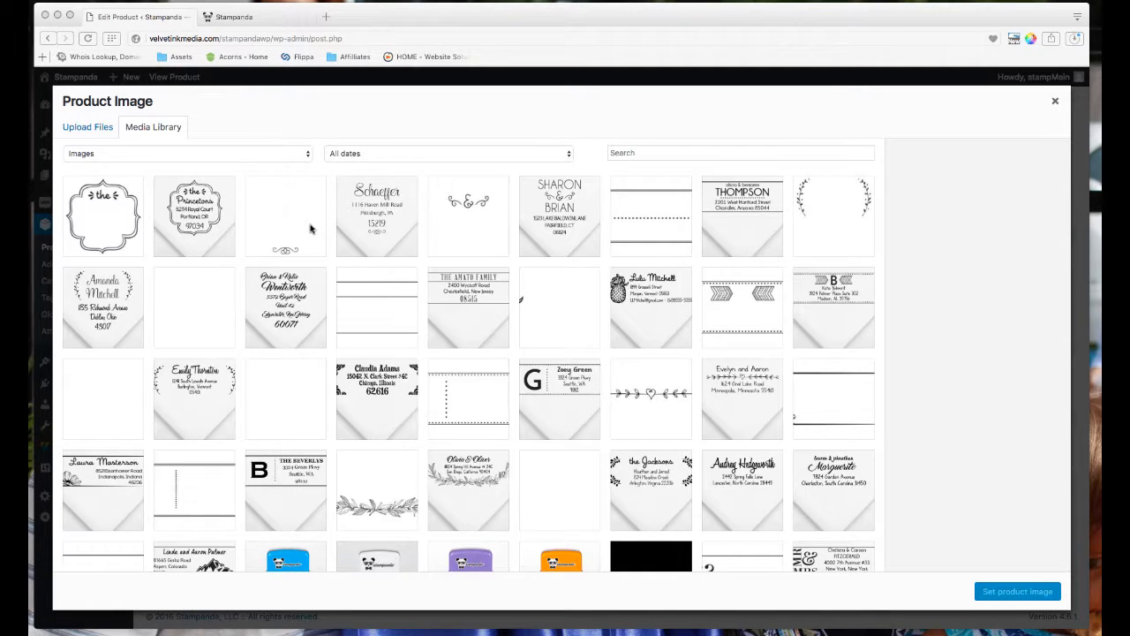
pyautogui.click(193, 315)
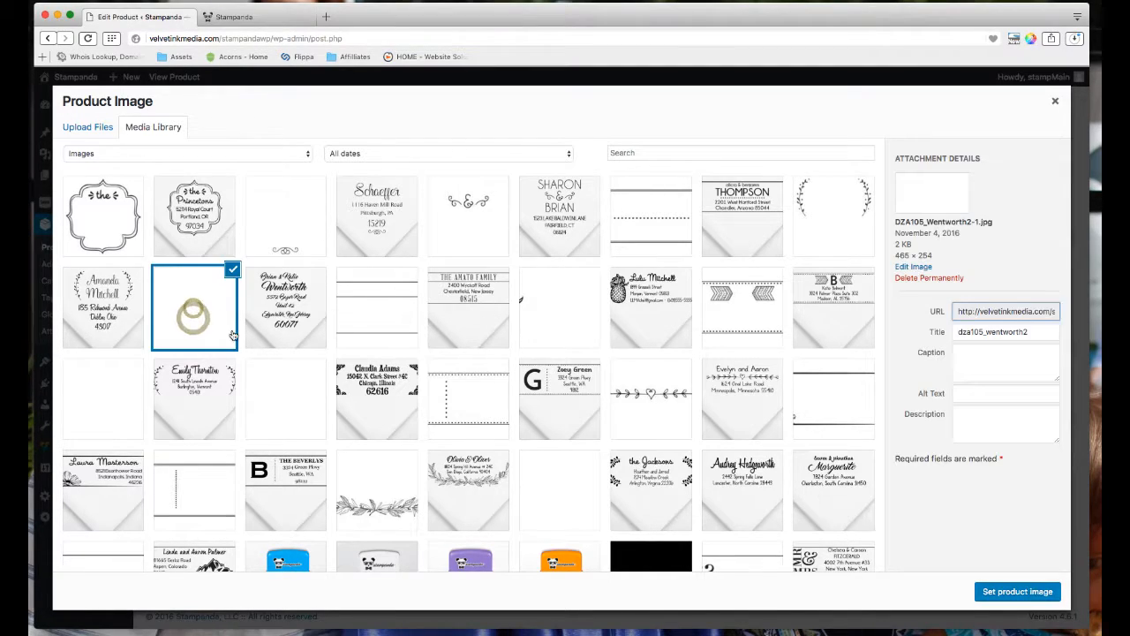
pyautogui.click(267, 397)
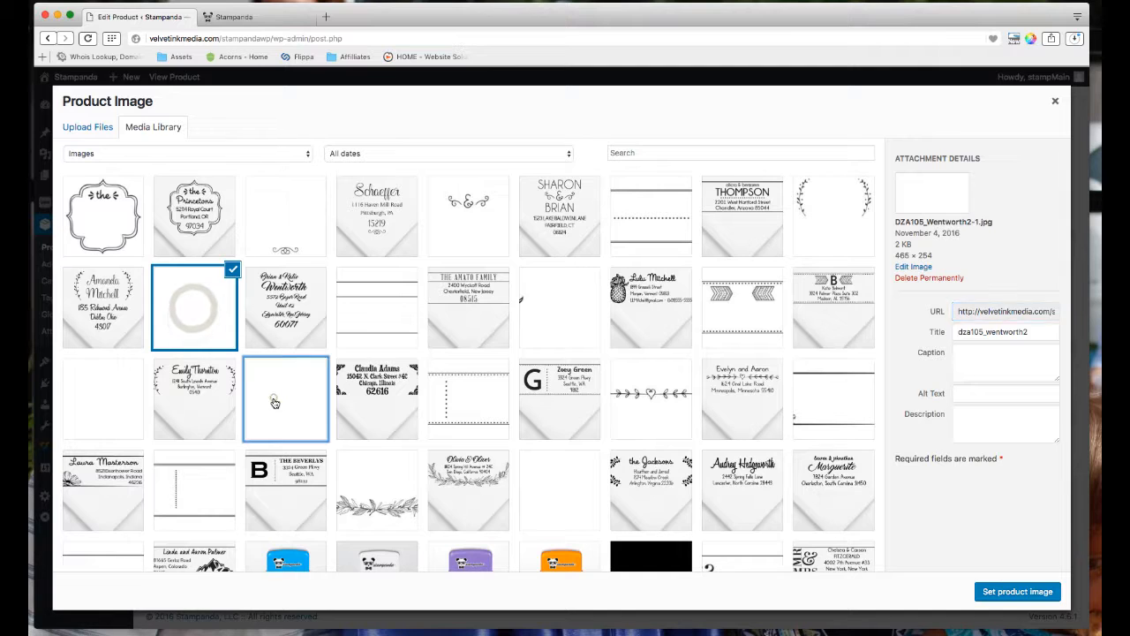
pyautogui.click(106, 406)
pyautogui.click(204, 323)
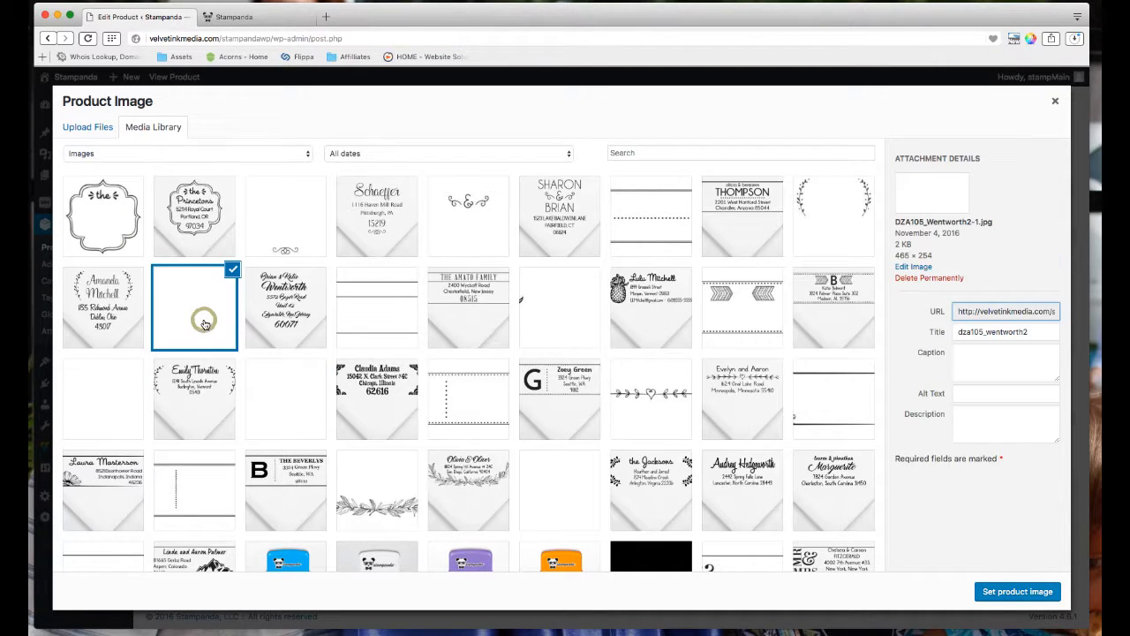
pyautogui.click(319, 402)
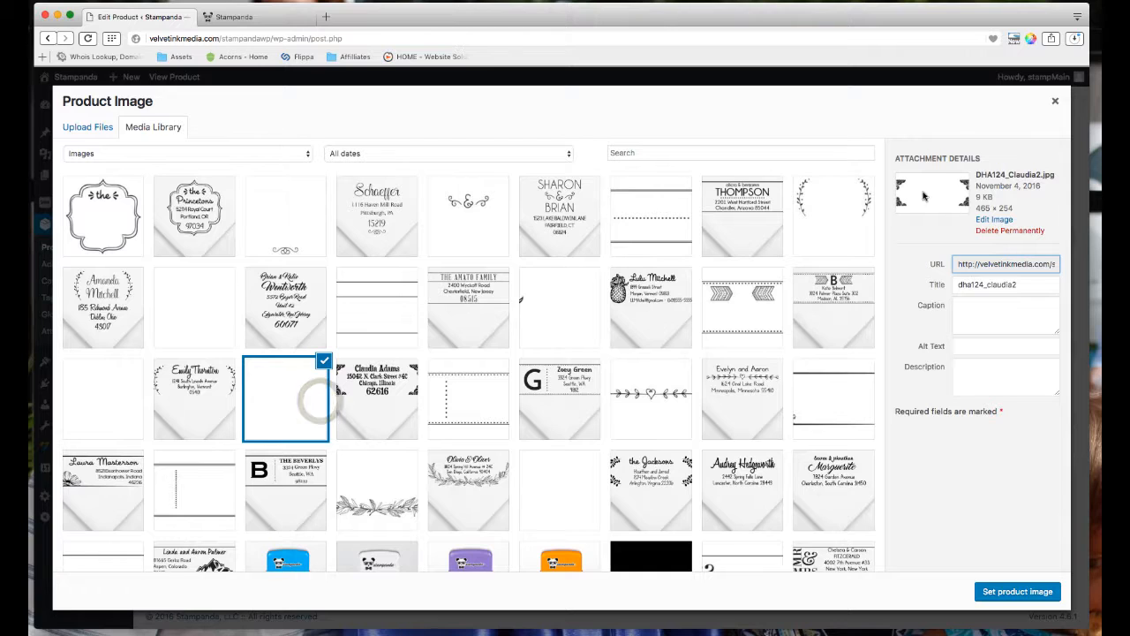
pyautogui.click(215, 316)
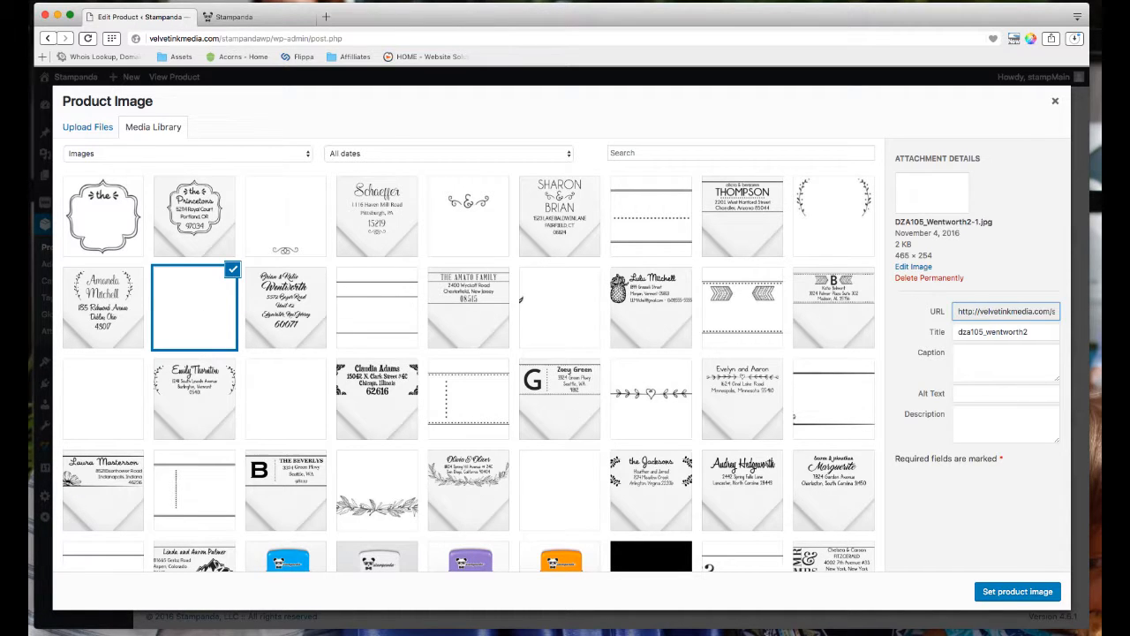
pyautogui.moveTo(52, 139); pyautogui.dragTo(428, 231)
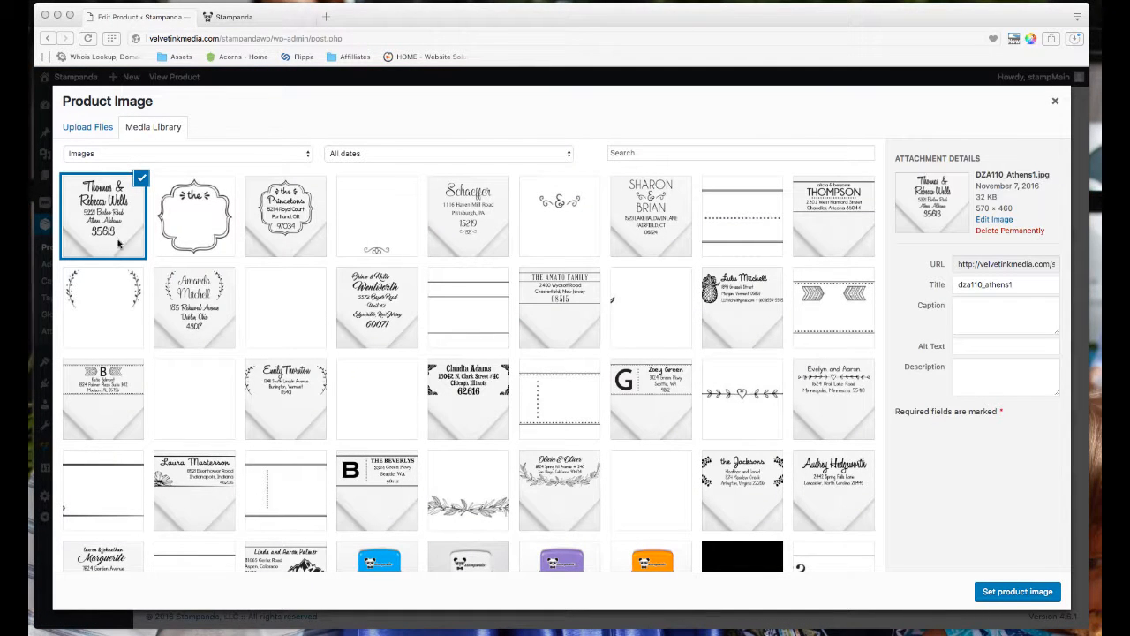
pyautogui.click(1013, 593)
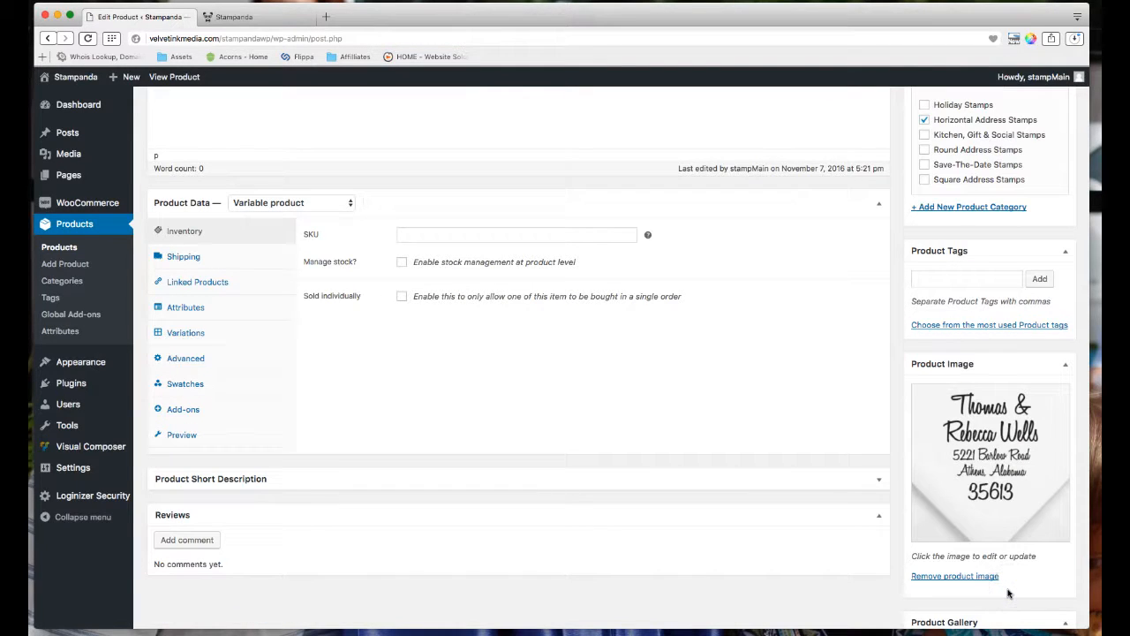
# Enter DZA110 in the Athens product's Inventory SKU field.
pyautogui.scroll(-1, 977, 534)
pyautogui.scroll(1, 977, 534)
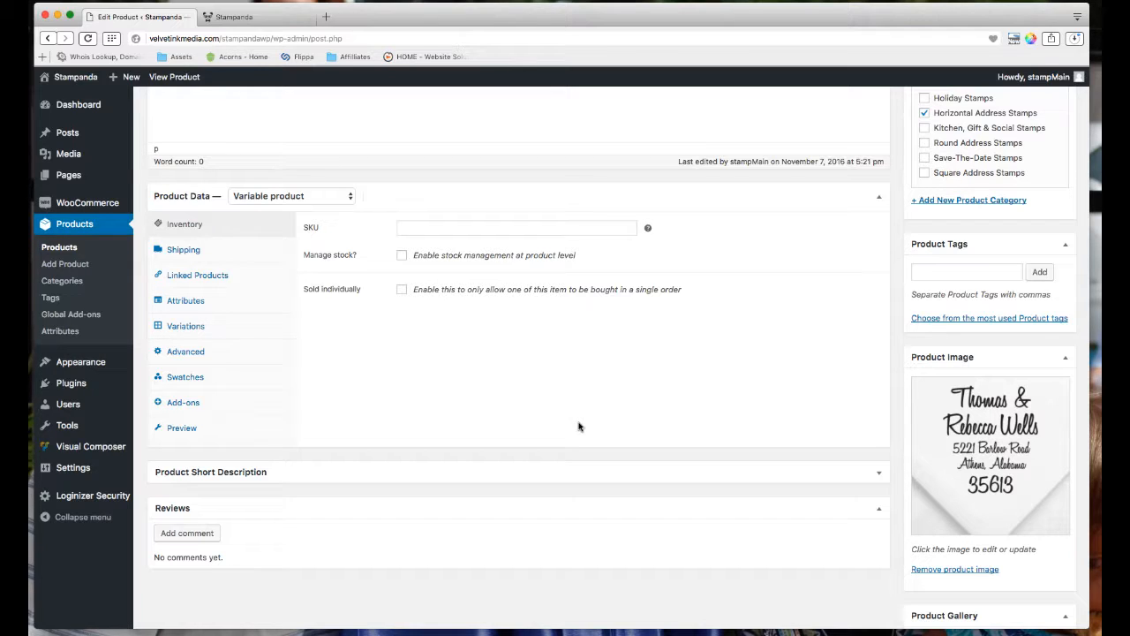
pyautogui.click(451, 228)
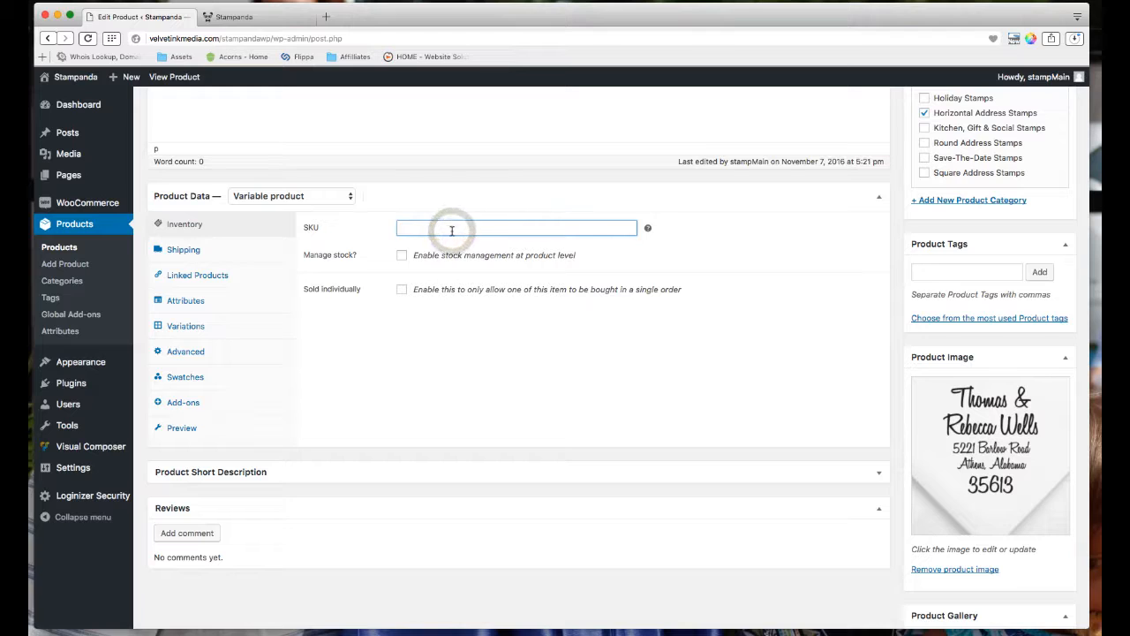
pyautogui.write('D')
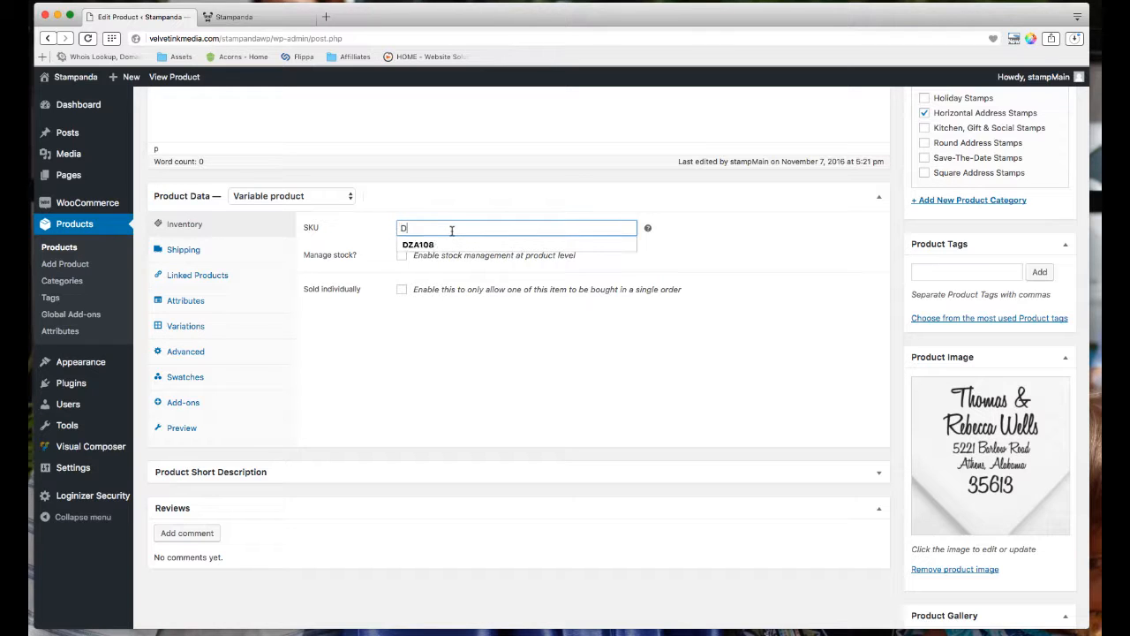
pyautogui.write('ZA110')
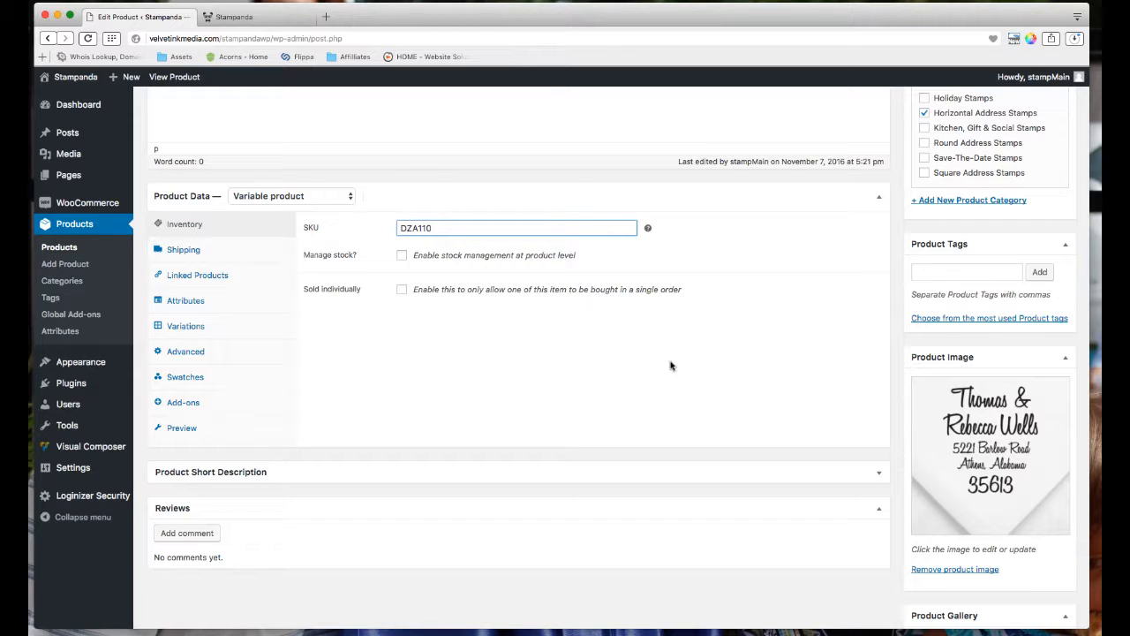
pyautogui.scroll(1, 653, 366)
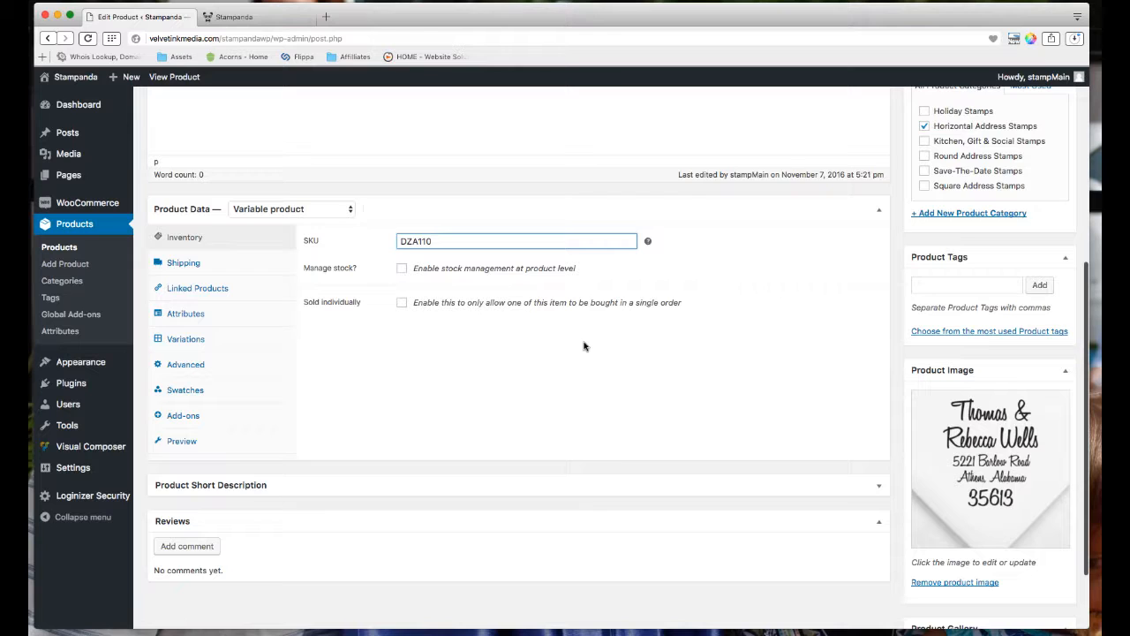
pyautogui.scroll(5, 803, 453)
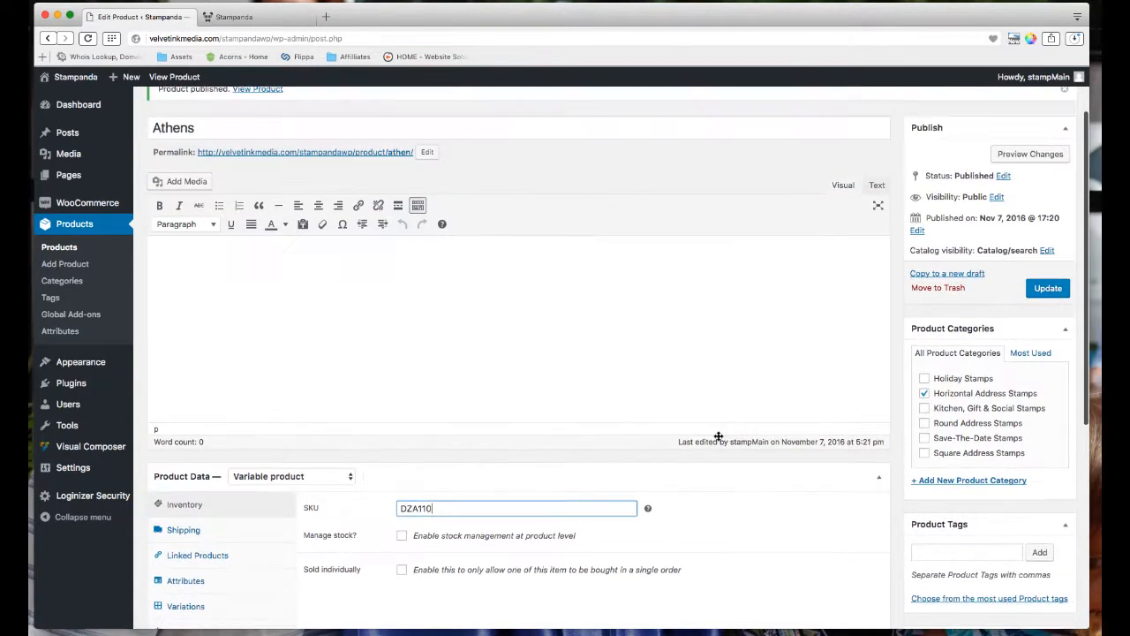
pyautogui.scroll(-5, 719, 436)
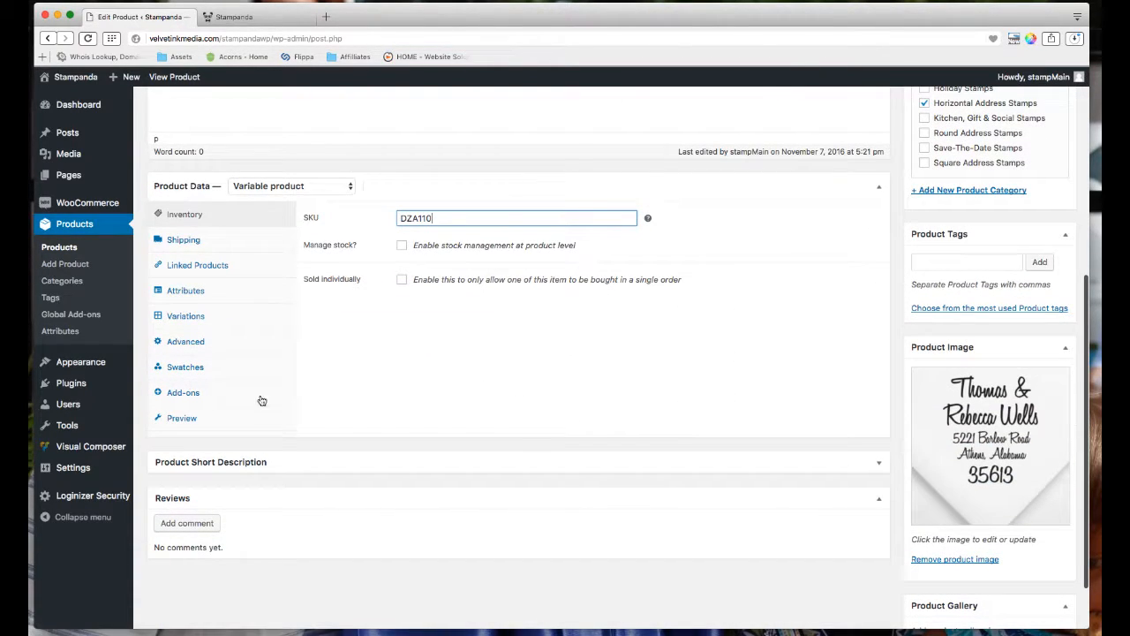
# Show the Add-ons tab and expand the Your Personalization add-on group.
pyautogui.click(212, 392)
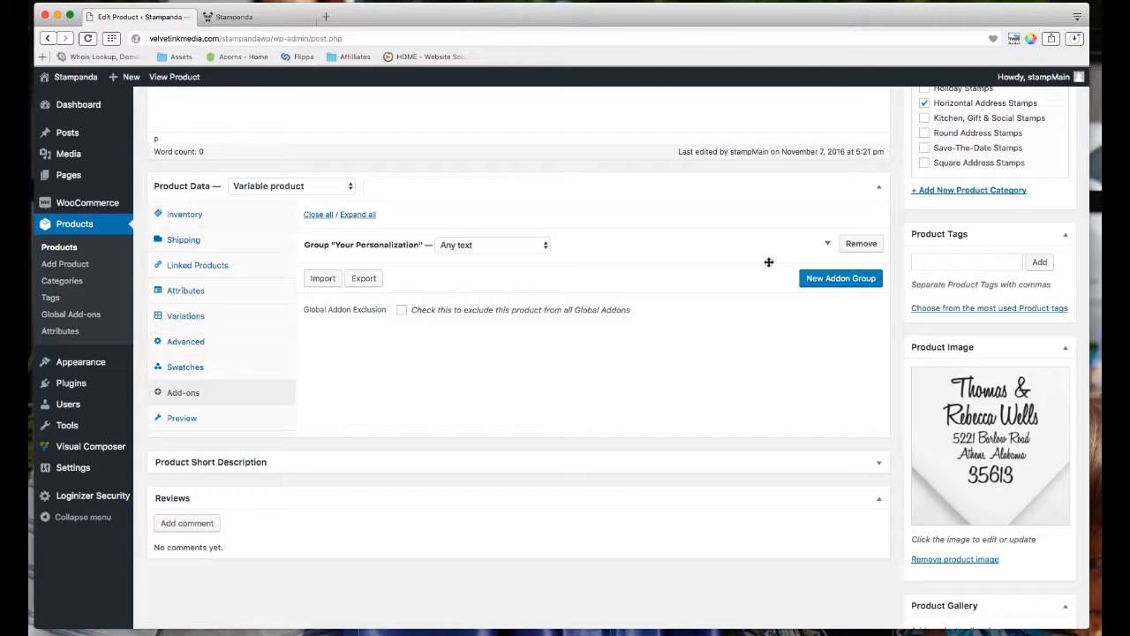
pyautogui.click(828, 248)
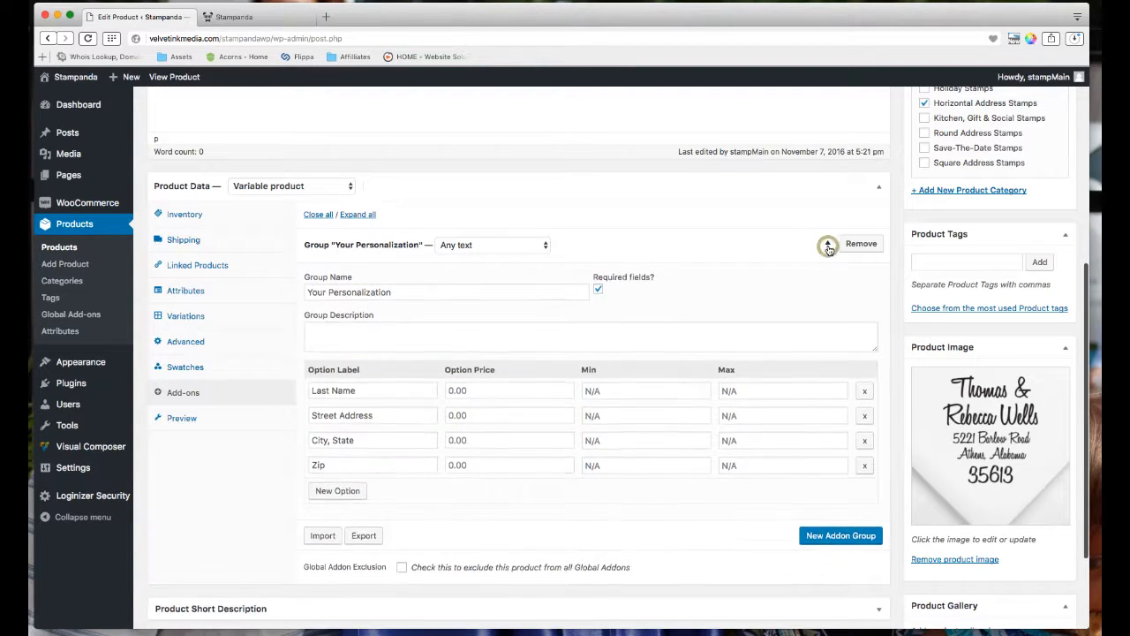
pyautogui.click(829, 247)
pyautogui.click(828, 247)
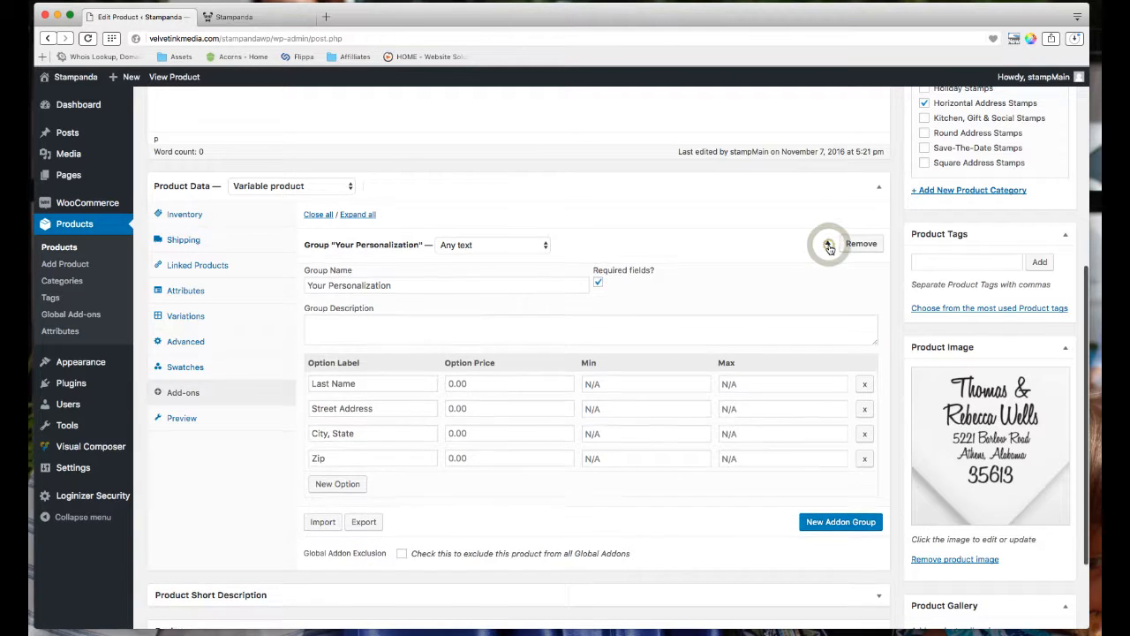
pyautogui.click(360, 390)
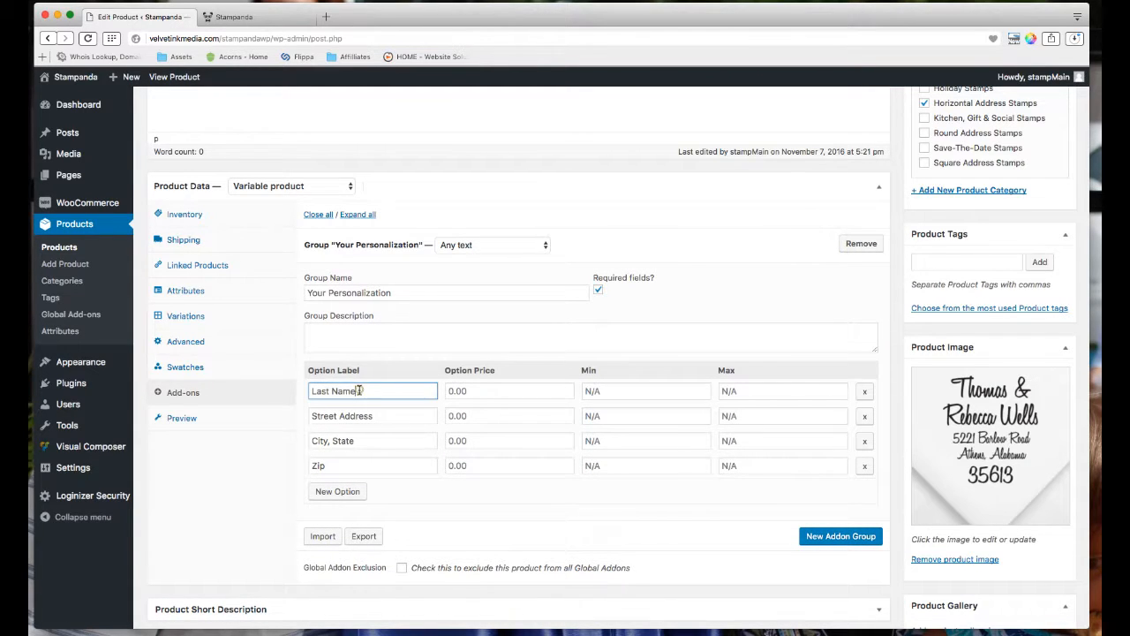
pyautogui.click(353, 419)
pyautogui.click(353, 434)
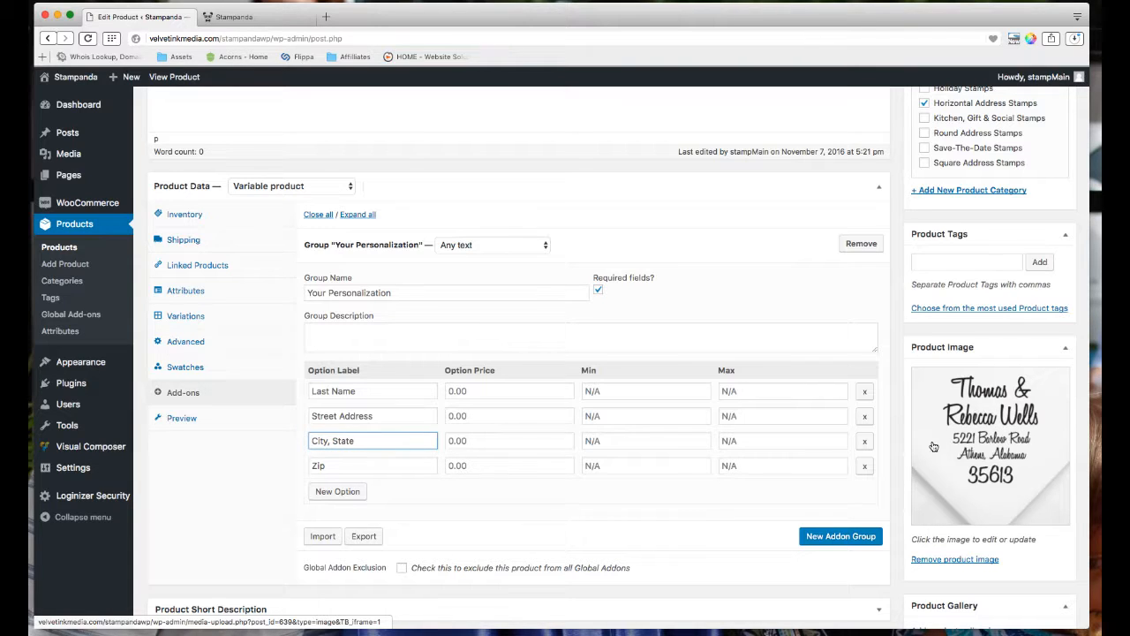
# Relabel the existing options as First Name, First/Last Name, Street Address and City, State.
pyautogui.tripleClick(342, 391)
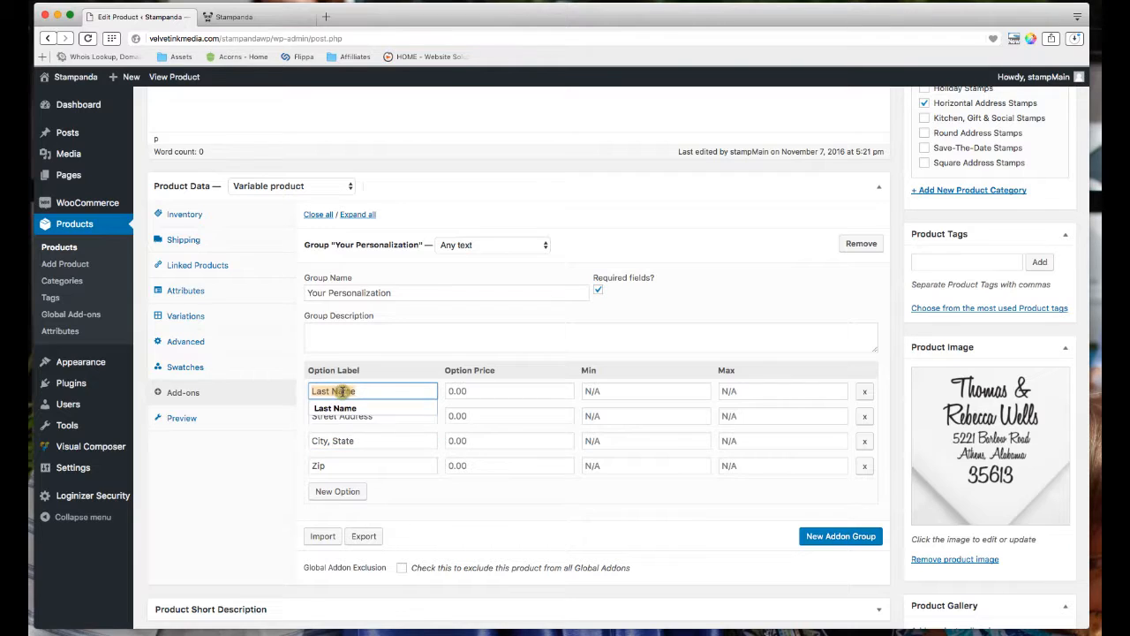
pyautogui.click(459, 510)
pyautogui.tripleClick(331, 389)
pyautogui.write('F')
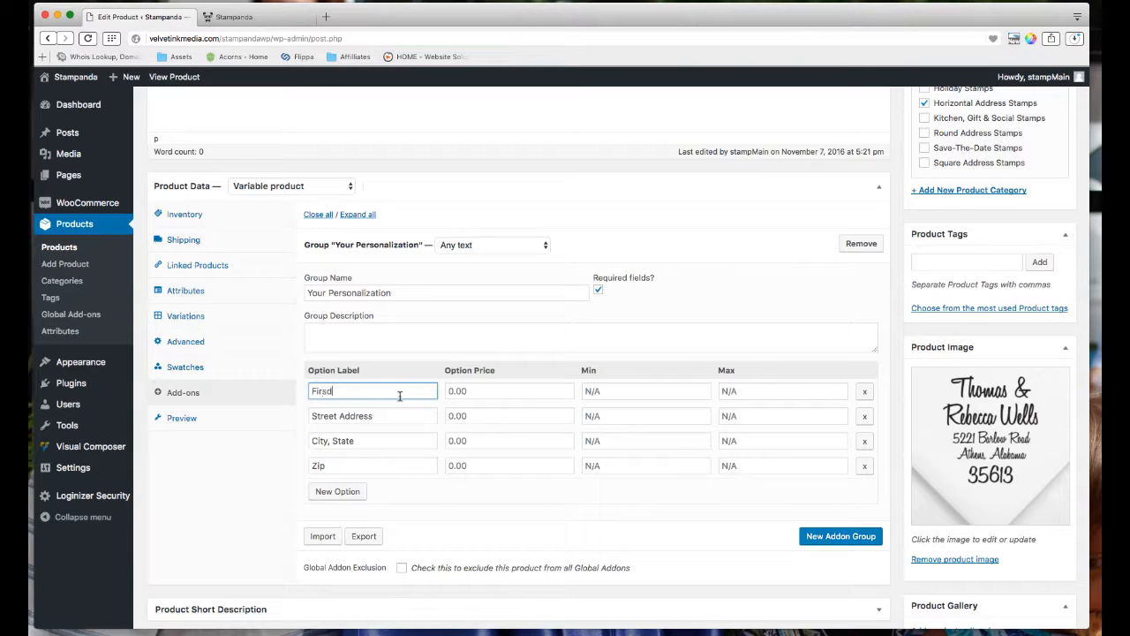
pyautogui.write('irst Name')
pyautogui.press('Tab')
pyautogui.doubleClick(369, 416)
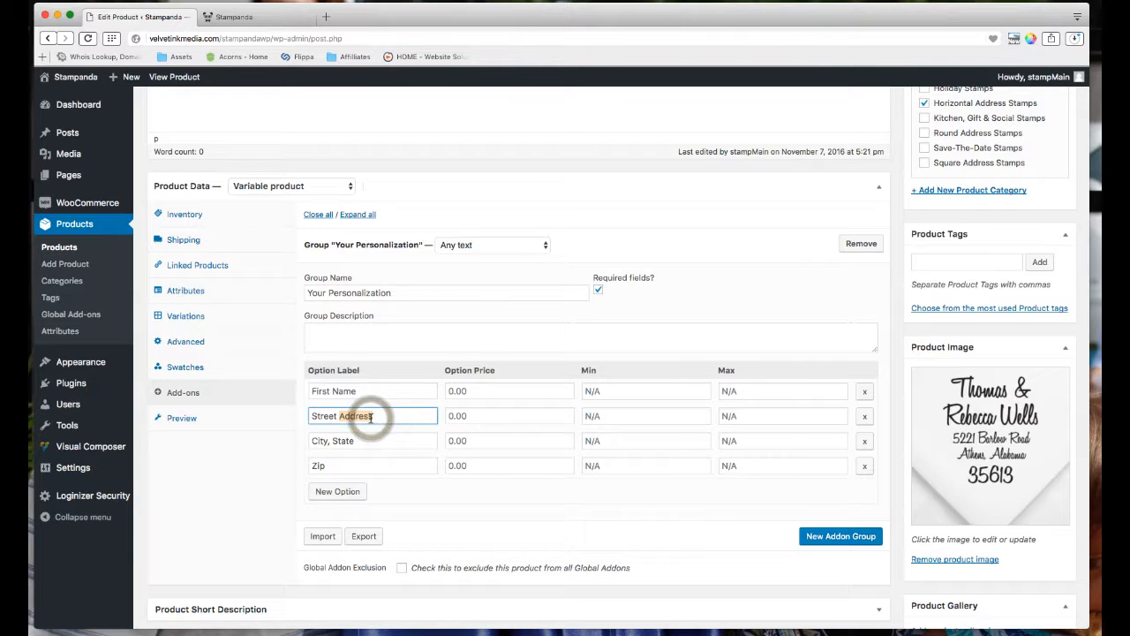
pyautogui.press('BackSpace')
pyautogui.press('BackSpace')
pyautogui.press('BackSpace')
pyautogui.press('BackSpace')
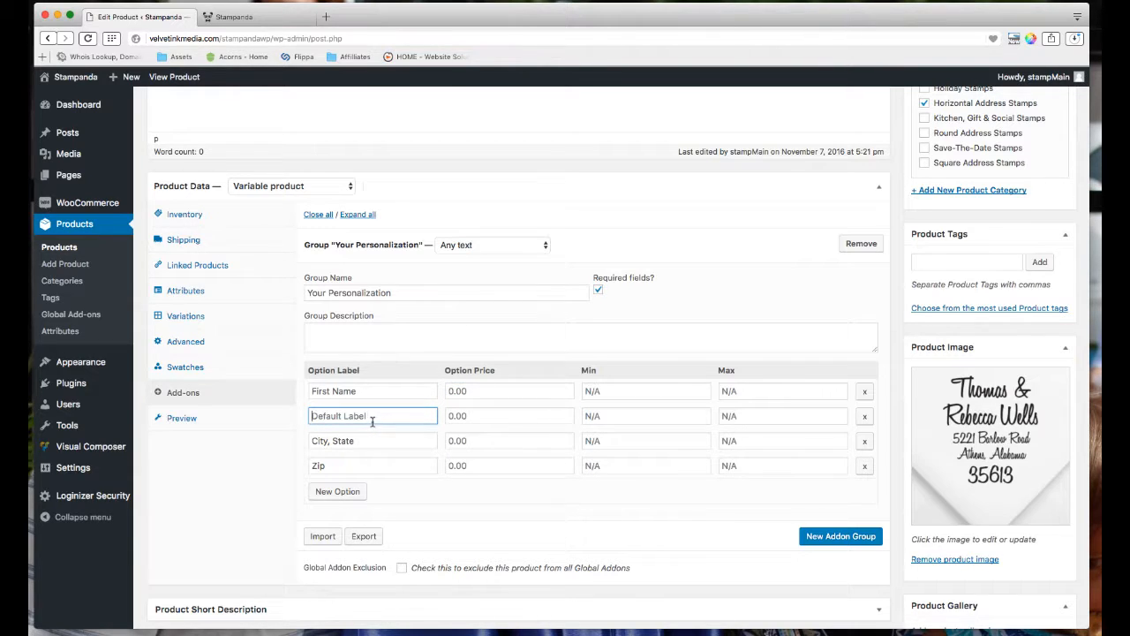
pyautogui.write('First/Last Name')
pyautogui.tripleClick(358, 444)
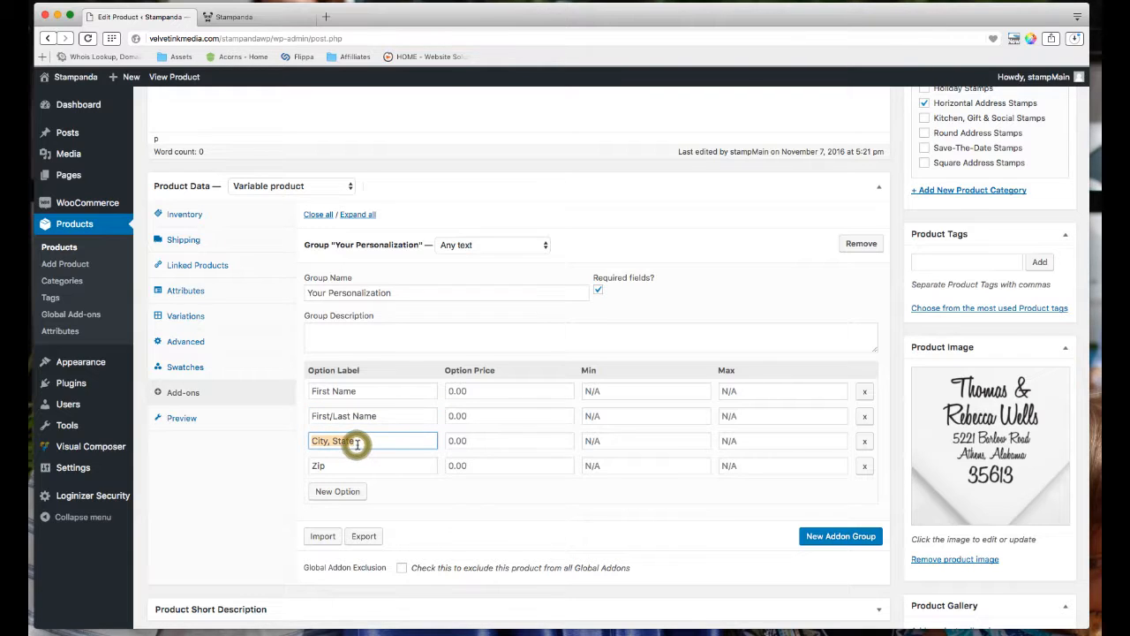
pyautogui.write('Street Address')
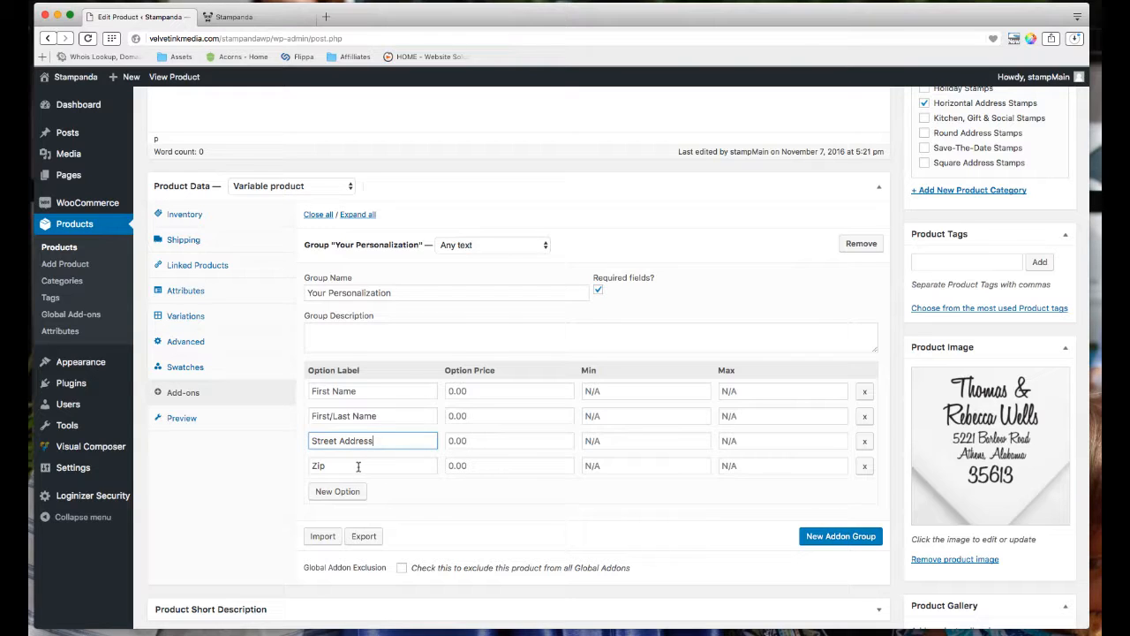
pyautogui.click(357, 465)
pyautogui.tripleClick(358, 466)
pyautogui.write('C')
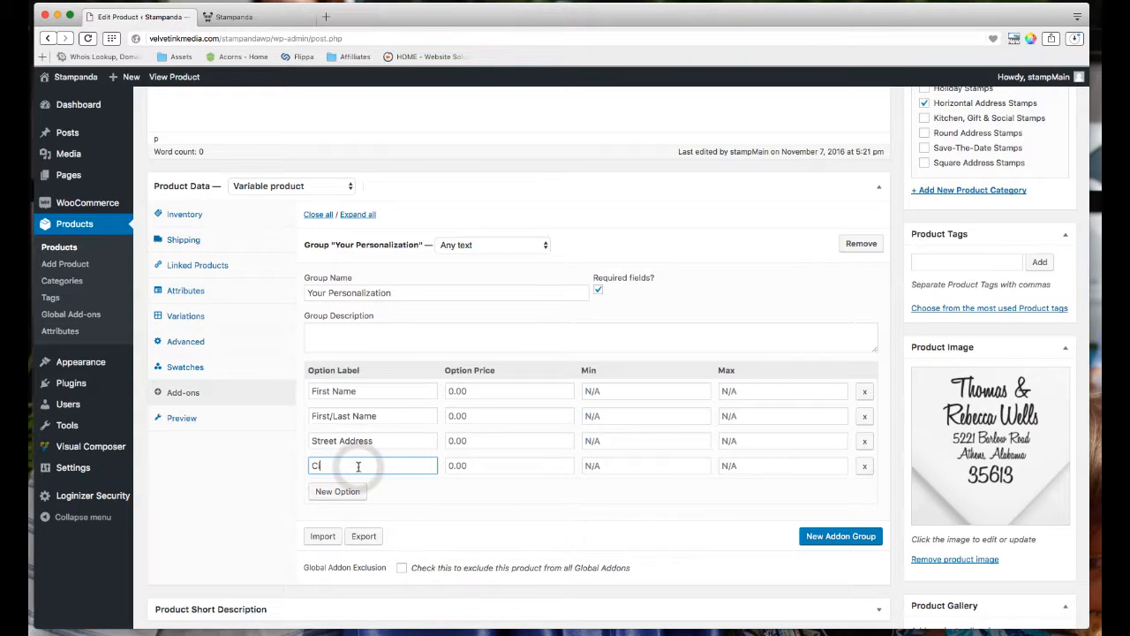
pyautogui.write('ity, State')
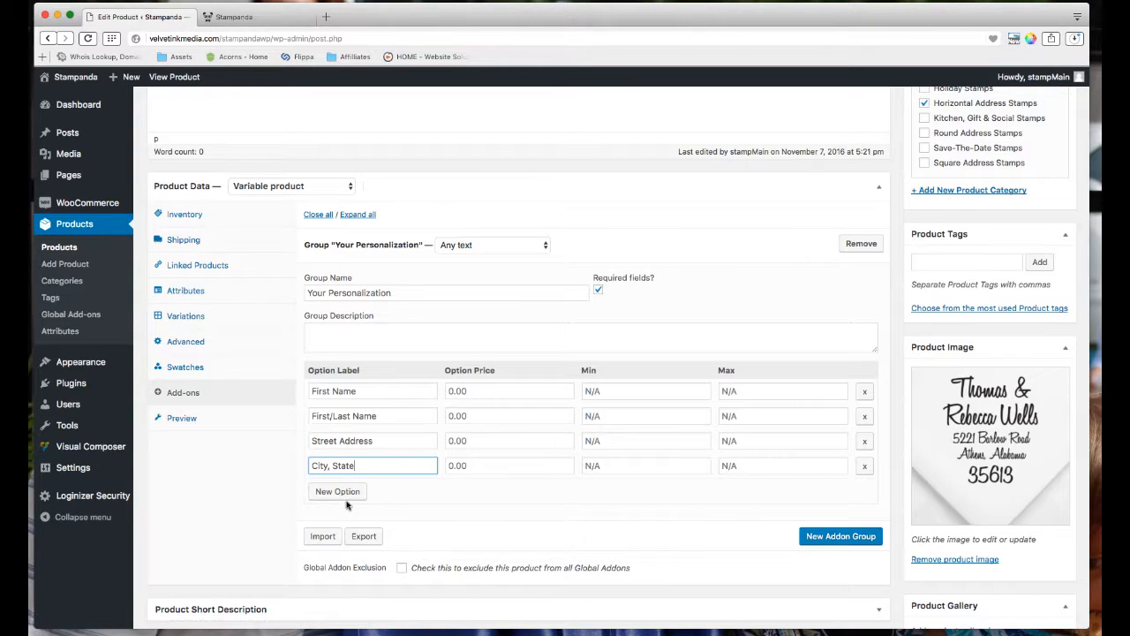
# Add a new option row to the group labelled Zip.
pyautogui.click(343, 491)
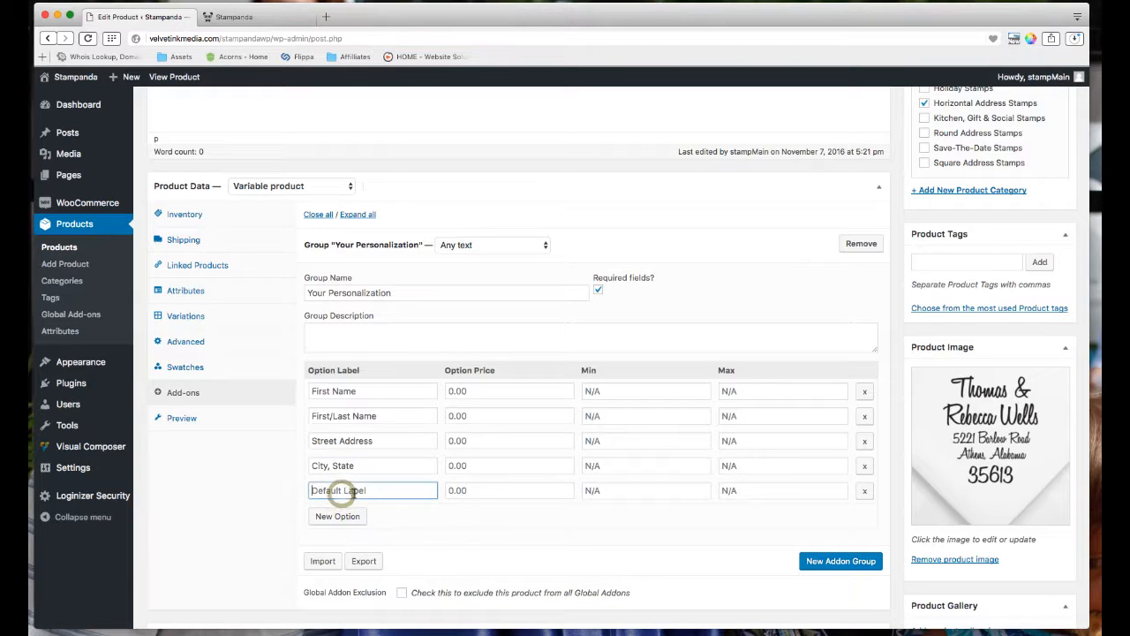
pyautogui.click(352, 492)
pyautogui.write('Zip')
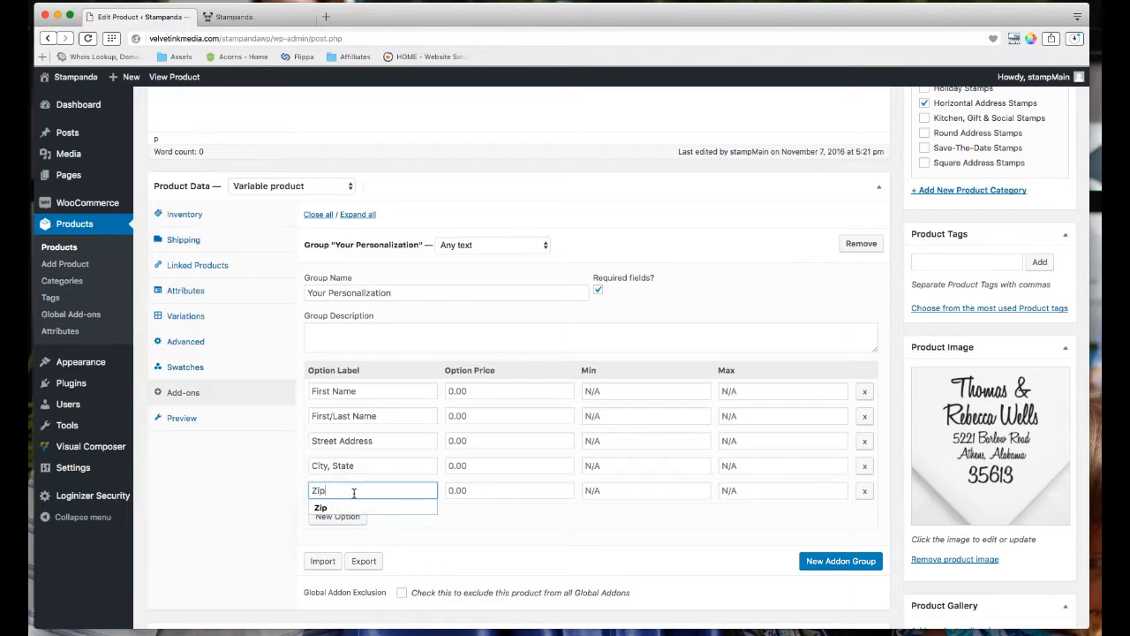
pyautogui.click(423, 528)
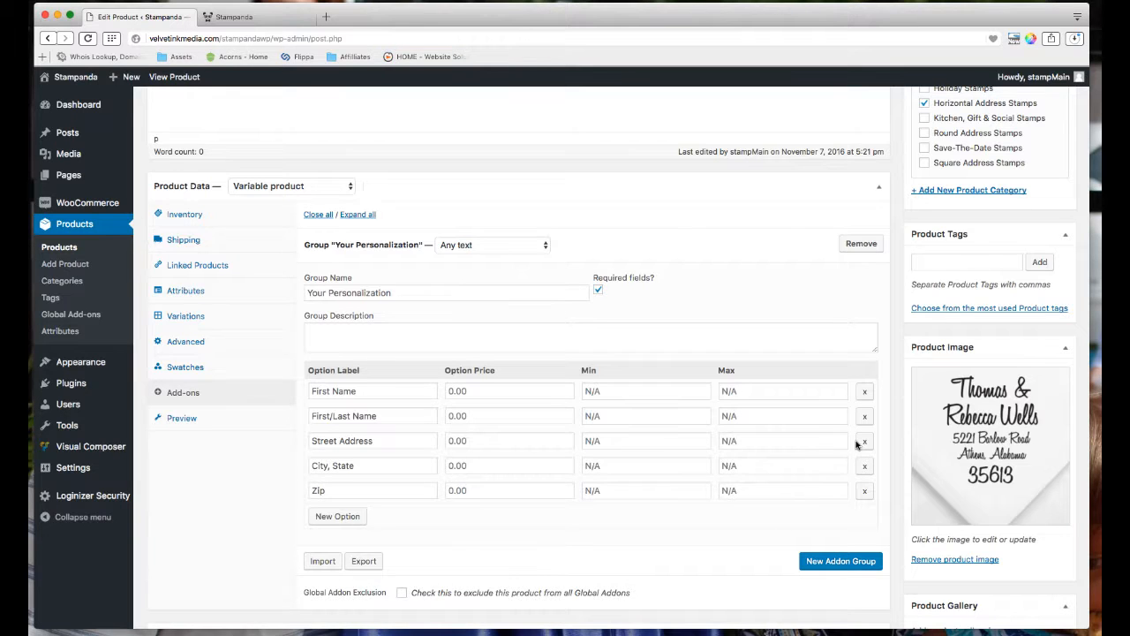
pyautogui.scroll(3, 852, 442)
pyautogui.scroll(-2, 217, 466)
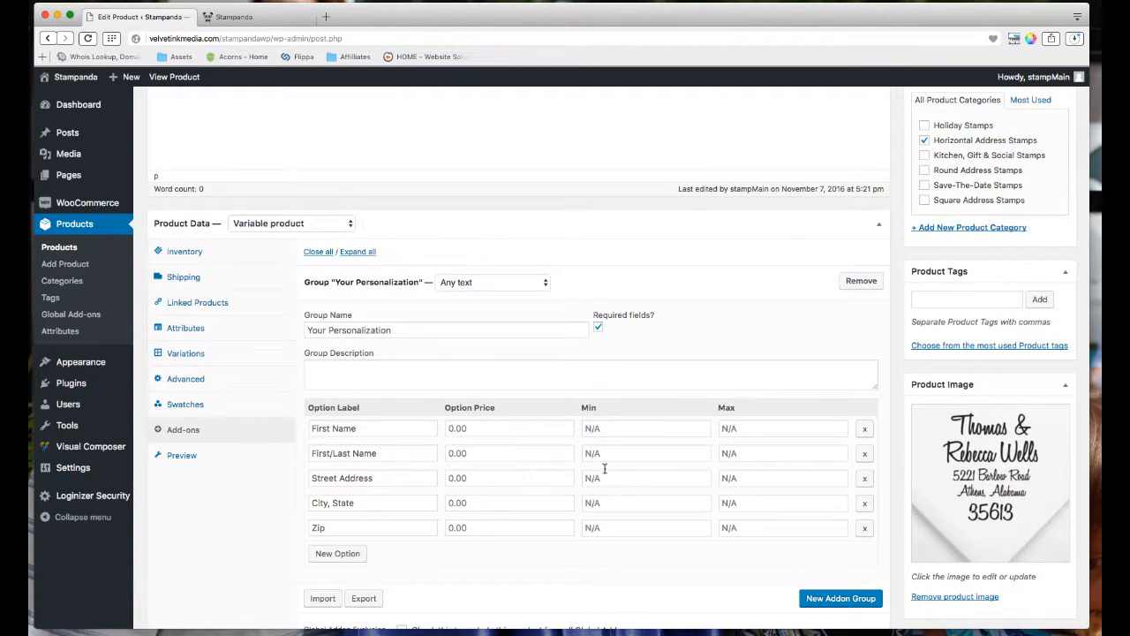
pyautogui.scroll(5, 605, 468)
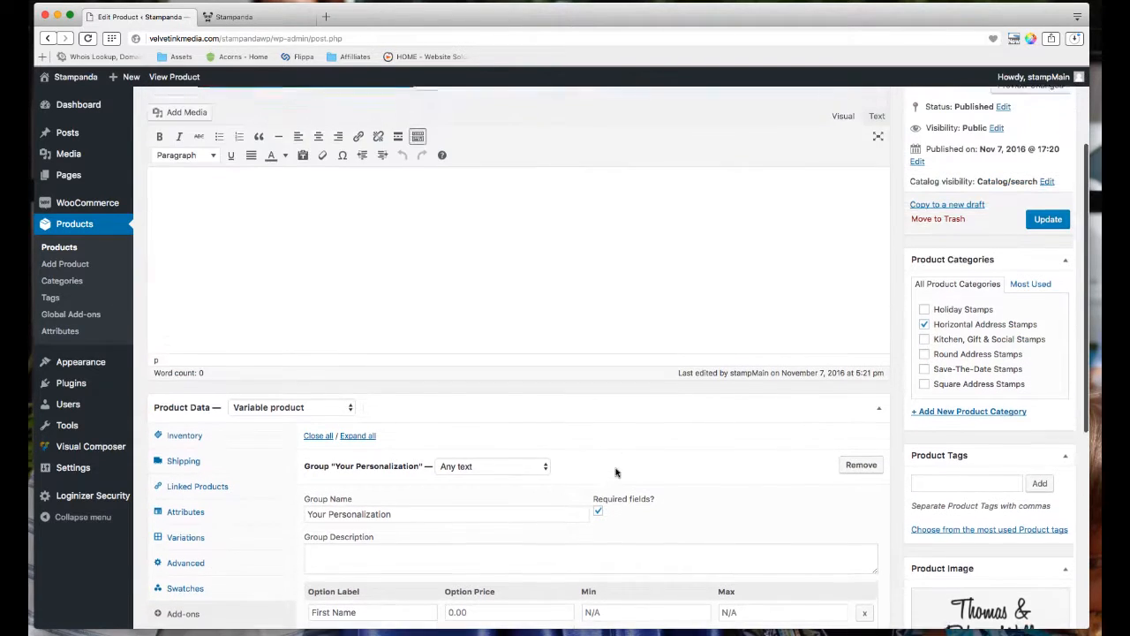
pyautogui.scroll(4, 616, 472)
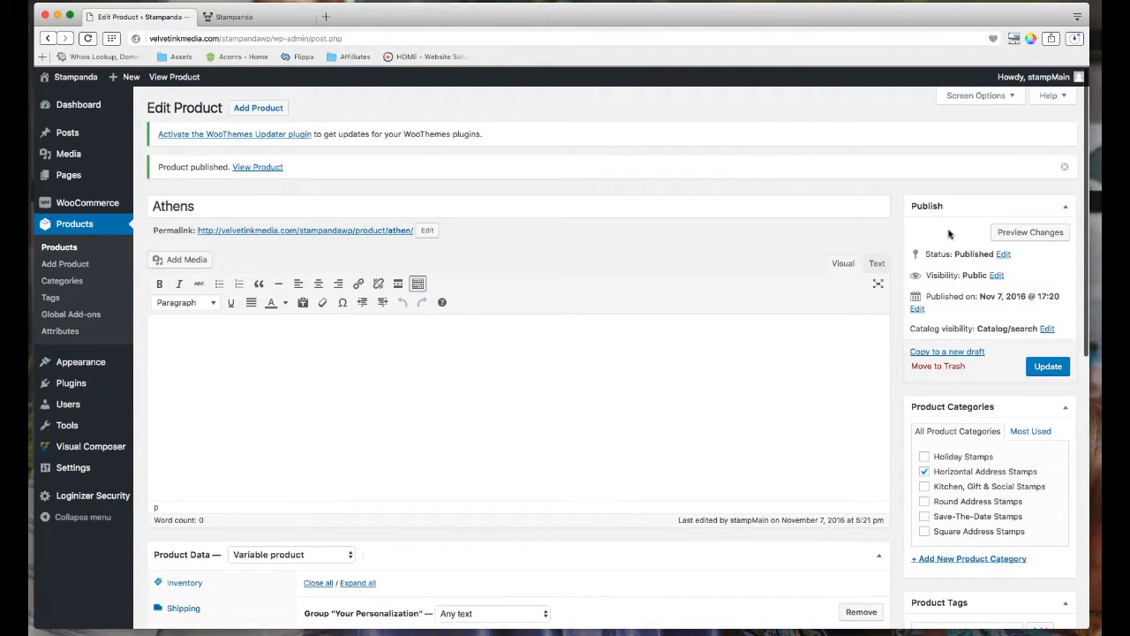
pyautogui.scroll(-2, 918, 388)
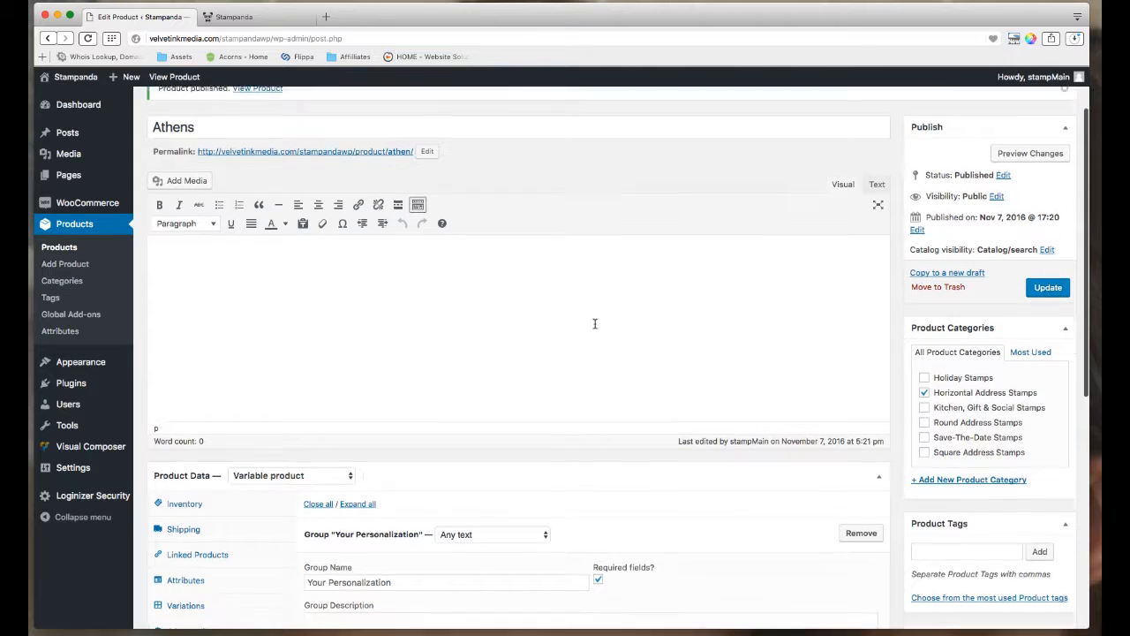
pyautogui.scroll(-10, 594, 323)
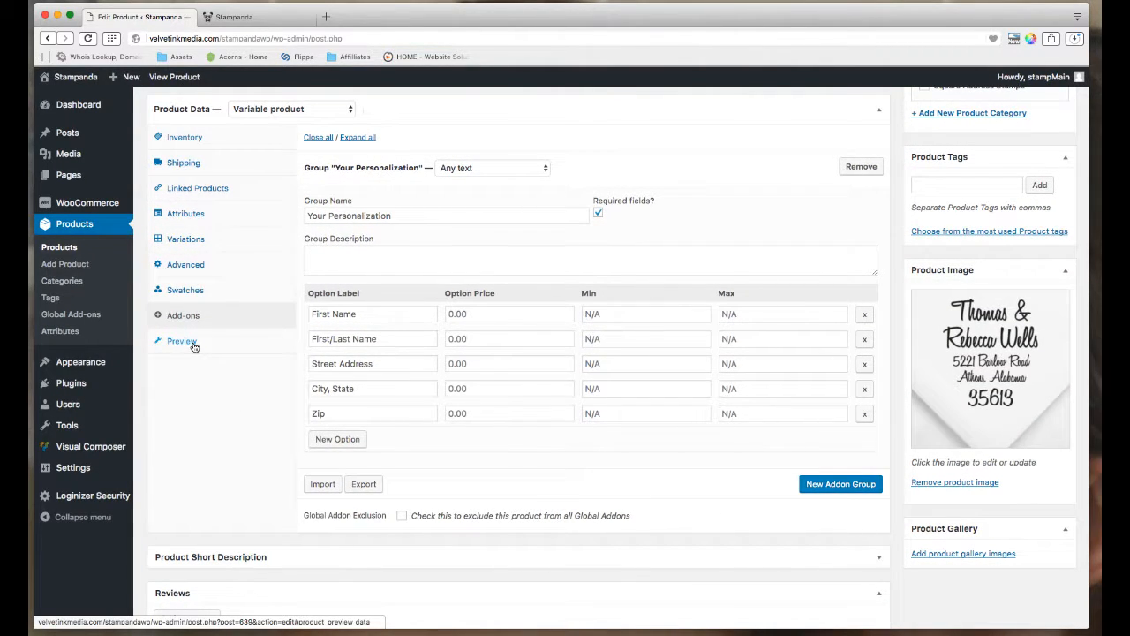
# Bring up the stamp personalization Preview settings and look through them.
pyautogui.click(194, 345)
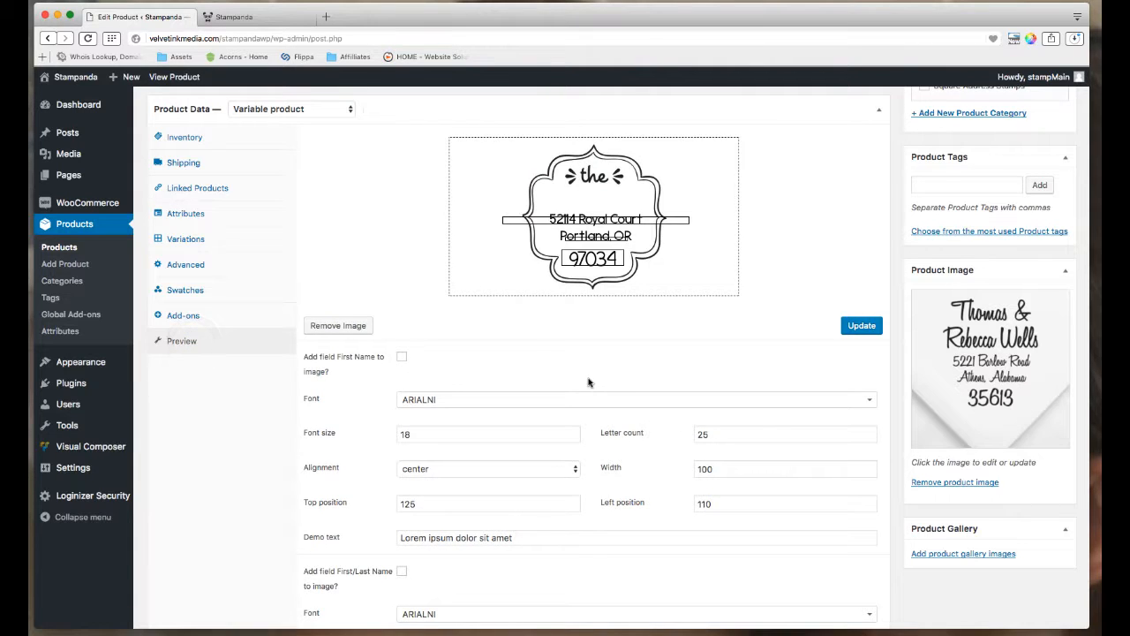
pyautogui.scroll(3, 588, 381)
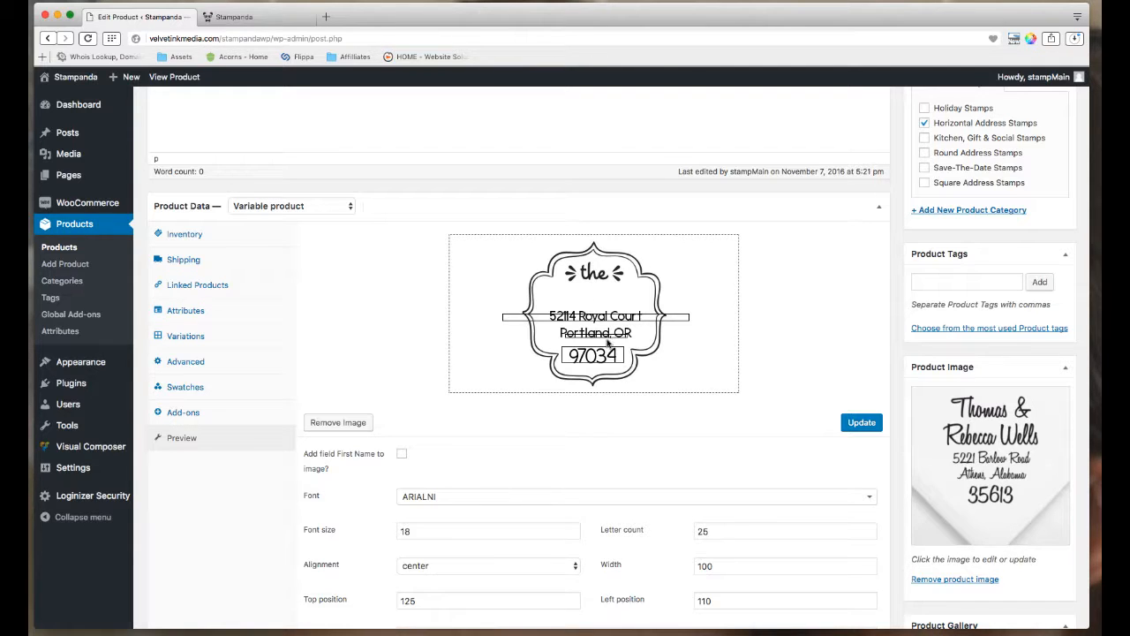
pyautogui.scroll(-1, 588, 328)
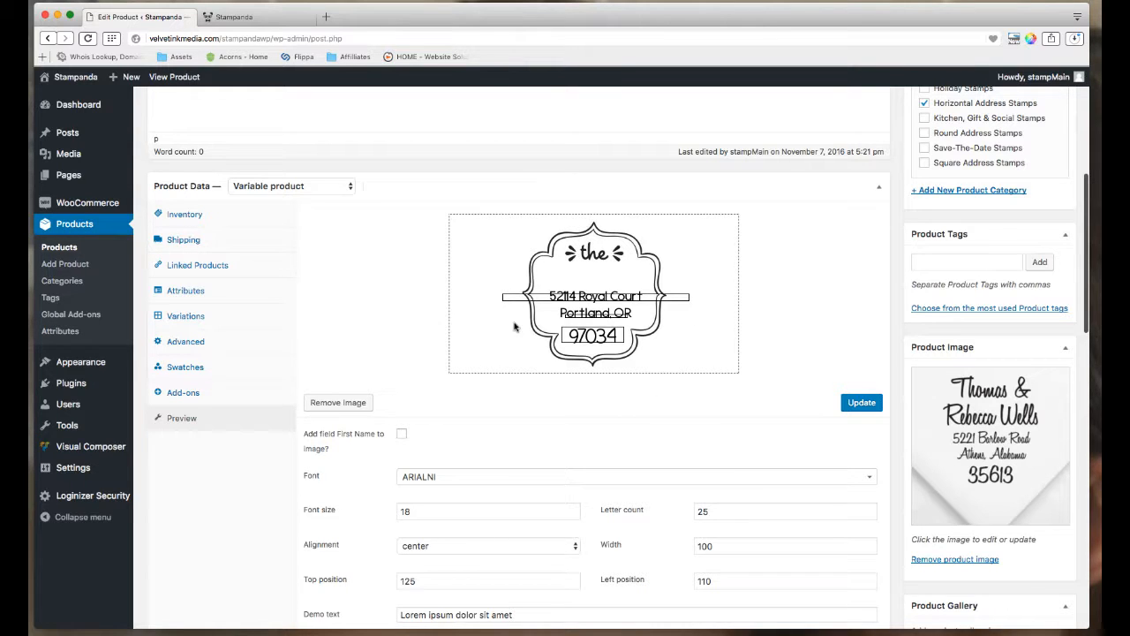
pyautogui.scroll(-3, 565, 326)
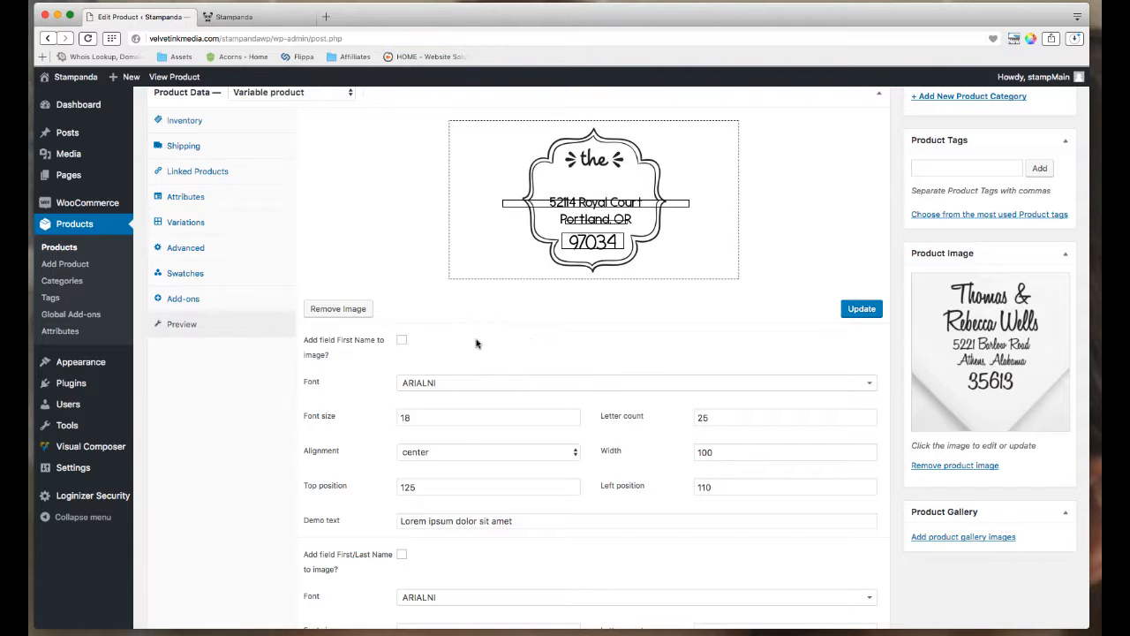
pyautogui.scroll(-1, 405, 345)
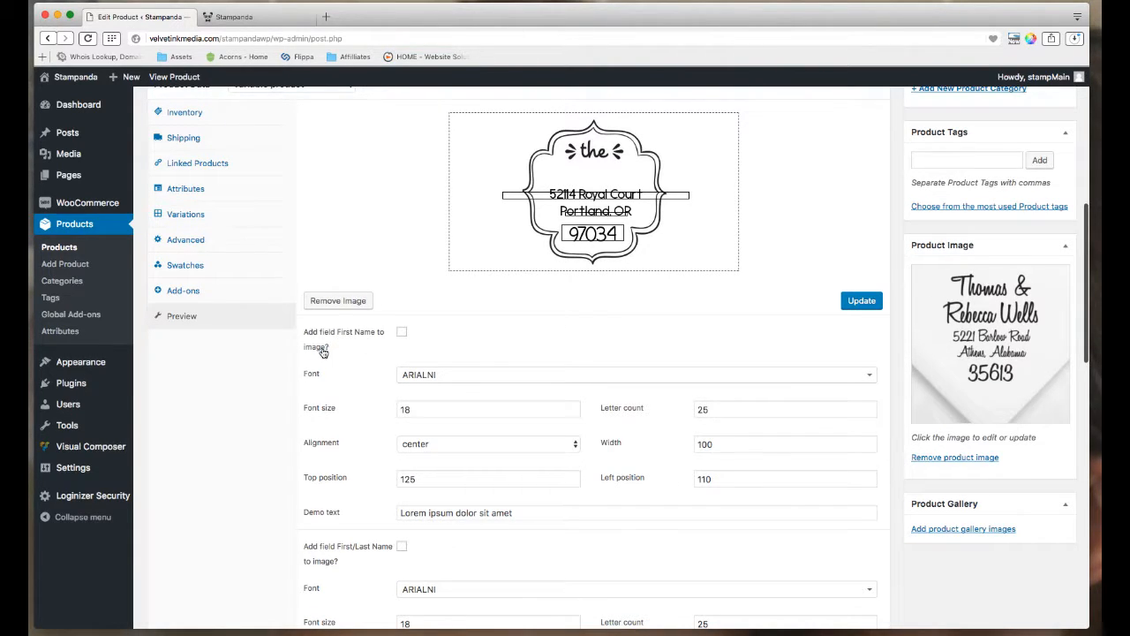
pyautogui.scroll(-5, 403, 338)
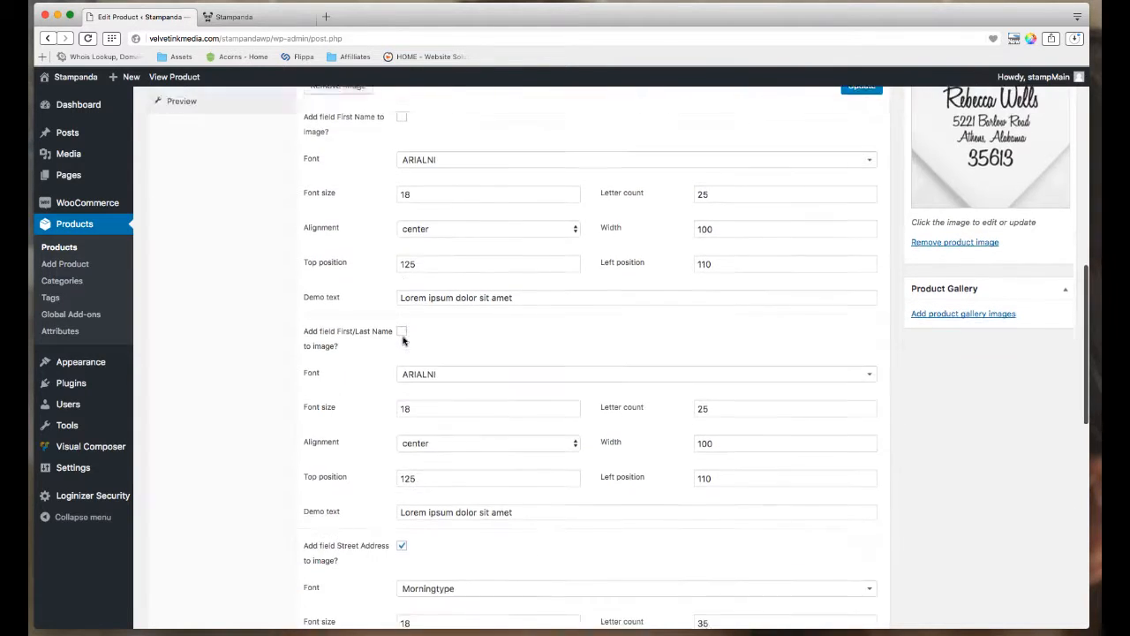
pyautogui.scroll(4, 406, 340)
pyautogui.scroll(5, 405, 326)
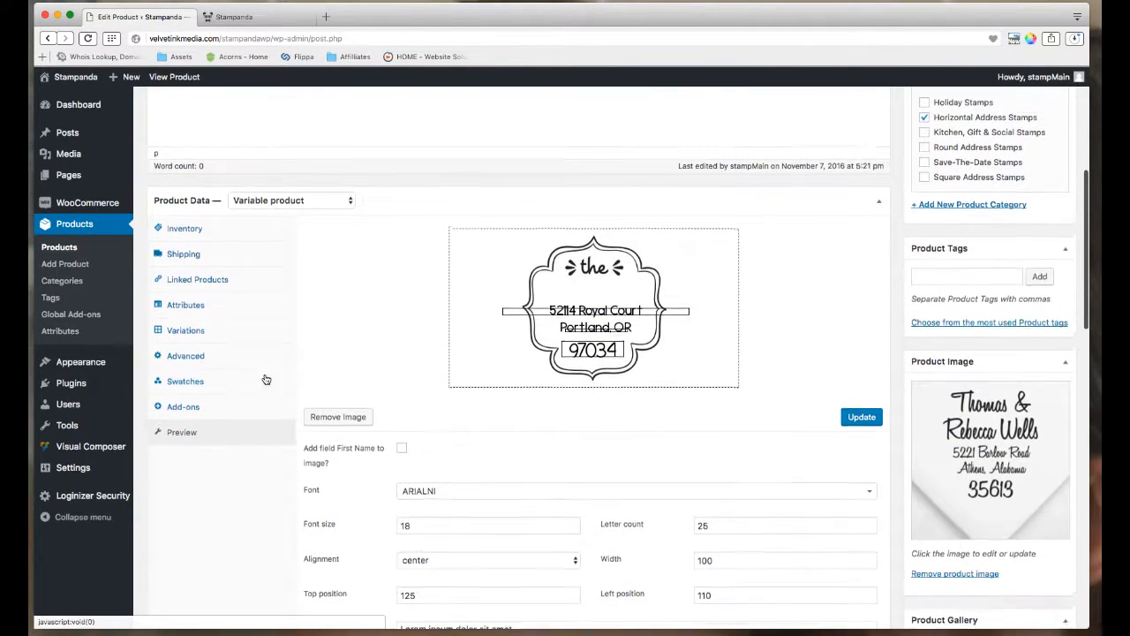
# Tick 'Add field First Name to image?' and 'Add field First/Last Name to image?'.
pyautogui.click(219, 414)
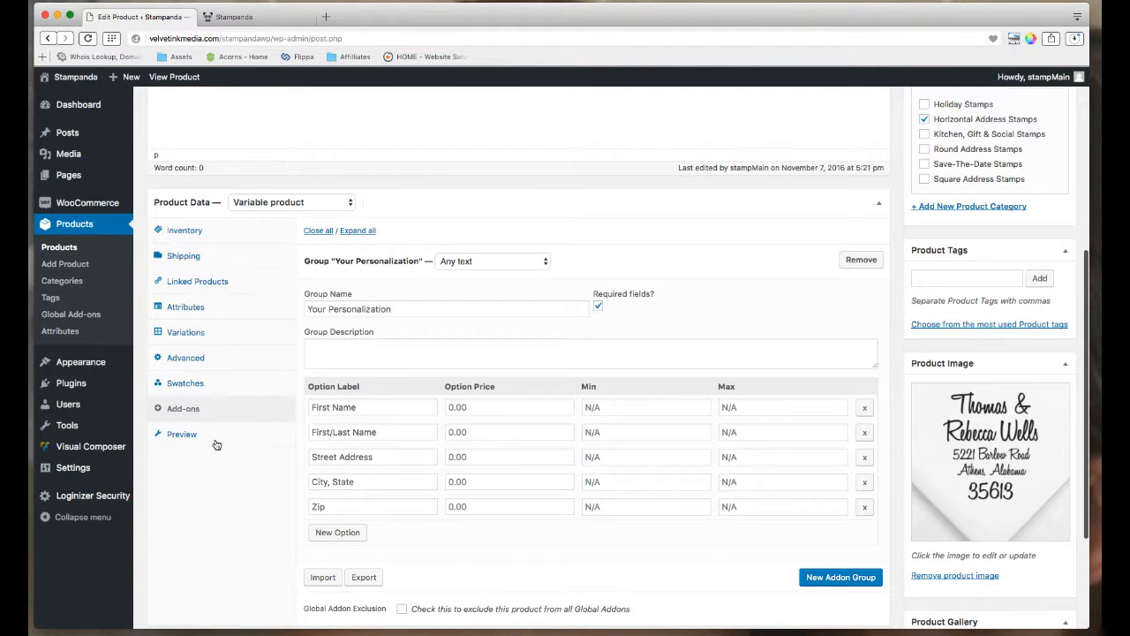
pyautogui.click(177, 434)
pyautogui.scroll(-3, 358, 431)
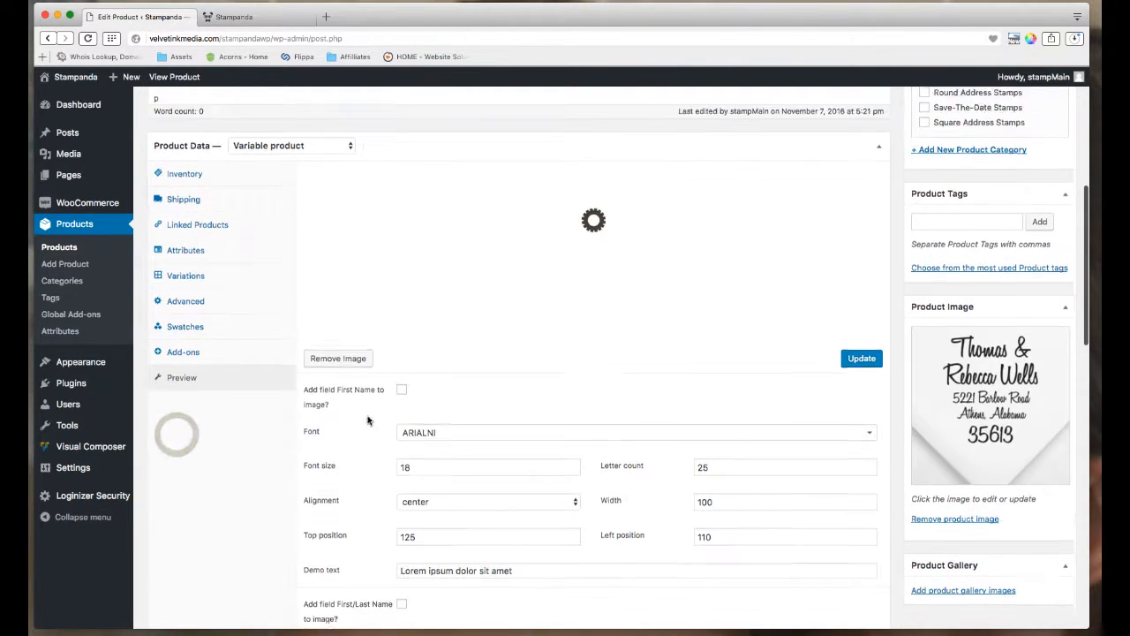
pyautogui.click(404, 370)
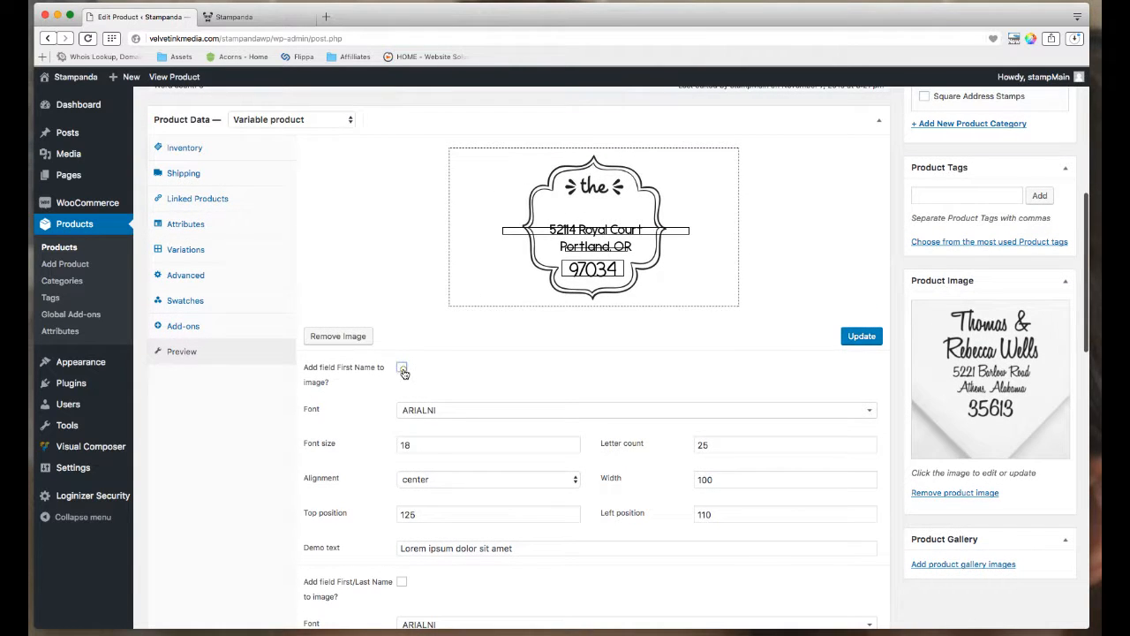
pyautogui.scroll(-1, 499, 391)
pyautogui.click(404, 530)
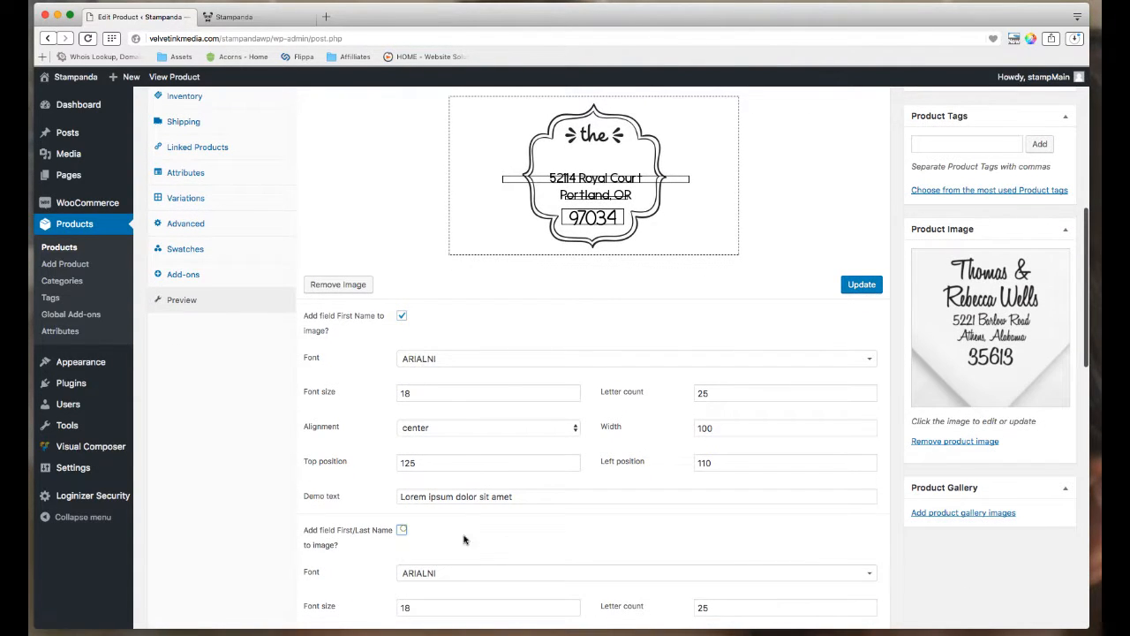
pyautogui.scroll(3, 600, 539)
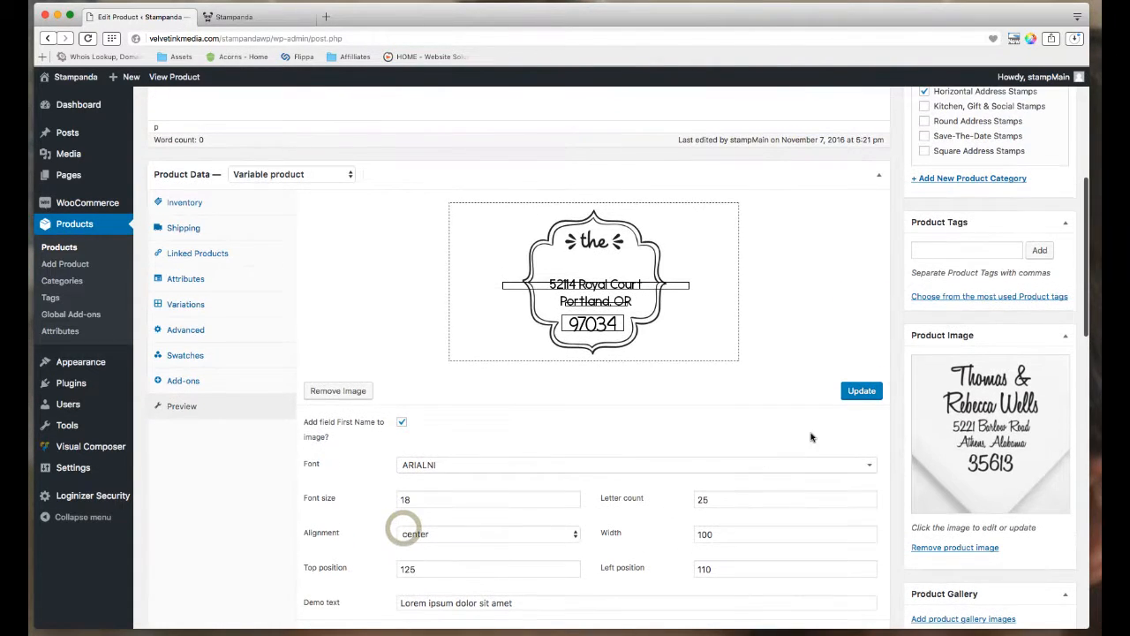
# Replace the framed preview background with dza105_wentworth2 and update the product.
pyautogui.click(336, 391)
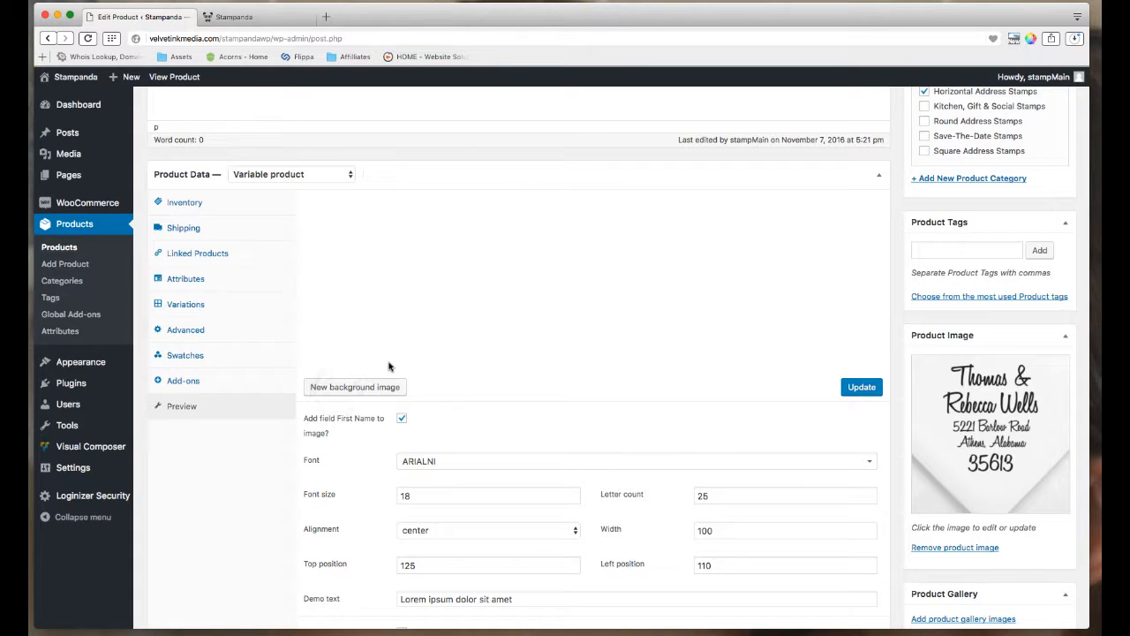
pyautogui.click(373, 391)
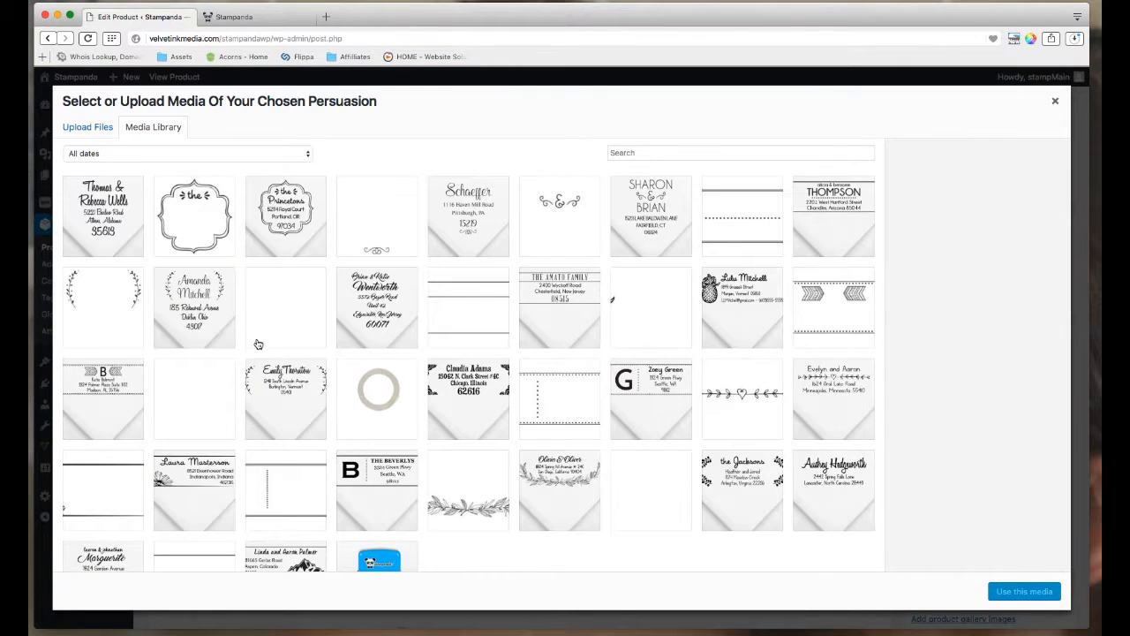
pyautogui.click(277, 317)
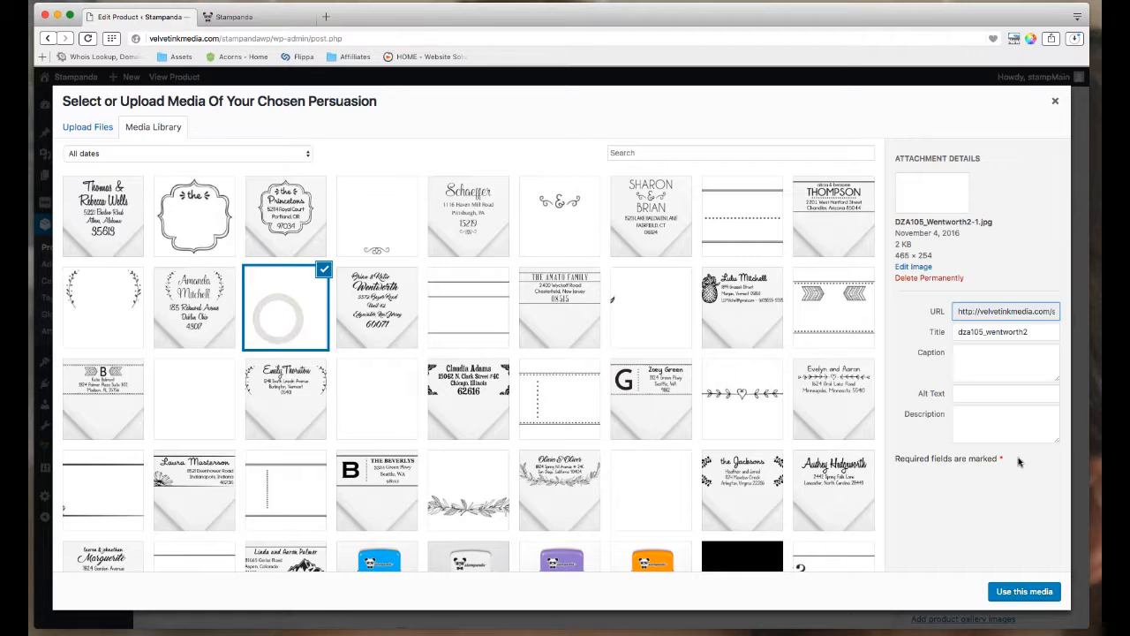
pyautogui.click(1013, 592)
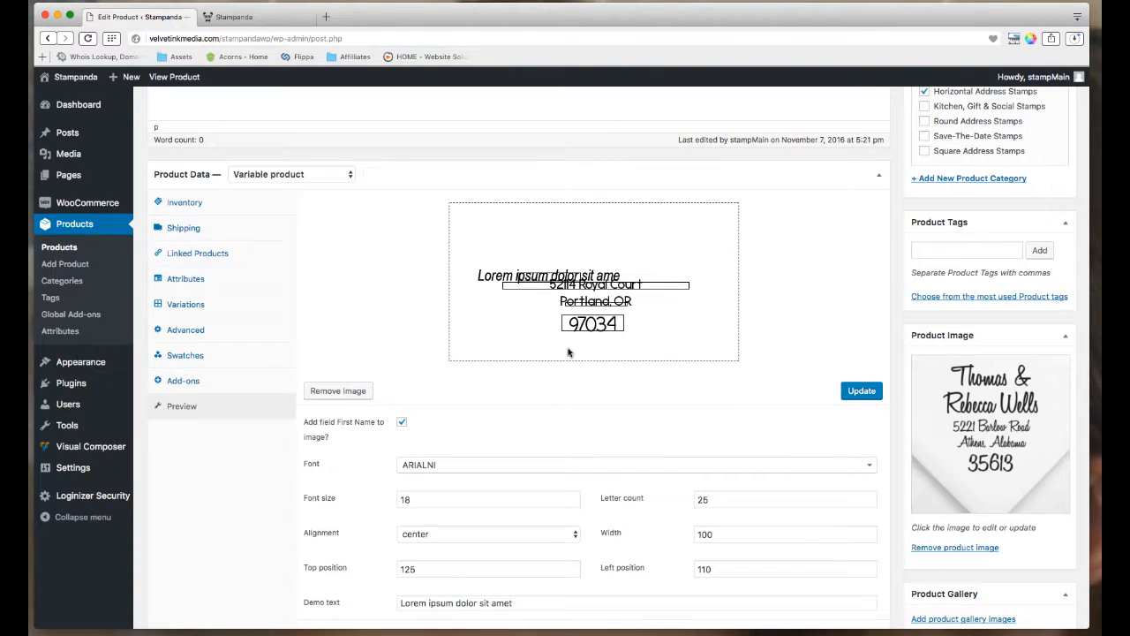
pyautogui.click(862, 391)
# Replace the First Name, First/Last Name and Street Address demo text with the Athens sample values.
pyautogui.scroll(-2, 978, 389)
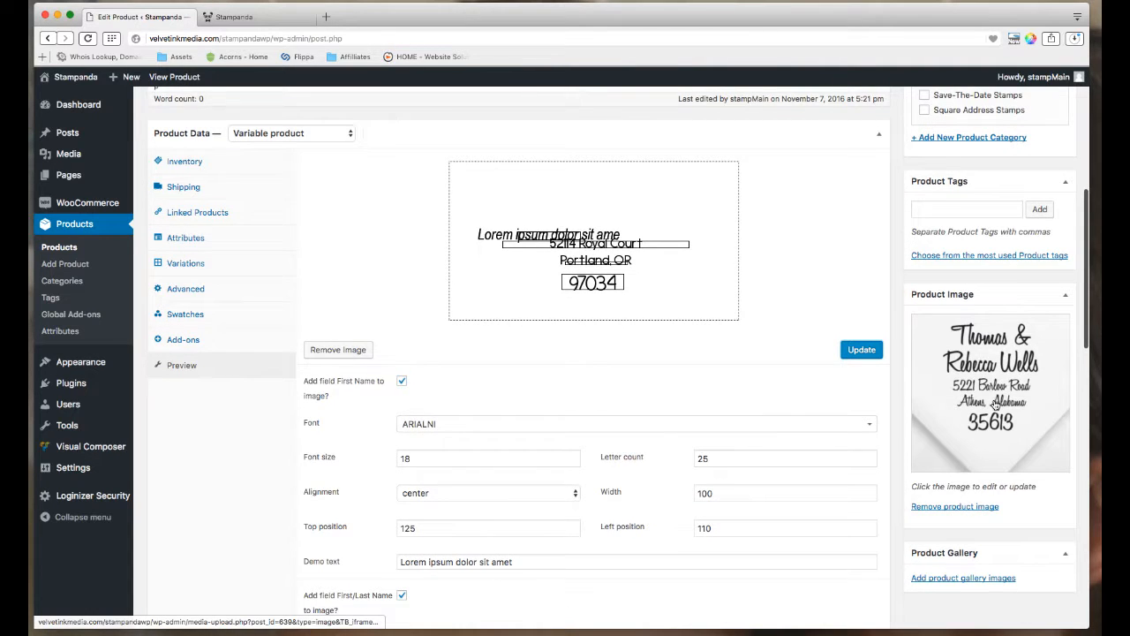
pyautogui.scroll(-1, 995, 399)
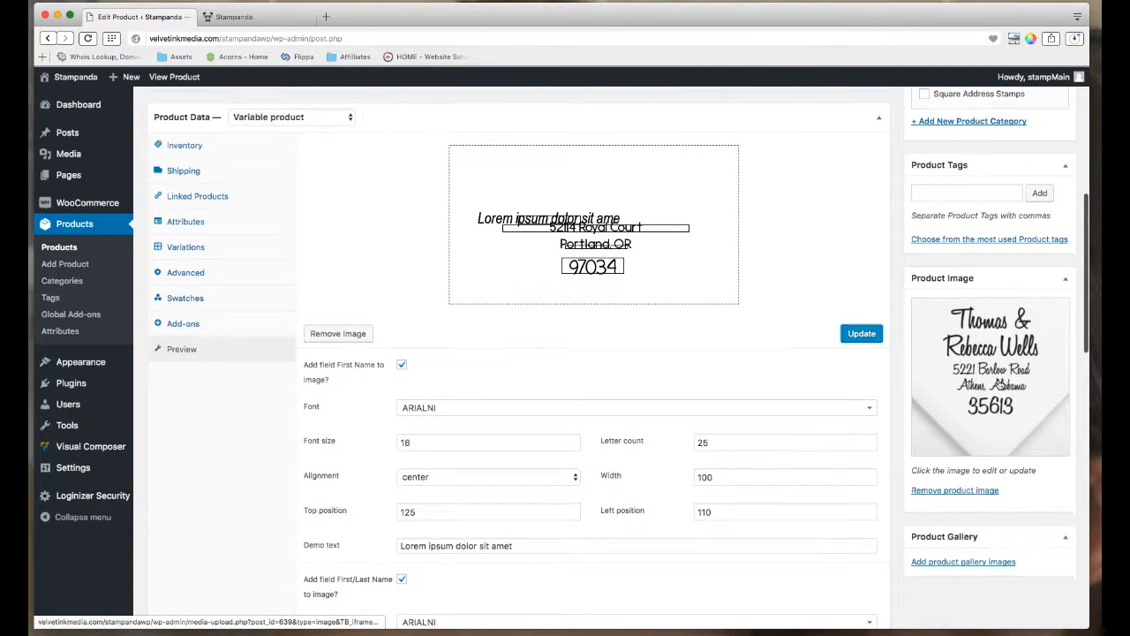
pyautogui.tripleClick(517, 543)
pyautogui.scroll(1, 498, 547)
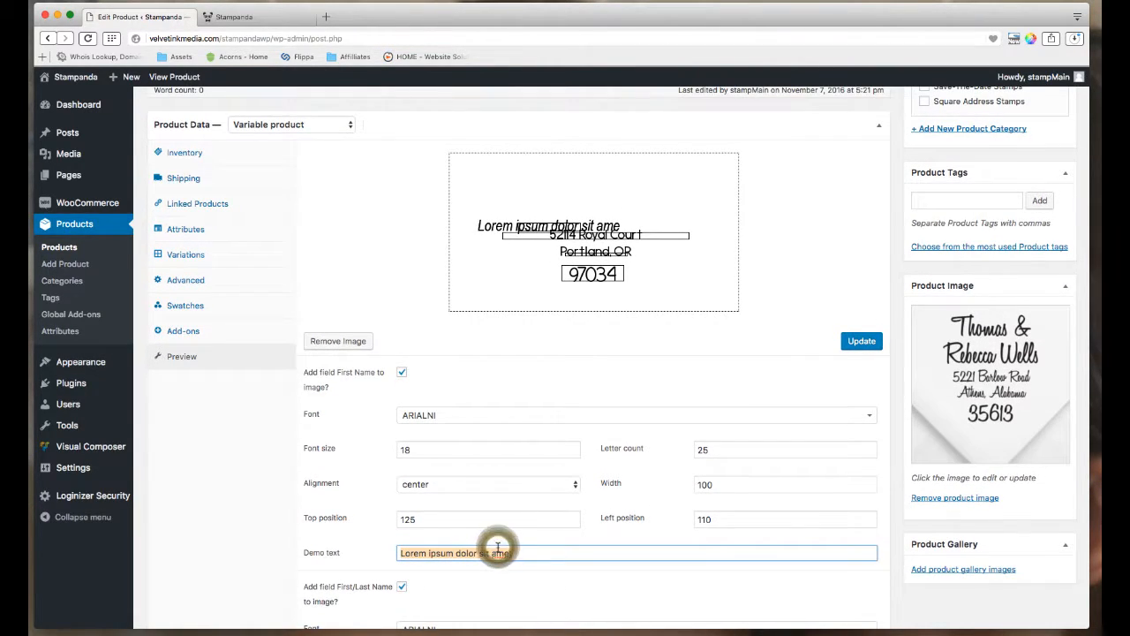
pyautogui.write('Thomas &')
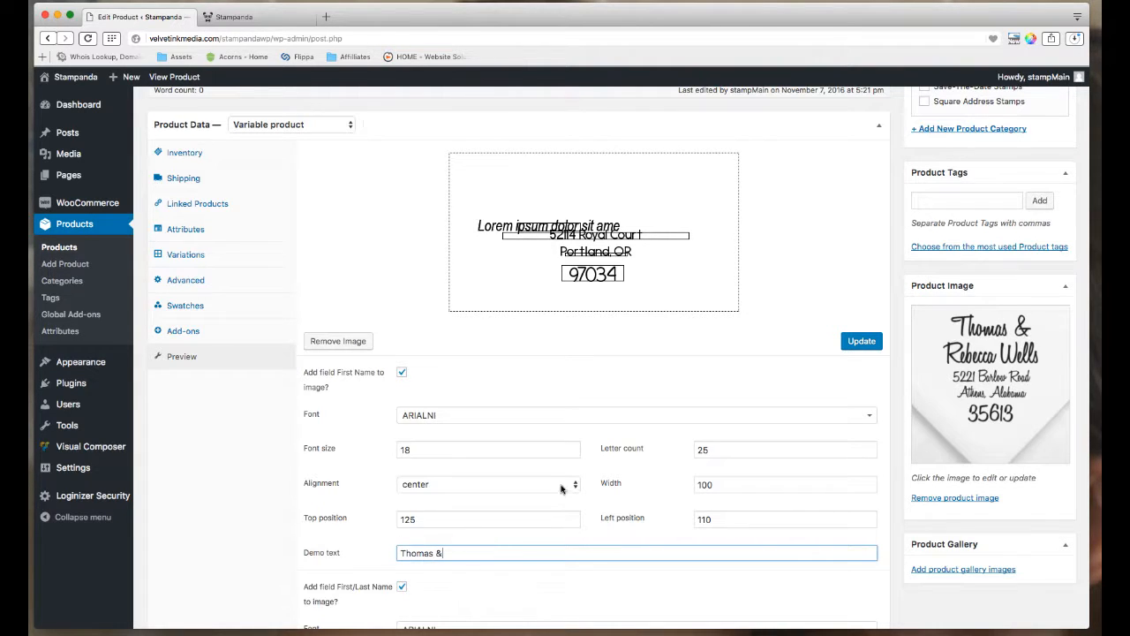
pyautogui.scroll(-5, 561, 488)
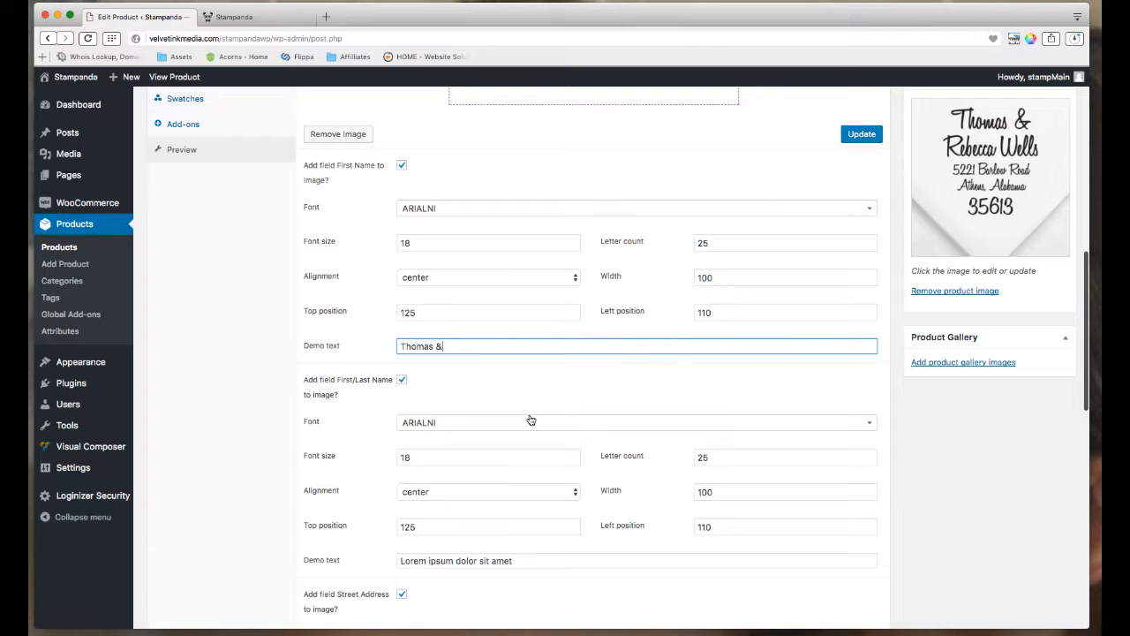
pyautogui.tripleClick(487, 533)
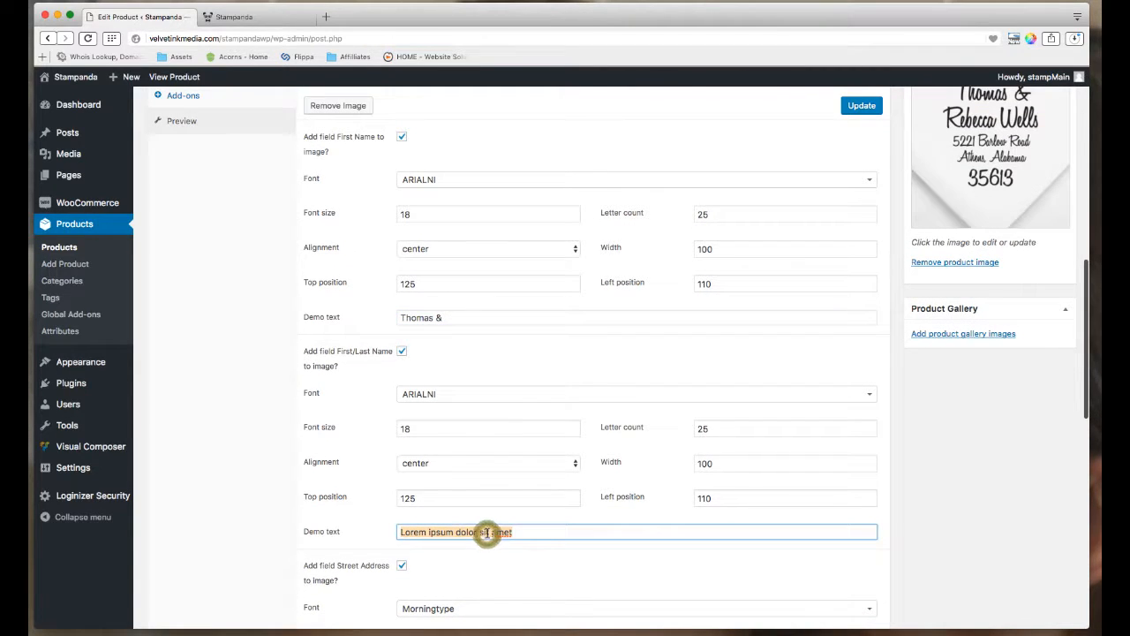
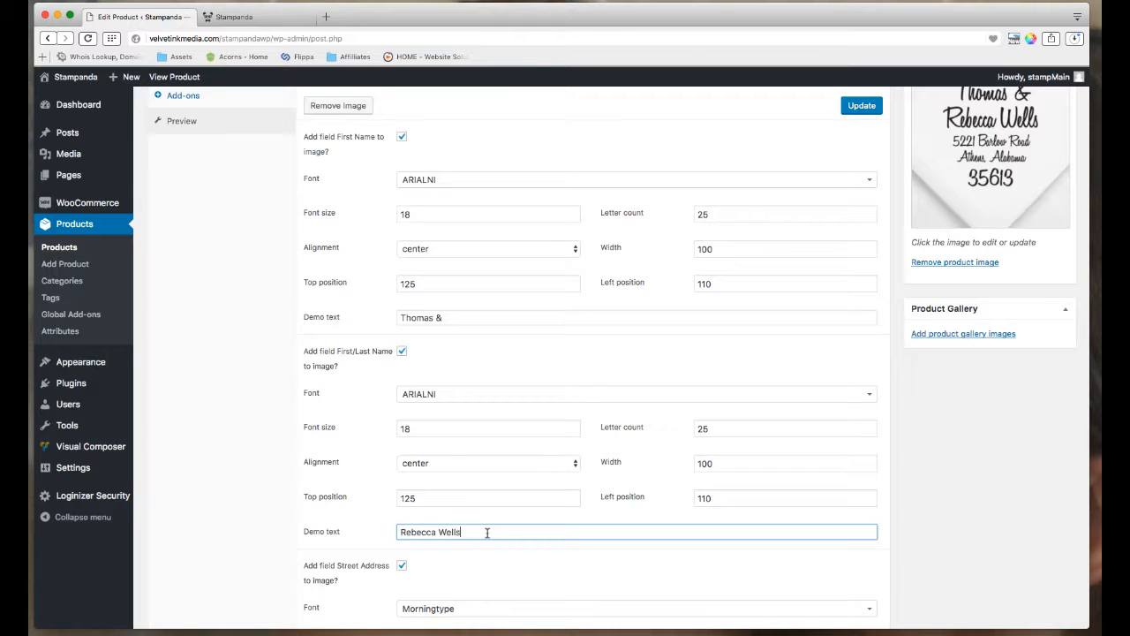
pyautogui.scroll(-4, 572, 528)
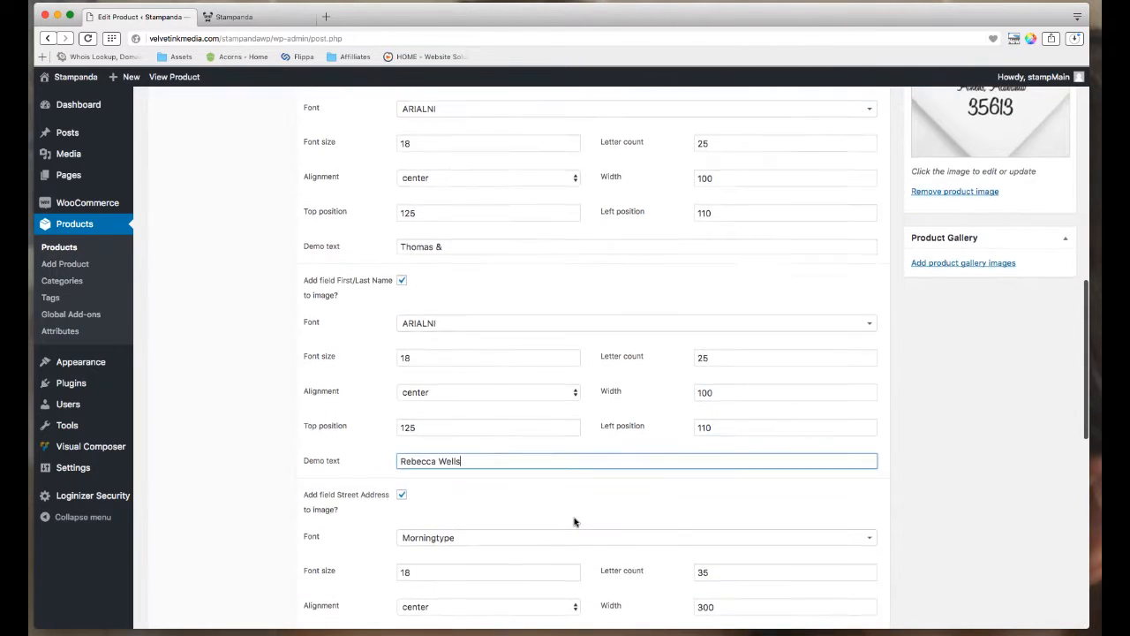
pyautogui.scroll(4, 484, 537)
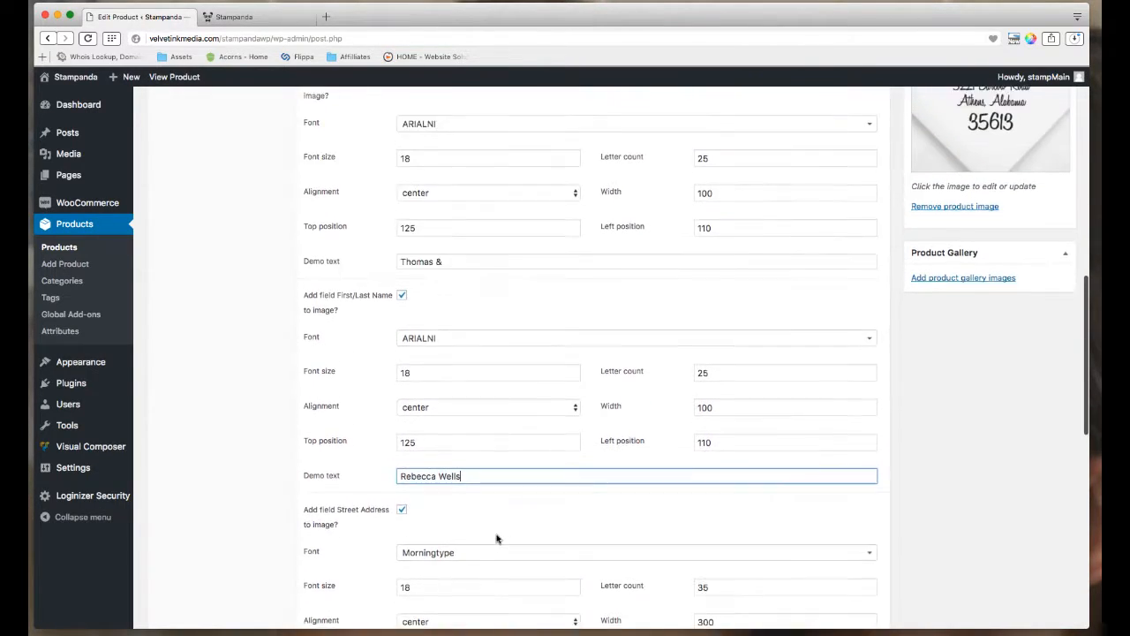
pyautogui.scroll(-5, 504, 535)
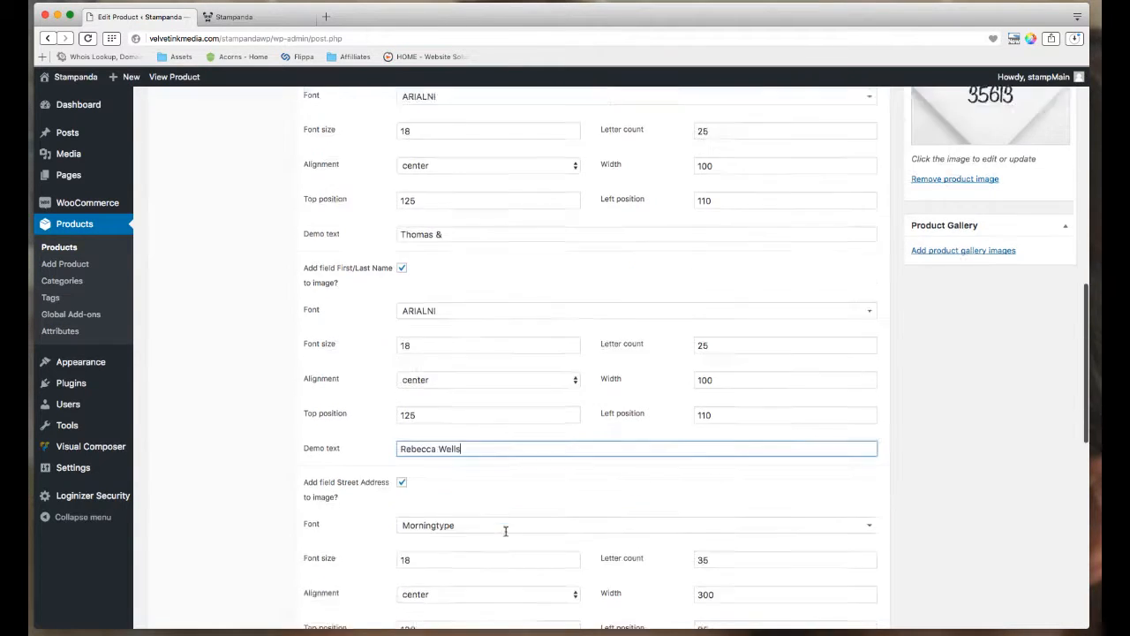
pyautogui.click(475, 532)
pyautogui.tripleClick(478, 531)
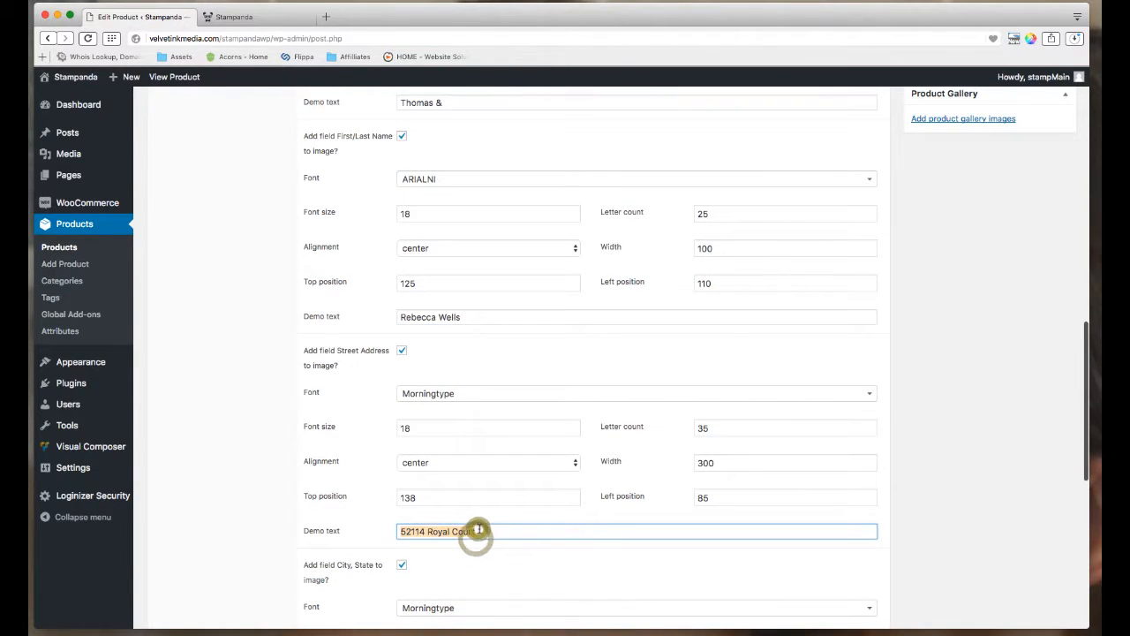
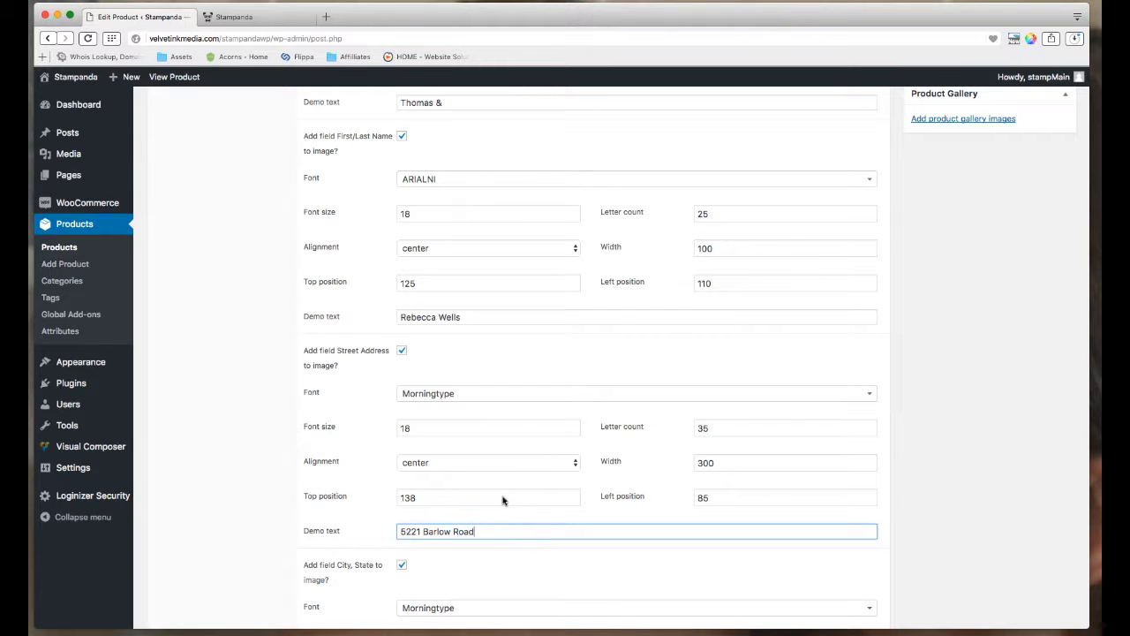
# Set the City, State demo text to 'Athens, Alabama' and the zip to 35613, then save the product.
pyautogui.scroll(5, 502, 500)
pyautogui.scroll(-5, 510, 486)
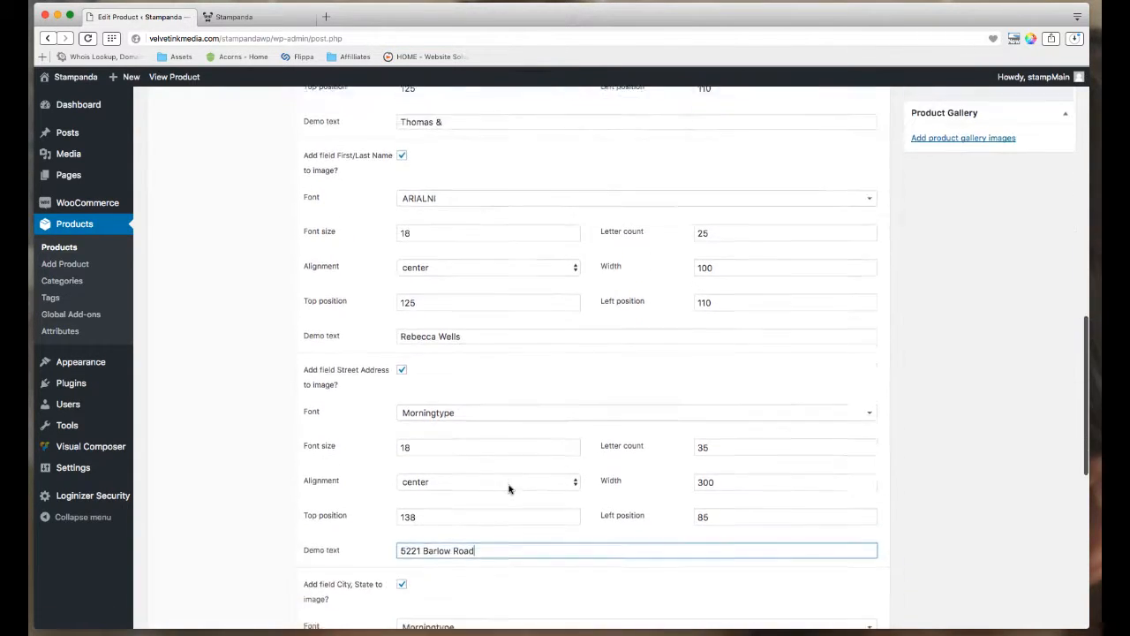
pyautogui.scroll(5, 508, 488)
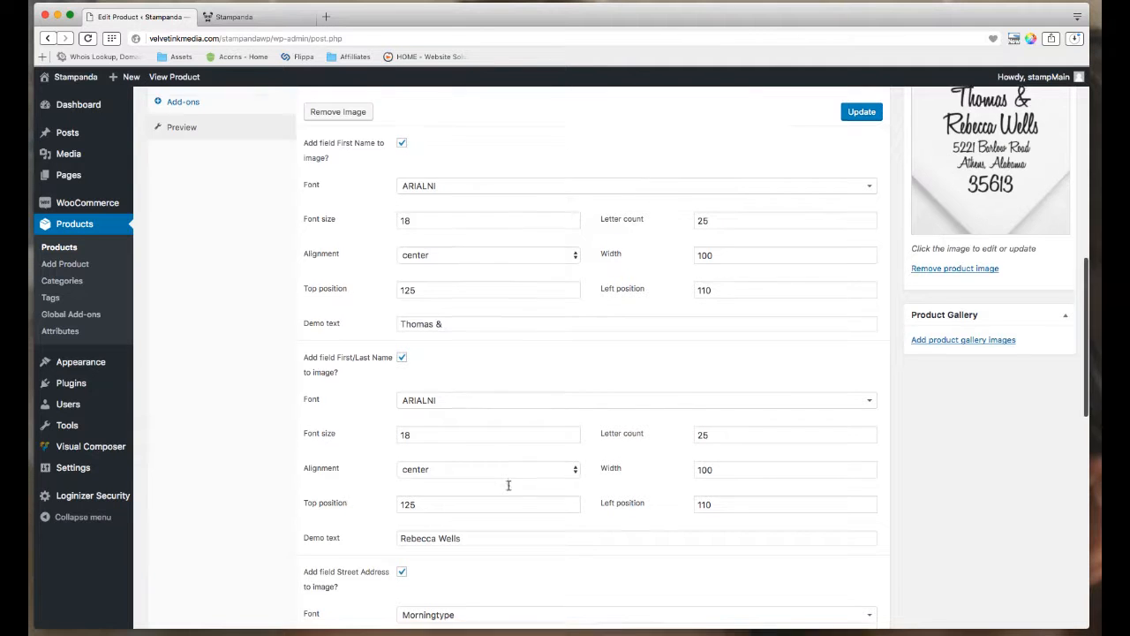
pyautogui.scroll(-8, 508, 485)
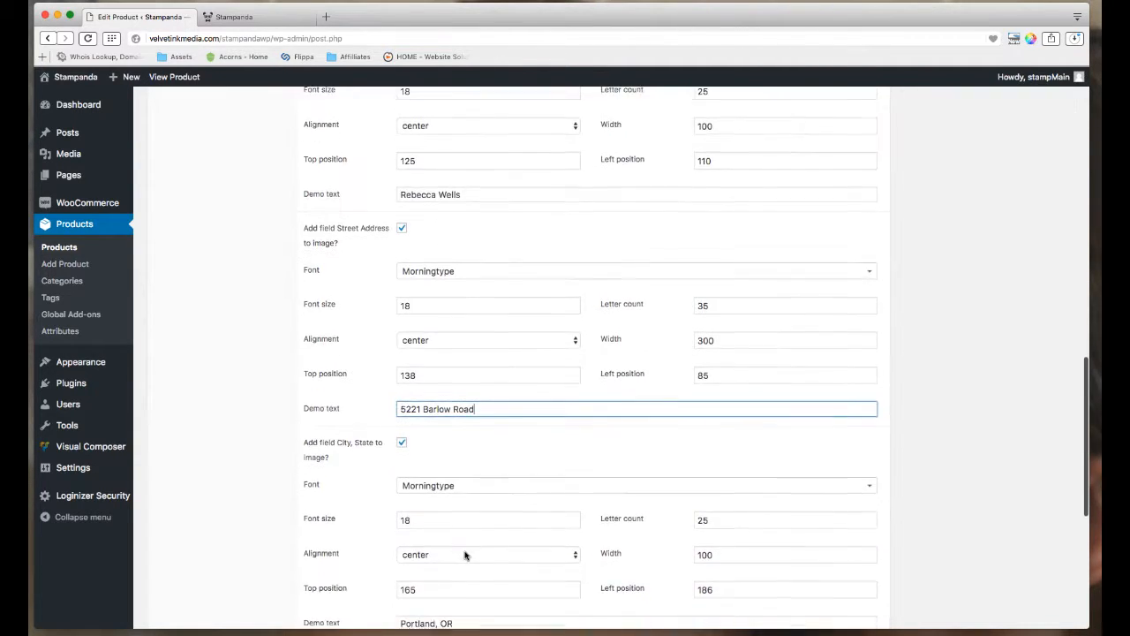
pyautogui.scroll(-1, 465, 555)
pyautogui.tripleClick(442, 595)
pyautogui.write('Ath')
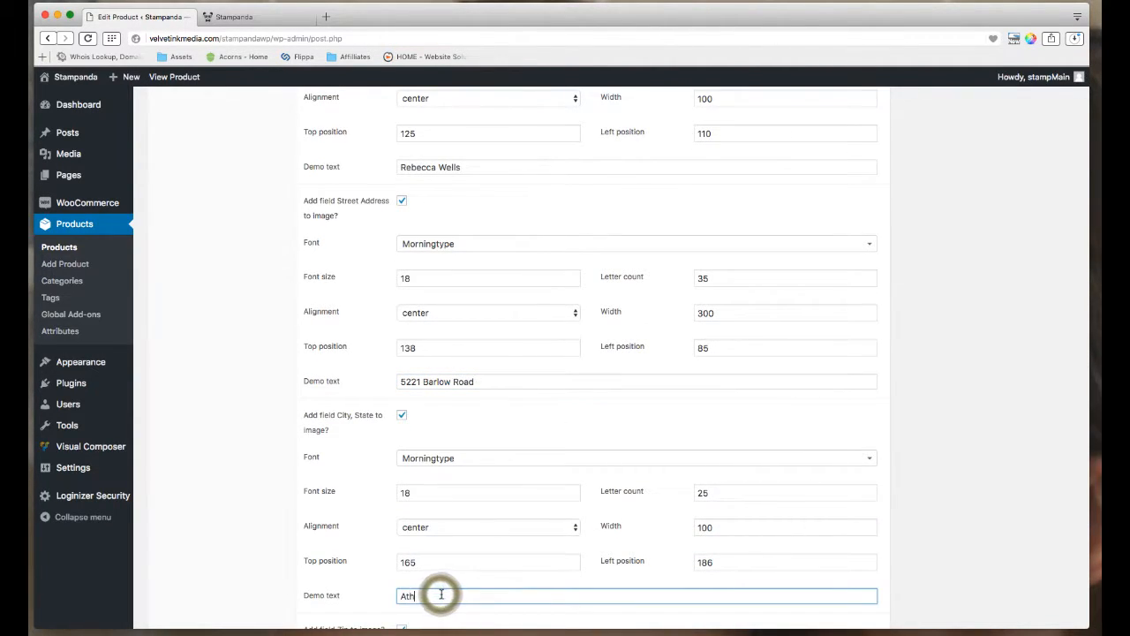
pyautogui.write('ens, Alabama')
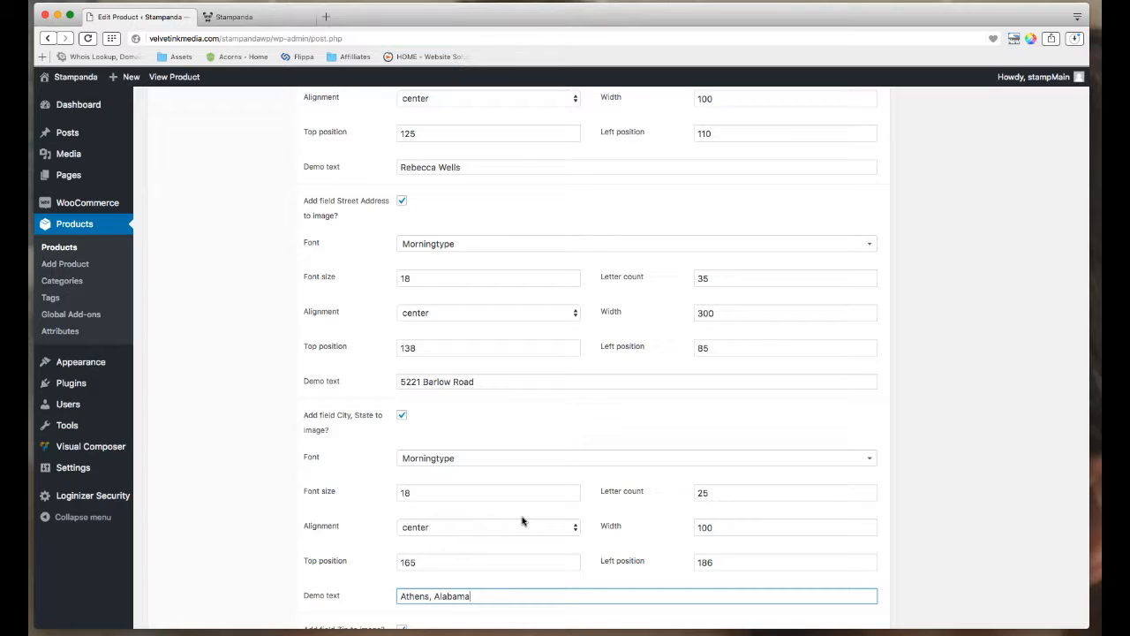
pyautogui.scroll(8, 522, 521)
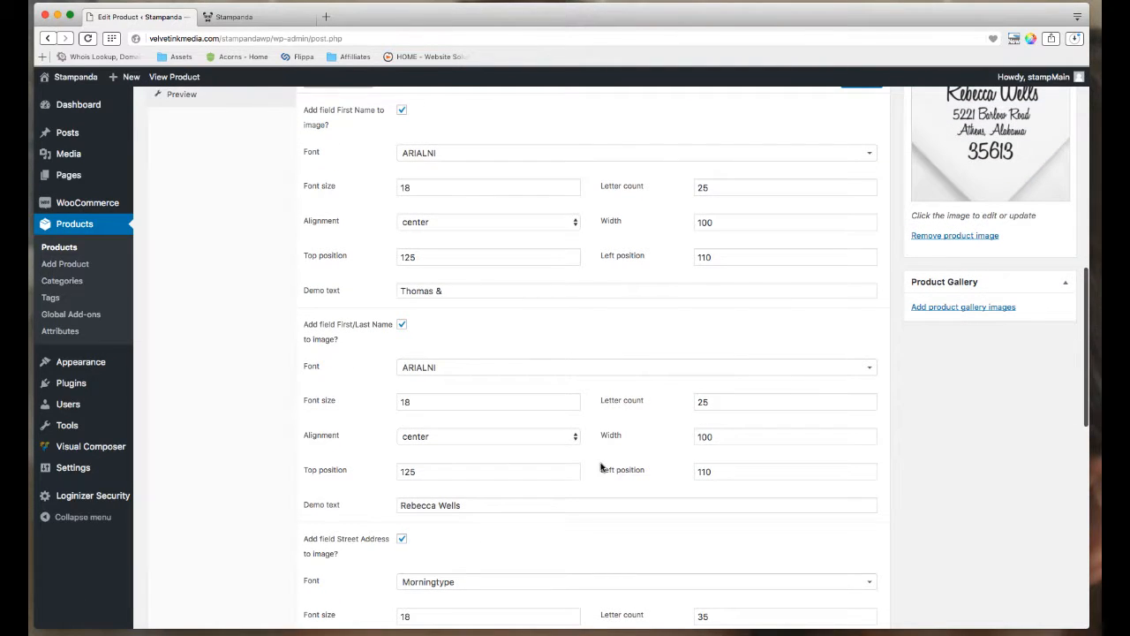
pyautogui.scroll(-14, 600, 466)
pyautogui.click(434, 516)
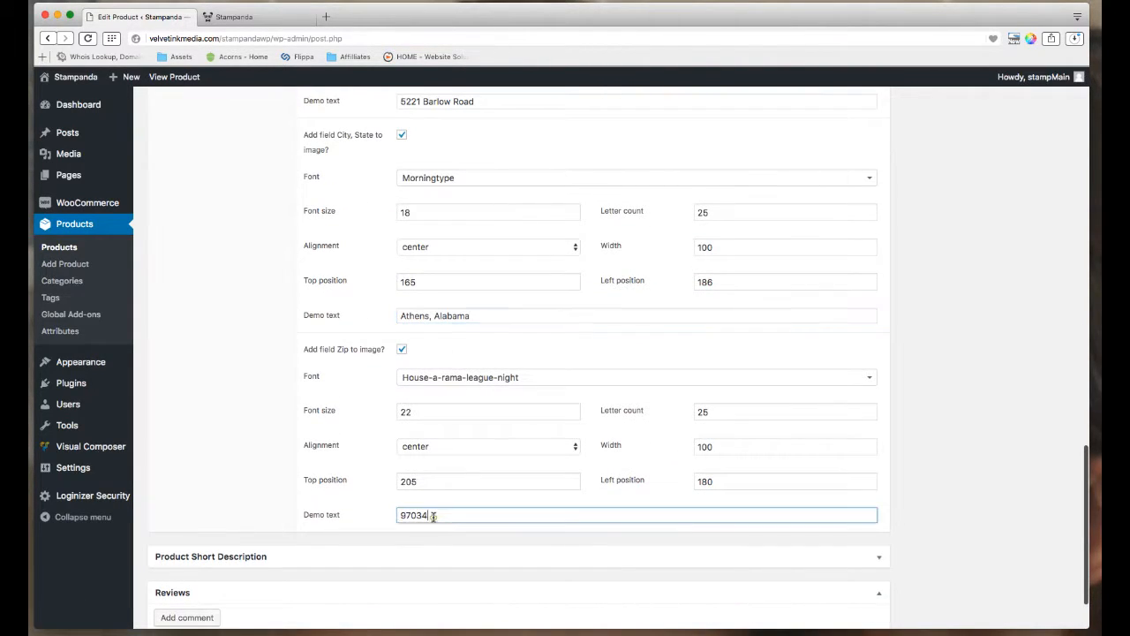
pyautogui.doubleClick(433, 515)
pyautogui.write('35613')
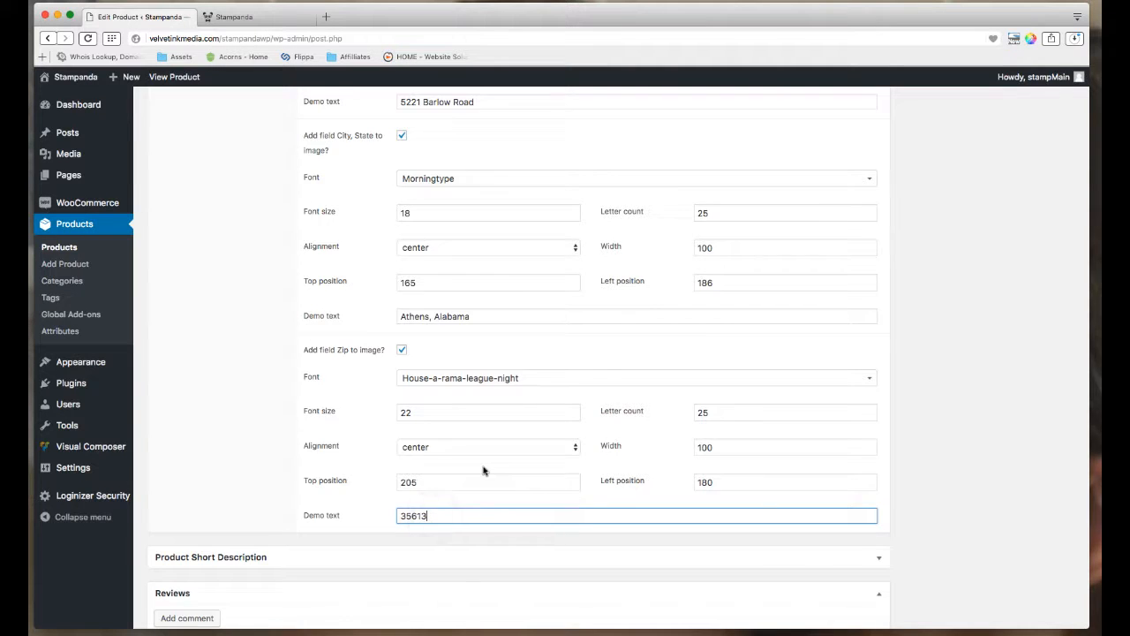
pyautogui.press('Return')
pyautogui.scroll(-8, 482, 464)
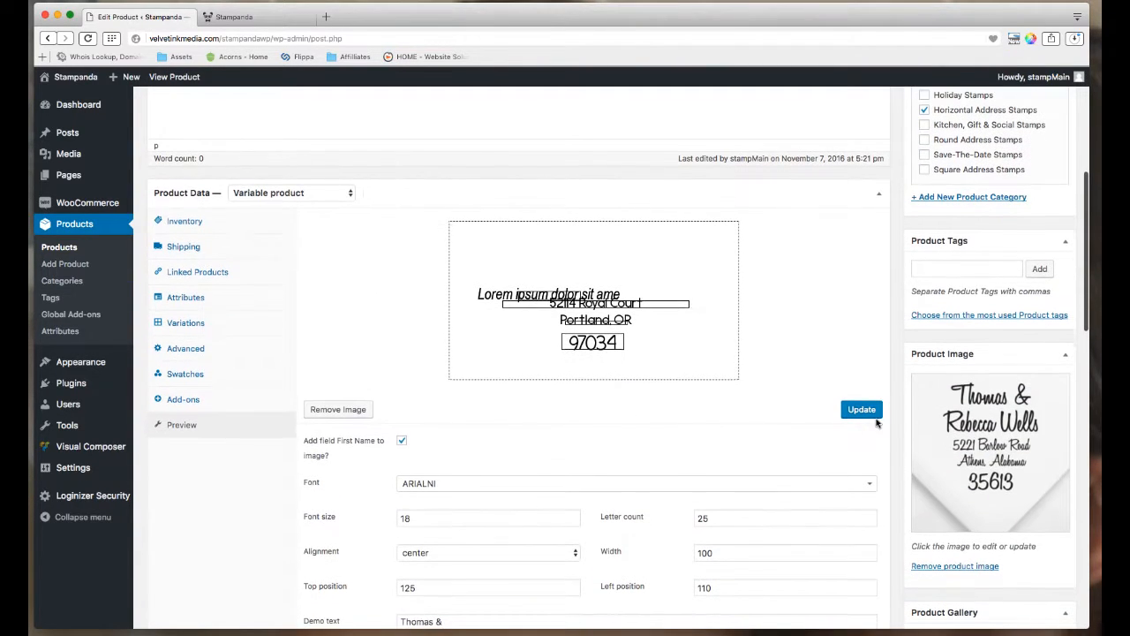
# Regenerate the stamp preview so it renders the new demo name and Athens address text.
pyautogui.click(864, 410)
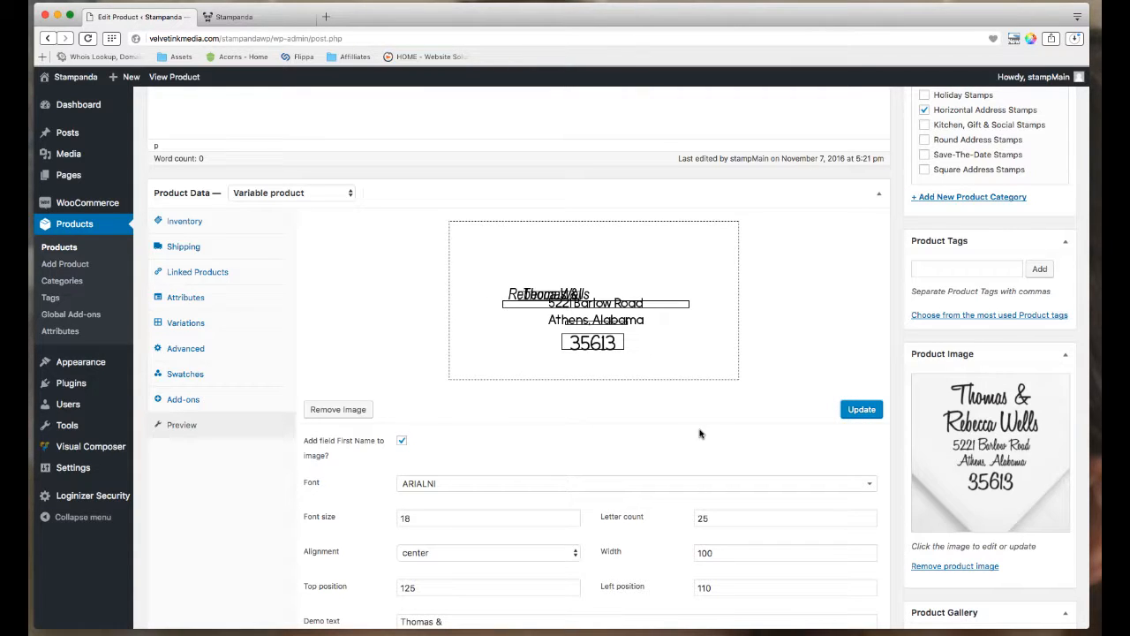
pyautogui.scroll(-1, 693, 422)
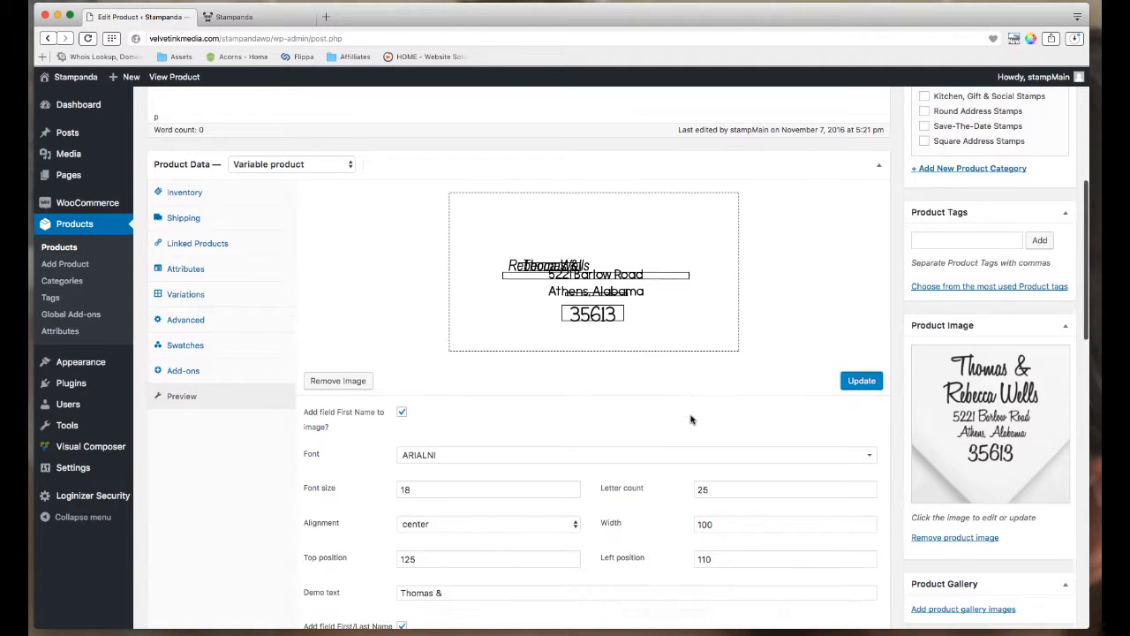
pyautogui.scroll(-1, 692, 419)
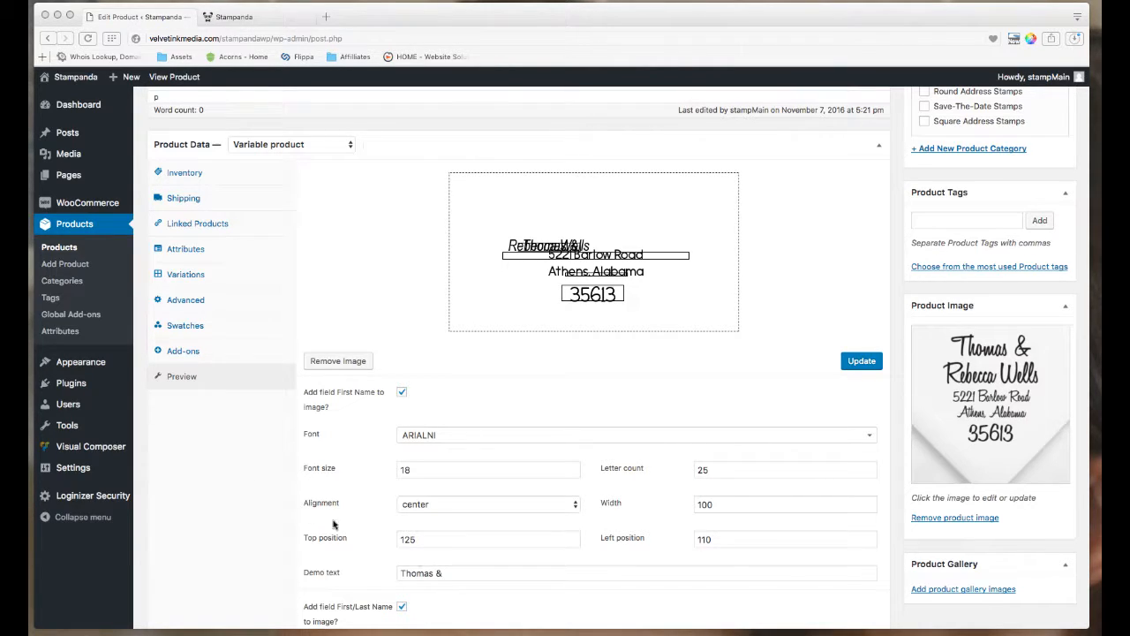
# Set the first-name line to HoneyScript-SemiBold font at size 40.
pyautogui.click(454, 436)
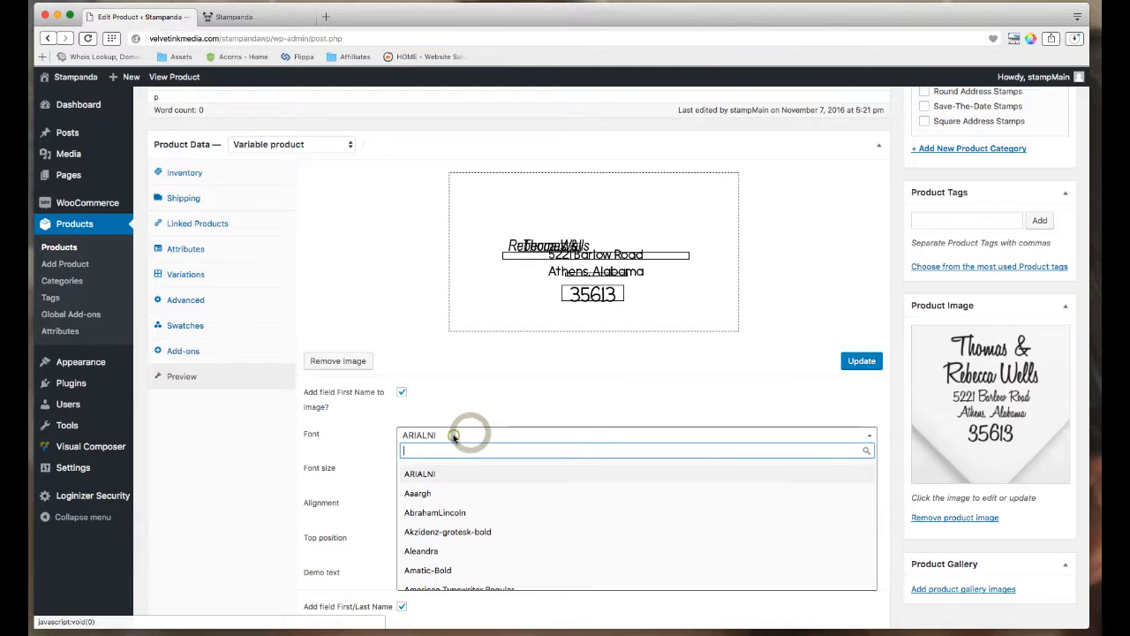
pyautogui.write('honey')
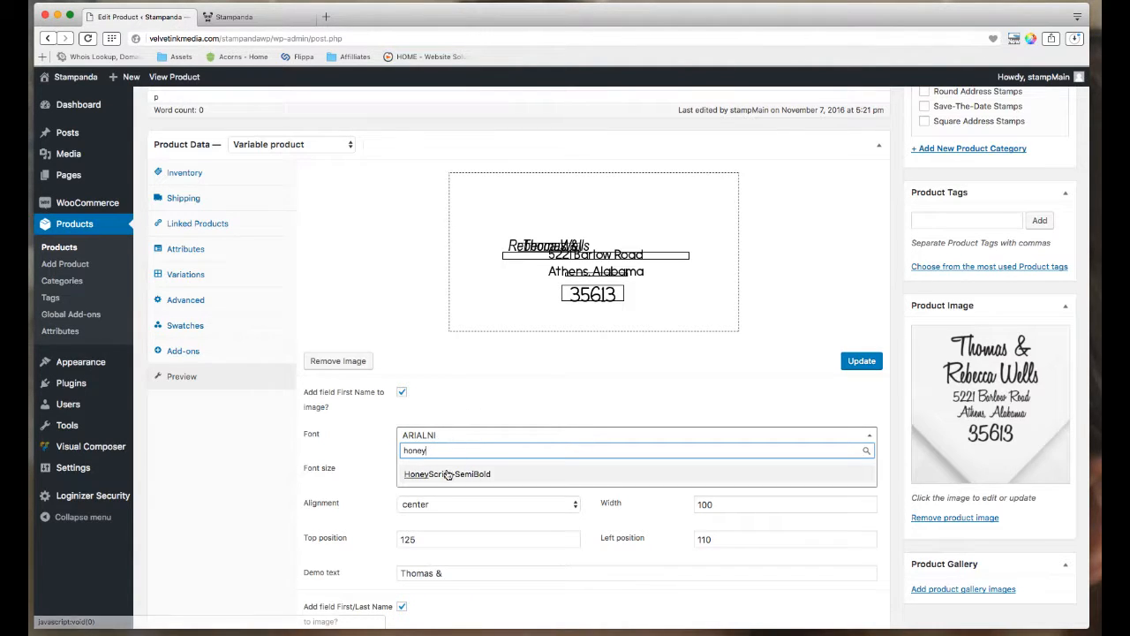
pyautogui.click(447, 474)
pyautogui.doubleClick(447, 469)
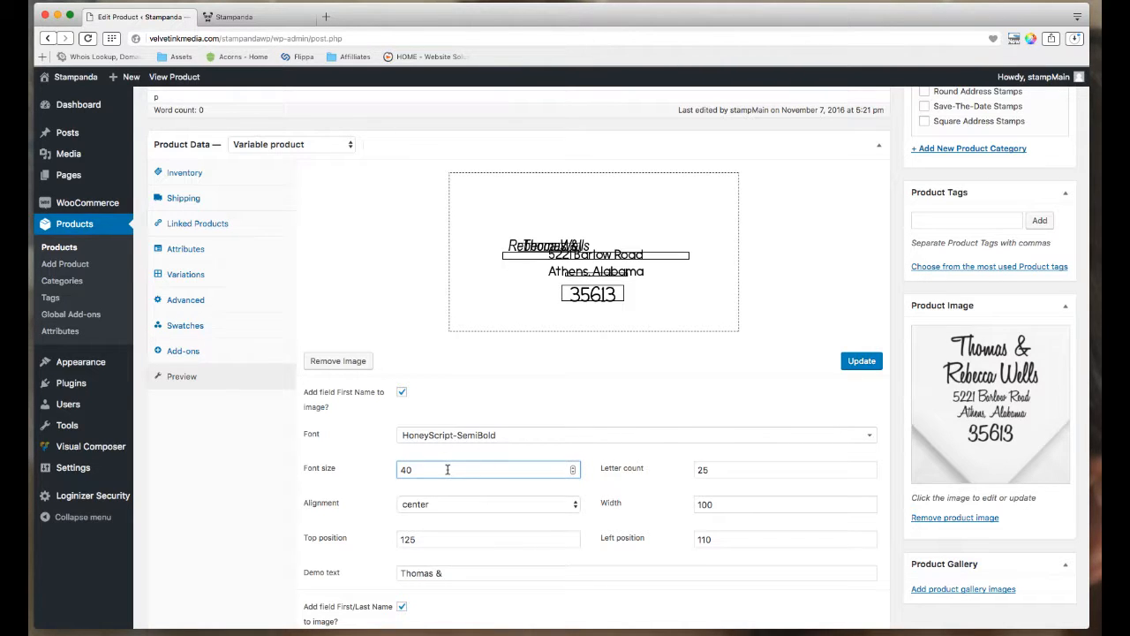
pyautogui.write('40')
# Position the first-name line at top 55, left 175, refreshing the preview to check placement.
pyautogui.doubleClick(426, 539)
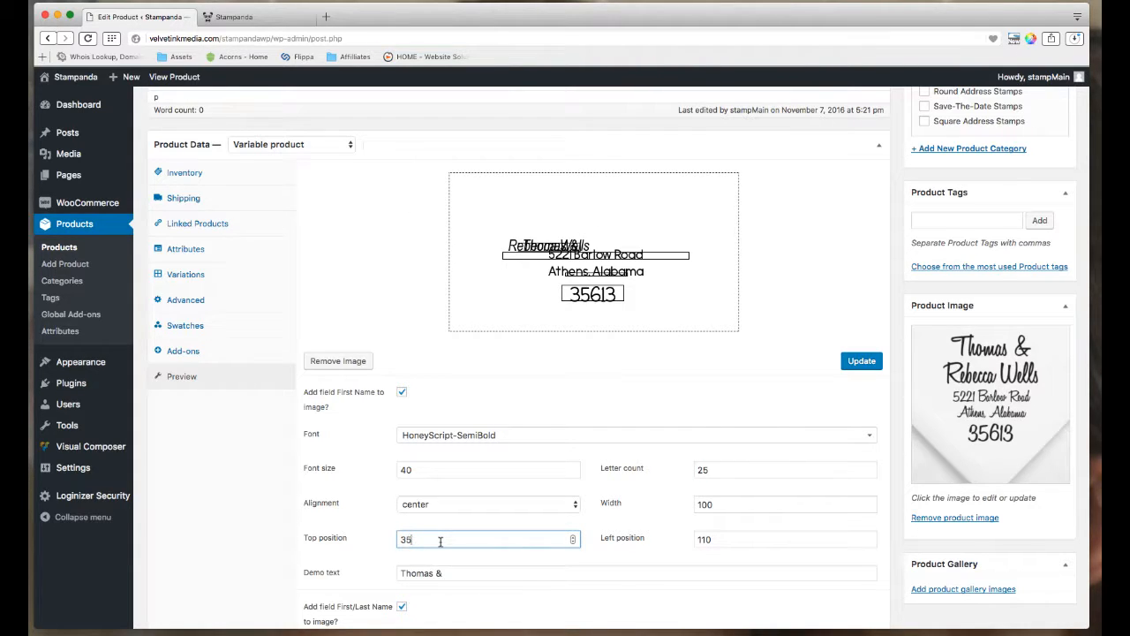
pyautogui.doubleClick(721, 539)
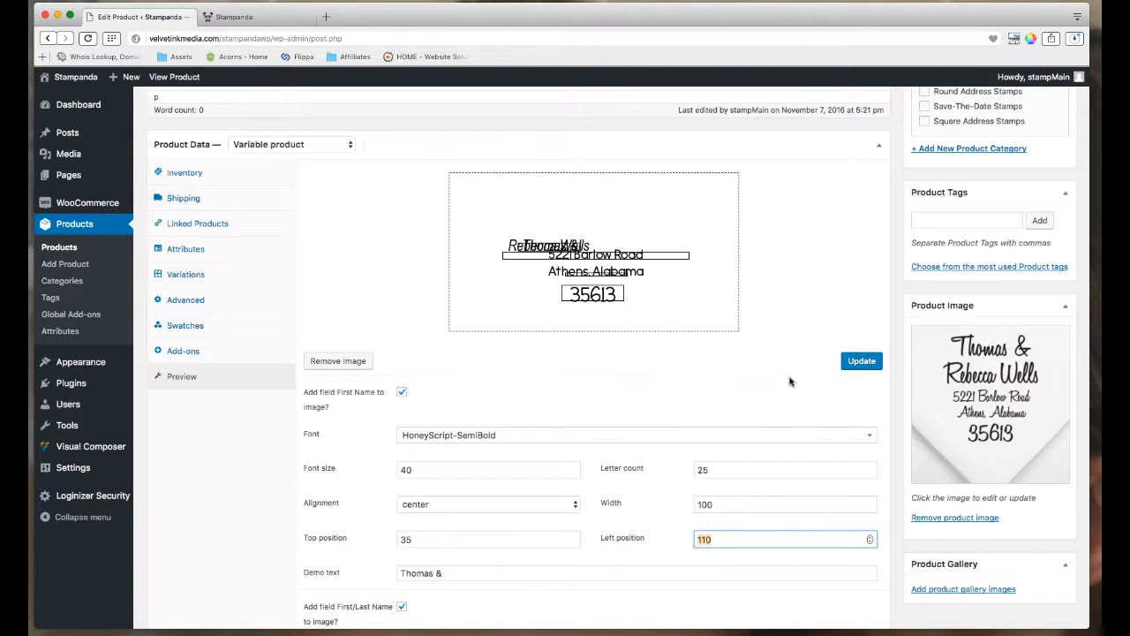
pyautogui.click(862, 362)
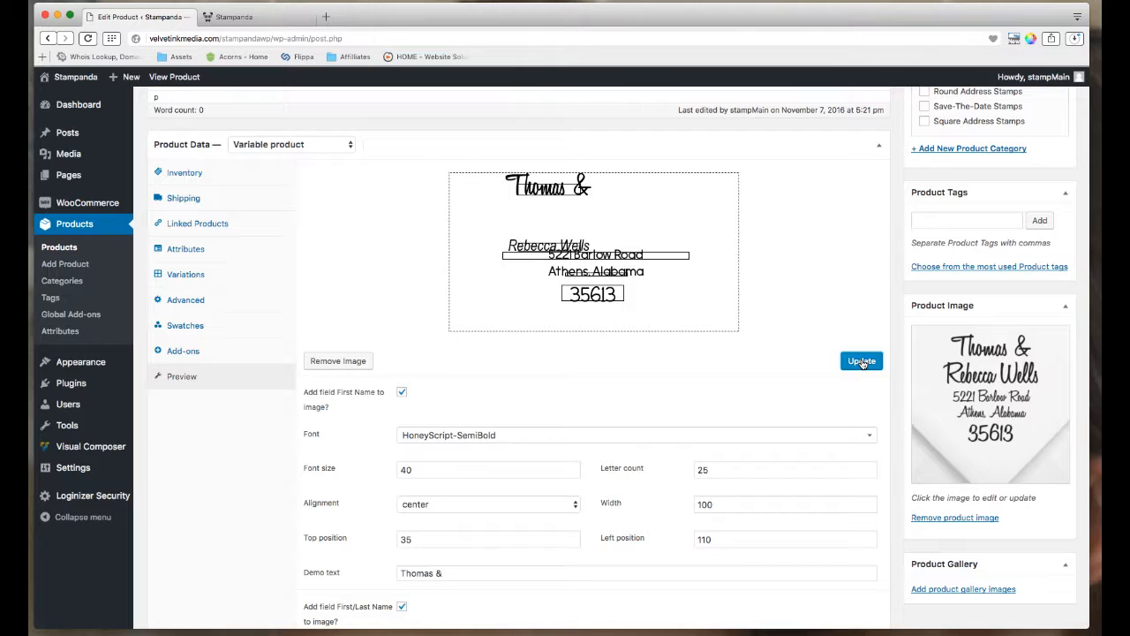
pyautogui.doubleClick(453, 538)
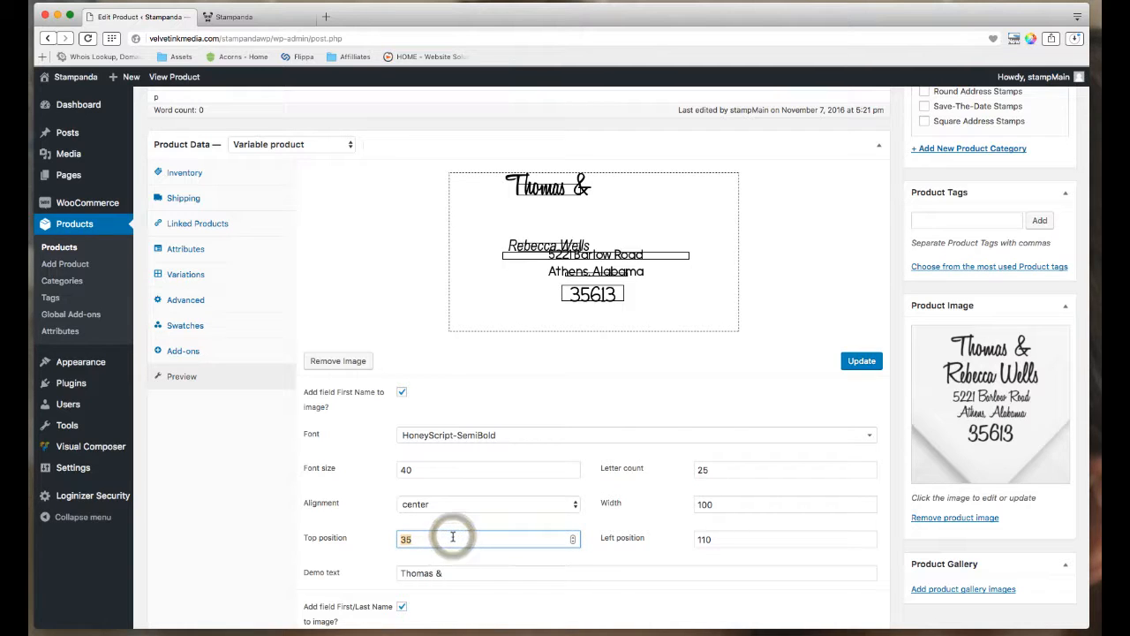
pyautogui.write('60')
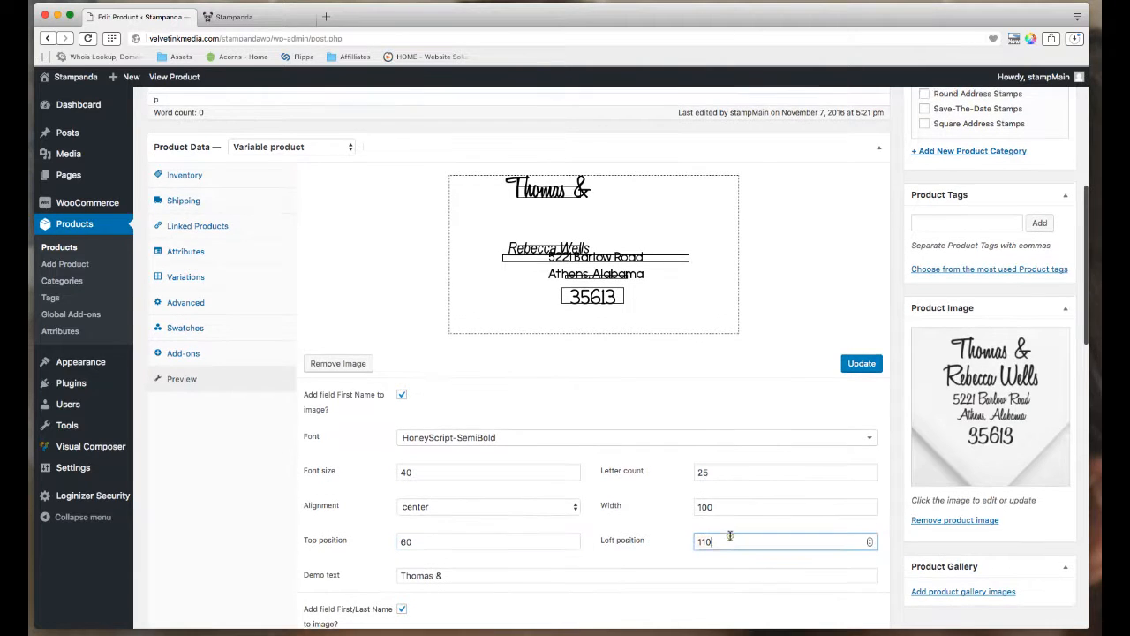
pyautogui.doubleClick(730, 536)
pyautogui.write('175')
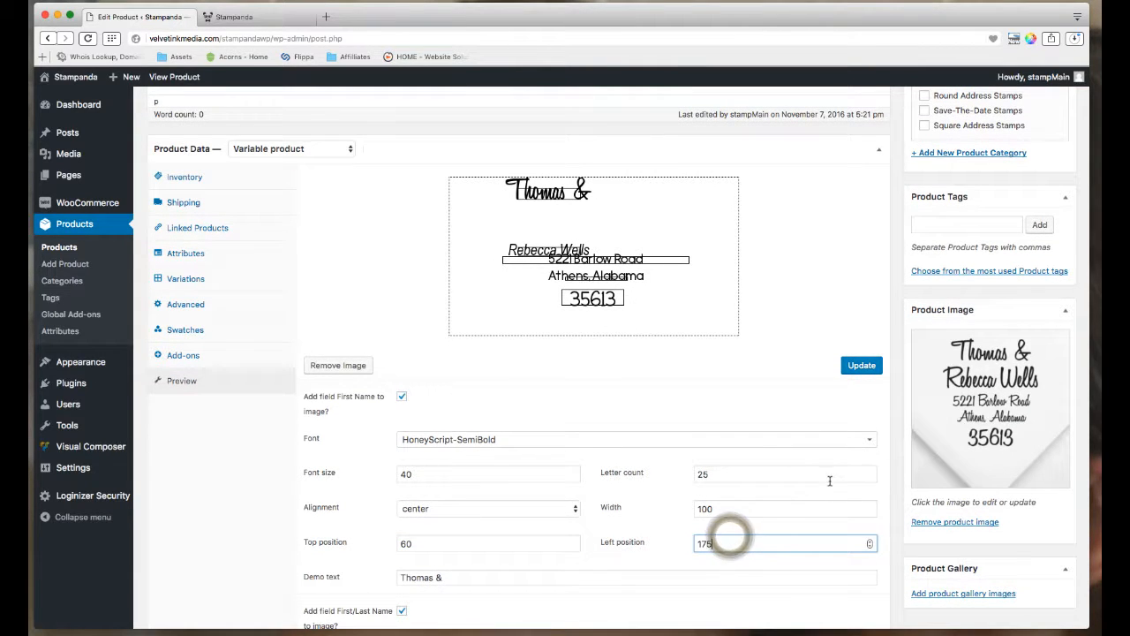
pyautogui.click(854, 365)
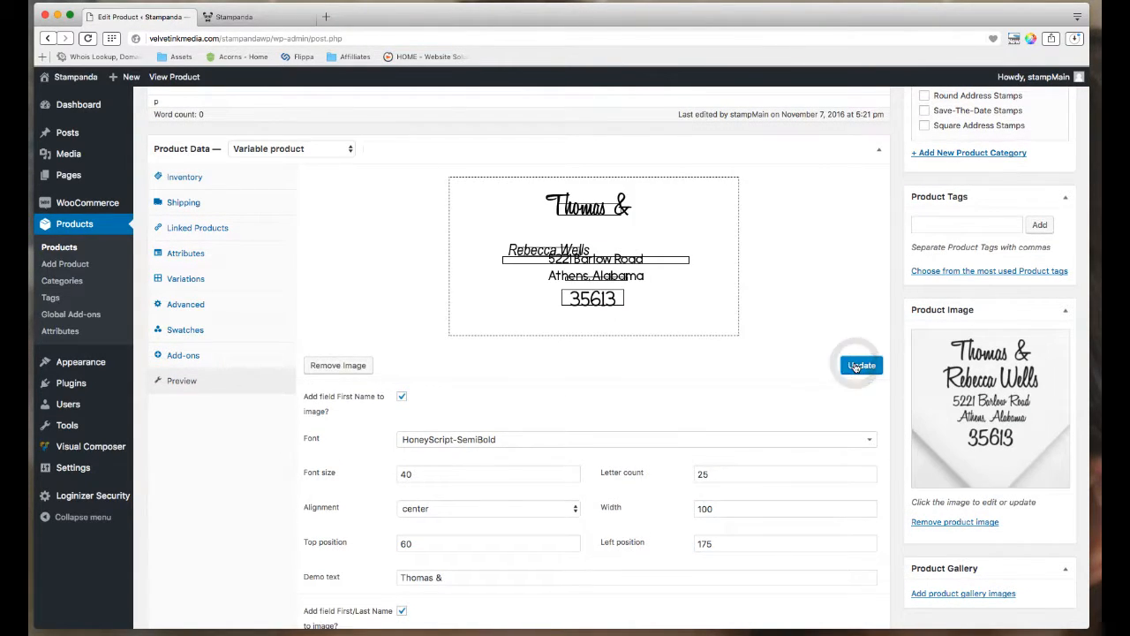
pyautogui.doubleClick(433, 543)
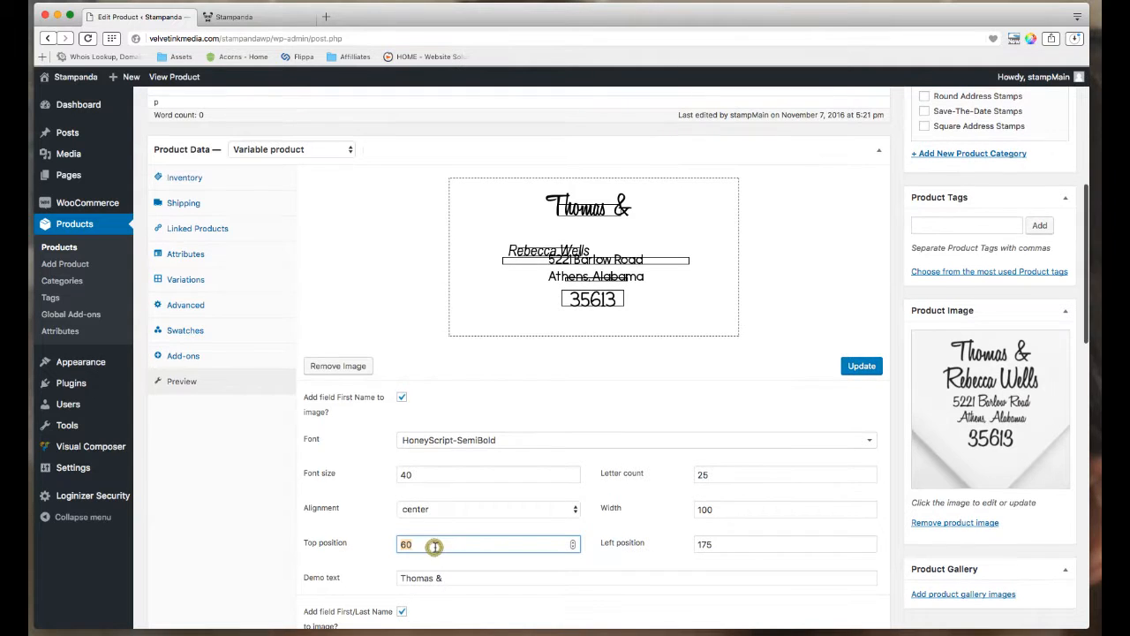
pyautogui.write('55')
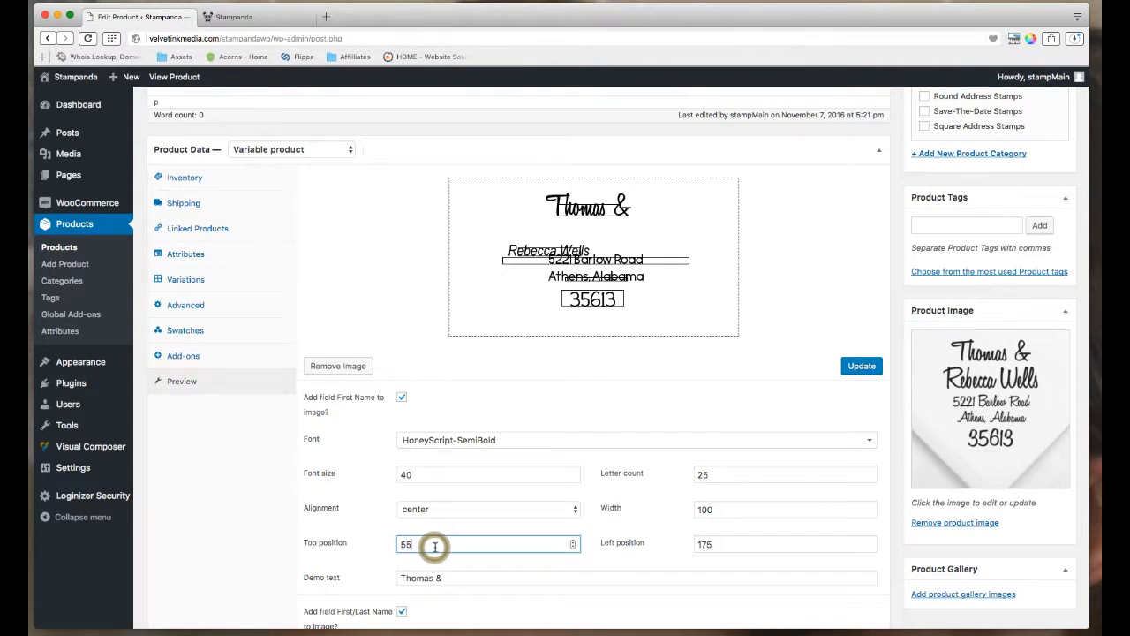
pyautogui.click(867, 374)
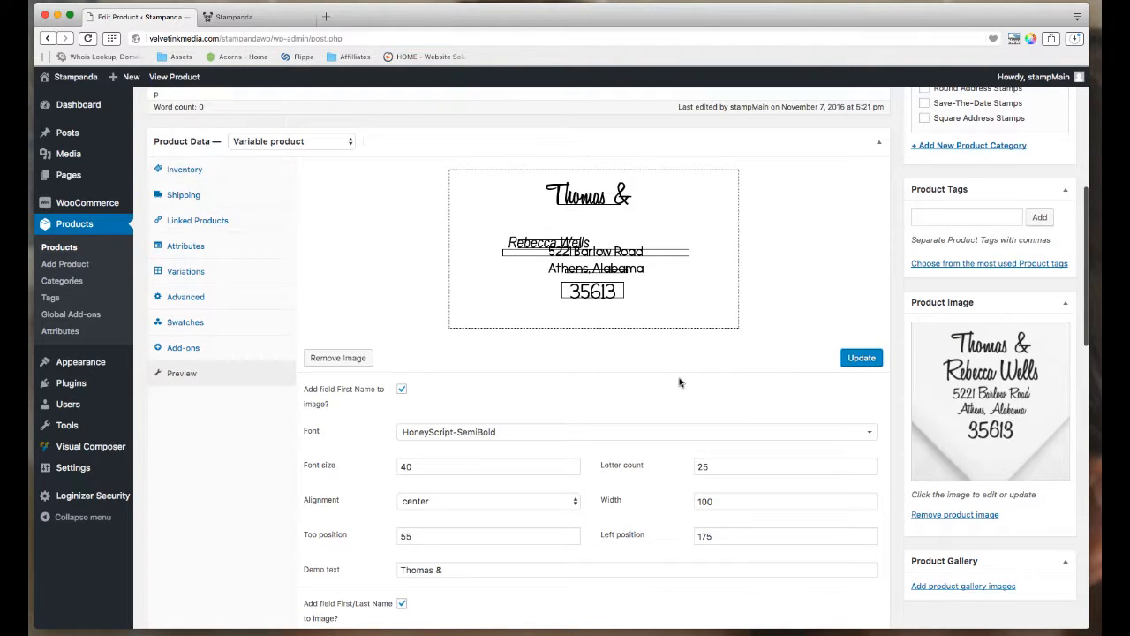
pyautogui.scroll(-3, 684, 384)
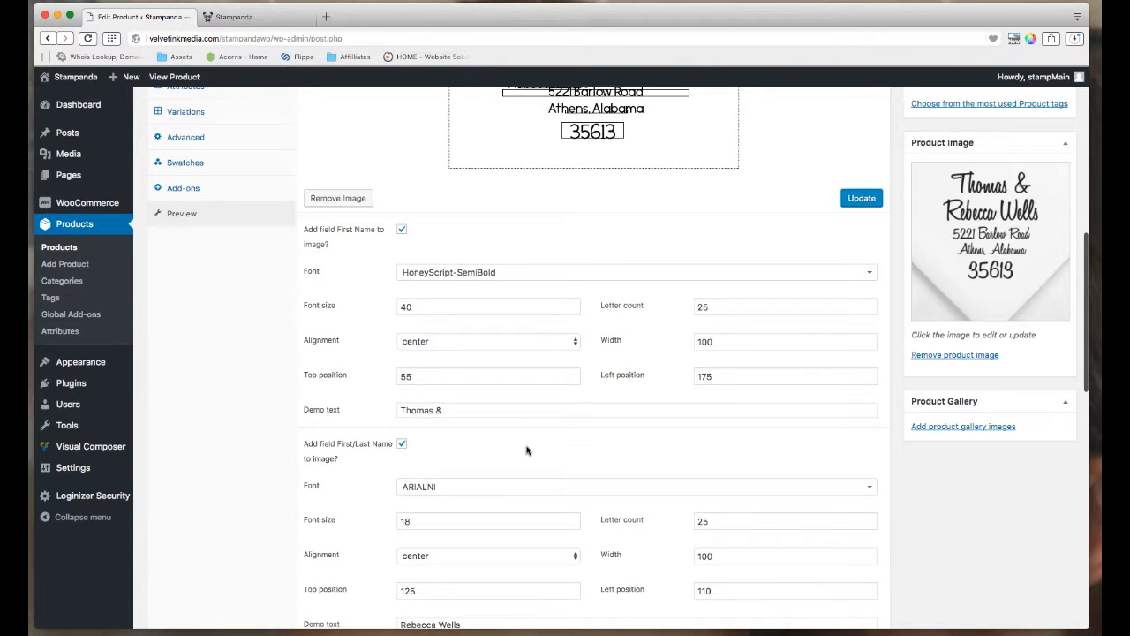
# Set the full-name line to HoneyScript-SemiBold font at size 40.
pyautogui.scroll(-2, 533, 450)
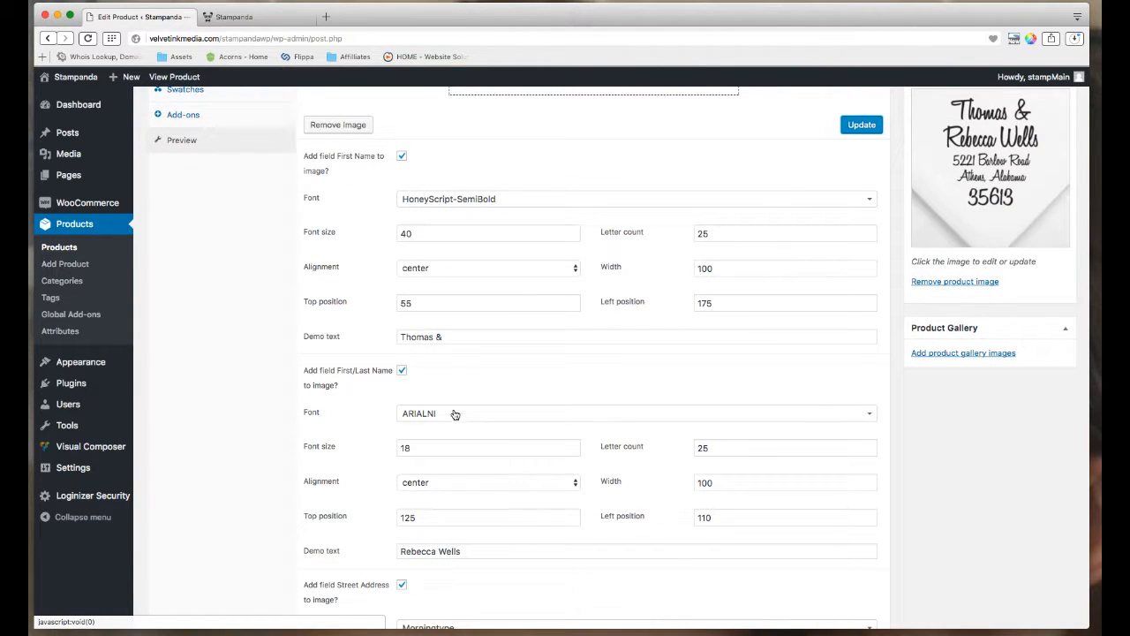
pyautogui.click(455, 413)
pyautogui.write('hone')
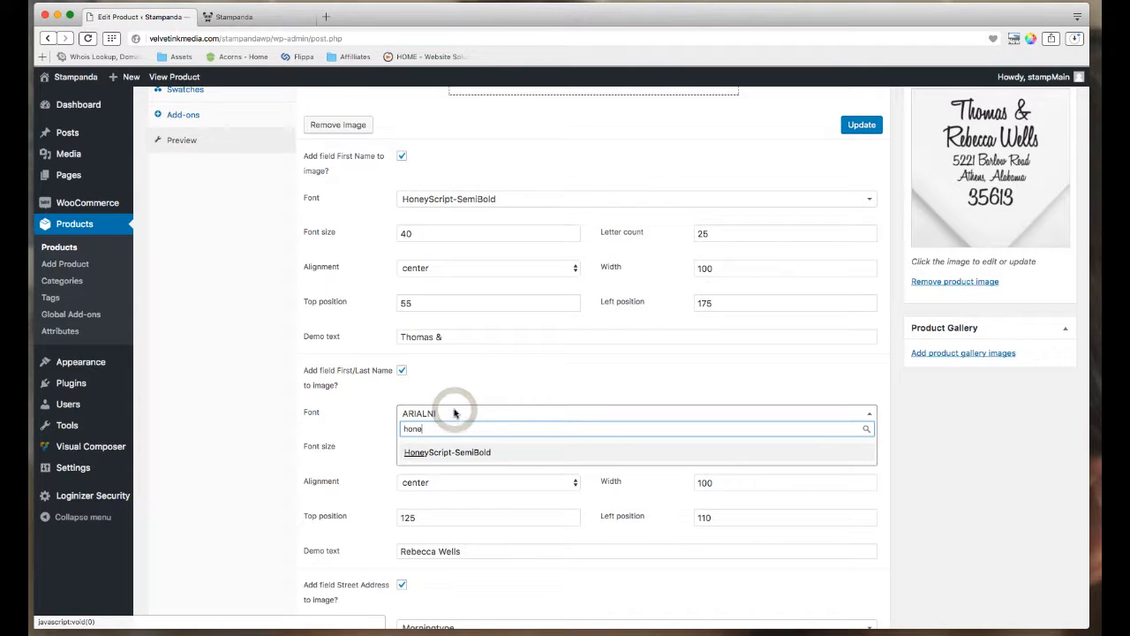
pyautogui.click(448, 453)
pyautogui.click(444, 452)
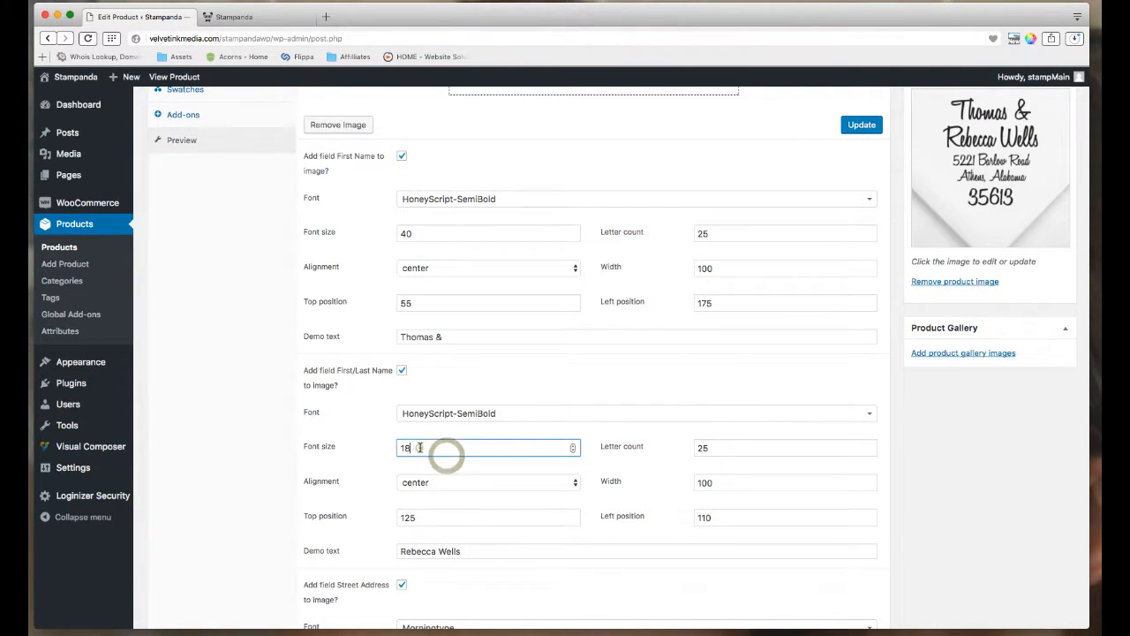
pyautogui.doubleClick(420, 447)
pyautogui.write('40')
pyautogui.scroll(3, 454, 468)
pyautogui.scroll(-2, 456, 470)
pyautogui.scroll(-1, 424, 387)
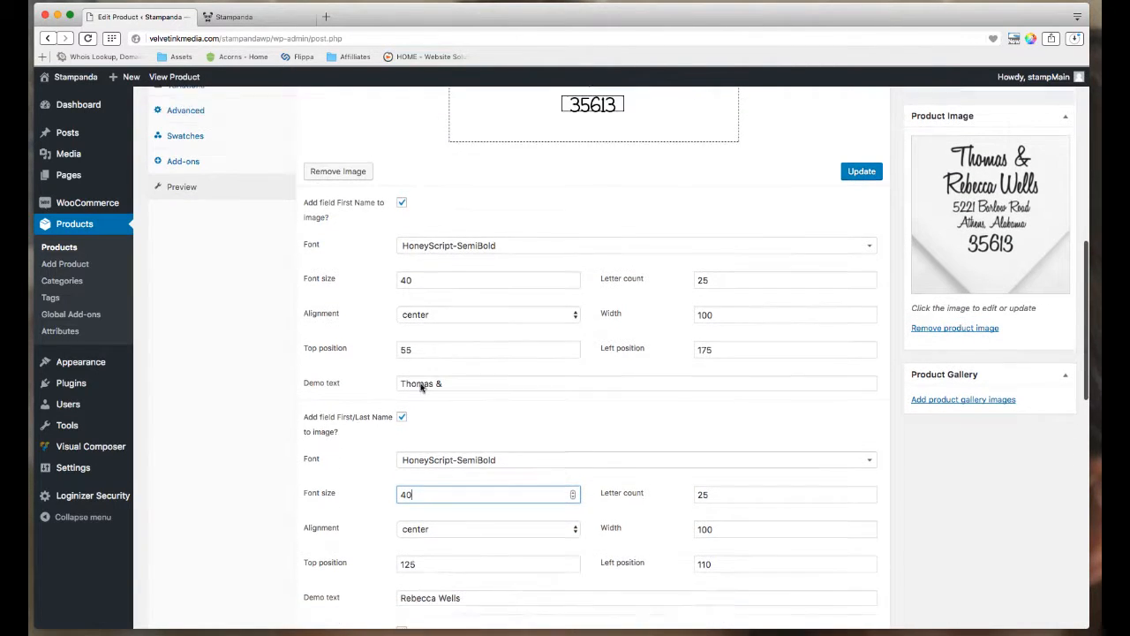
# Make a first edit to the full-name line's top and left positions and refresh the preview.
pyautogui.click(406, 542)
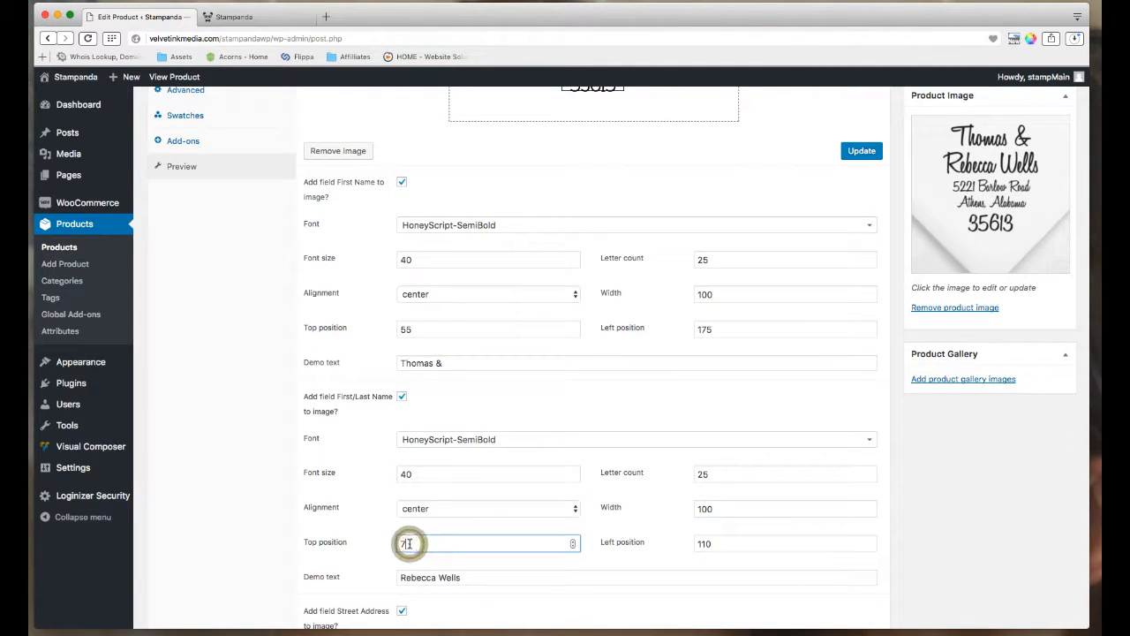
pyautogui.write('7')
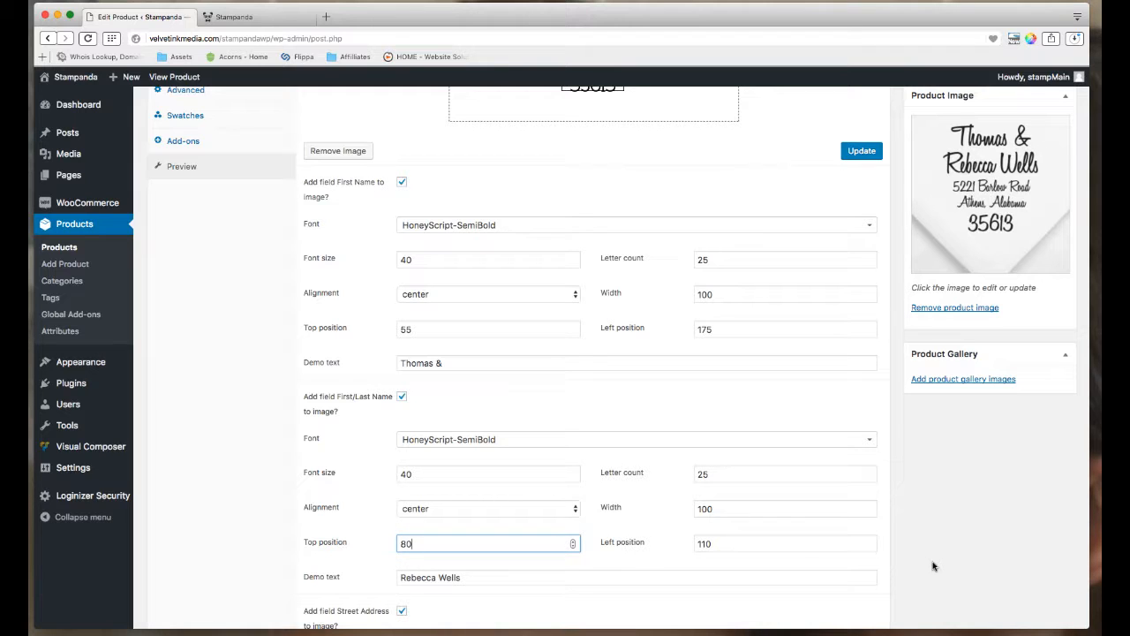
pyautogui.click(735, 547)
pyautogui.press('BackSpace')
pyautogui.press('BackSpace')
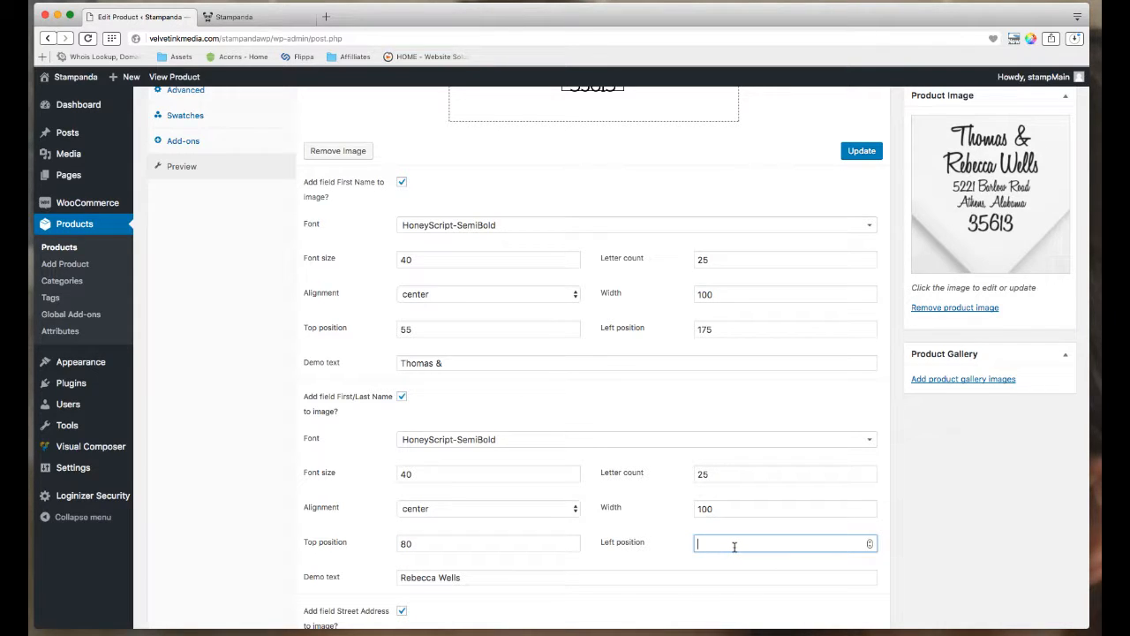
pyautogui.scroll(3, 805, 274)
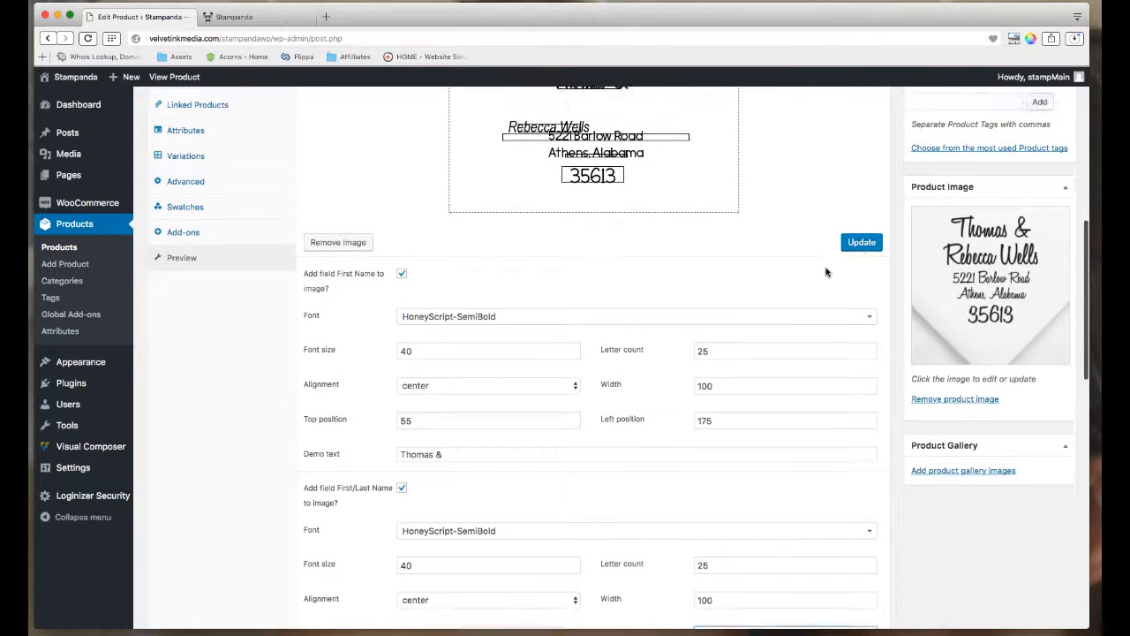
pyautogui.click(860, 257)
# Lower the full-name line by adjusting its top position, then refresh the preview.
pyautogui.scroll(3, 715, 325)
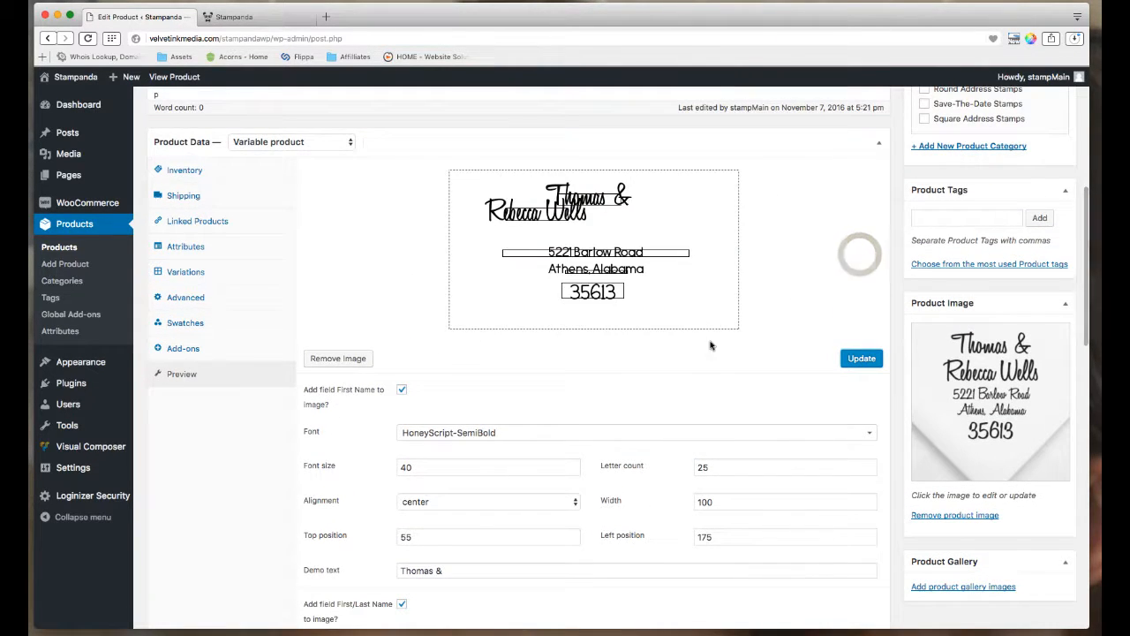
pyautogui.scroll(-1, 726, 367)
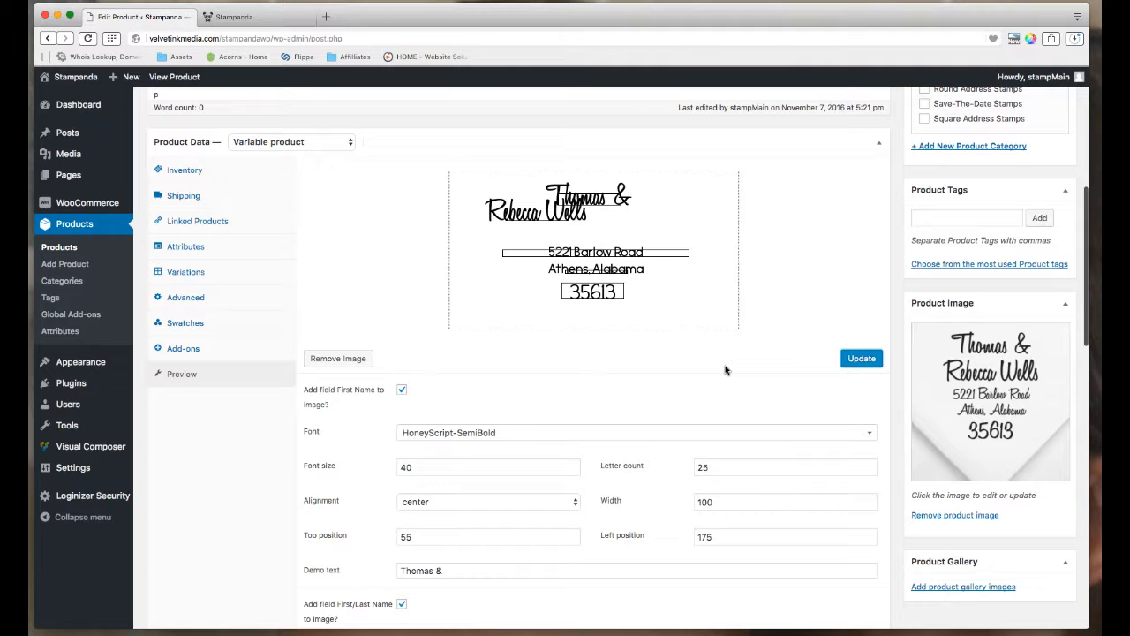
pyautogui.scroll(-6, 724, 370)
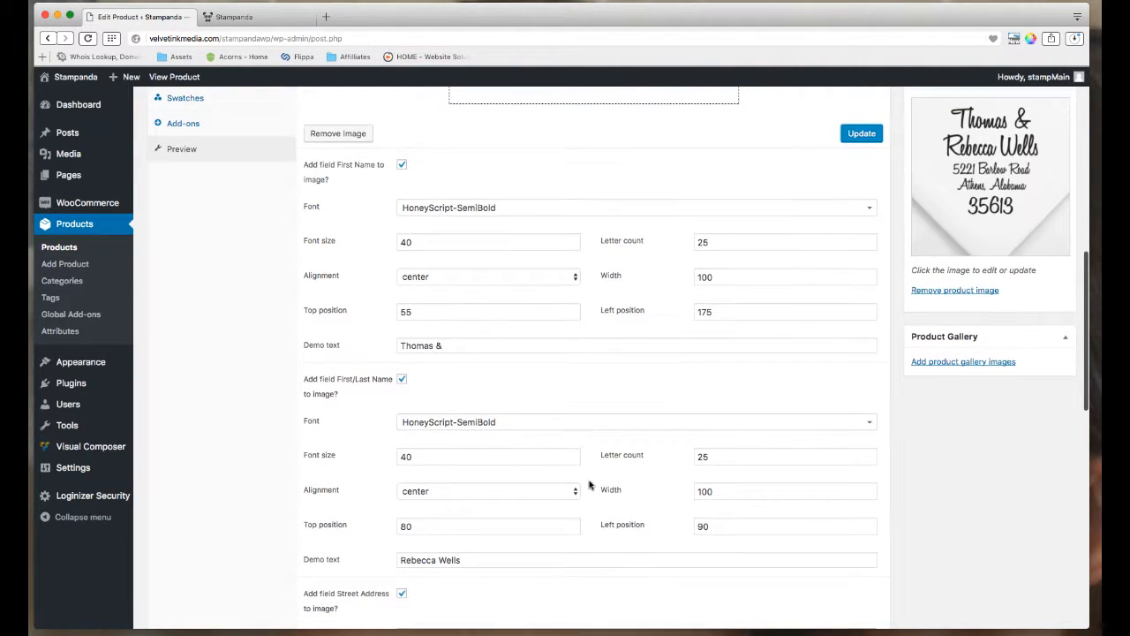
pyautogui.doubleClick(421, 527)
pyautogui.write('95')
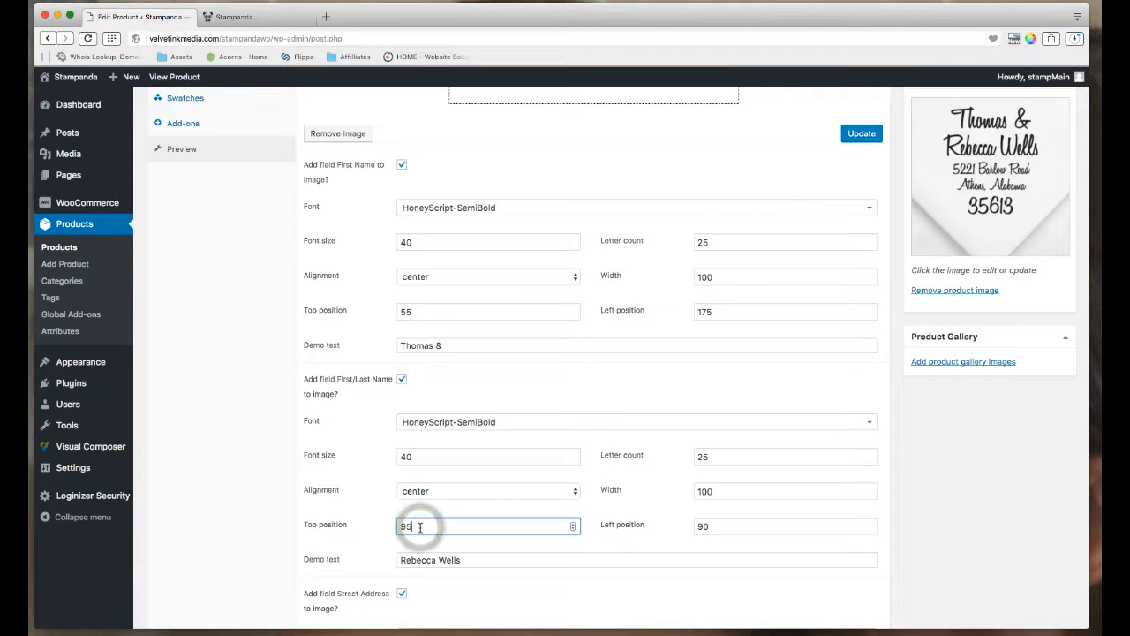
pyautogui.press('BackSpace')
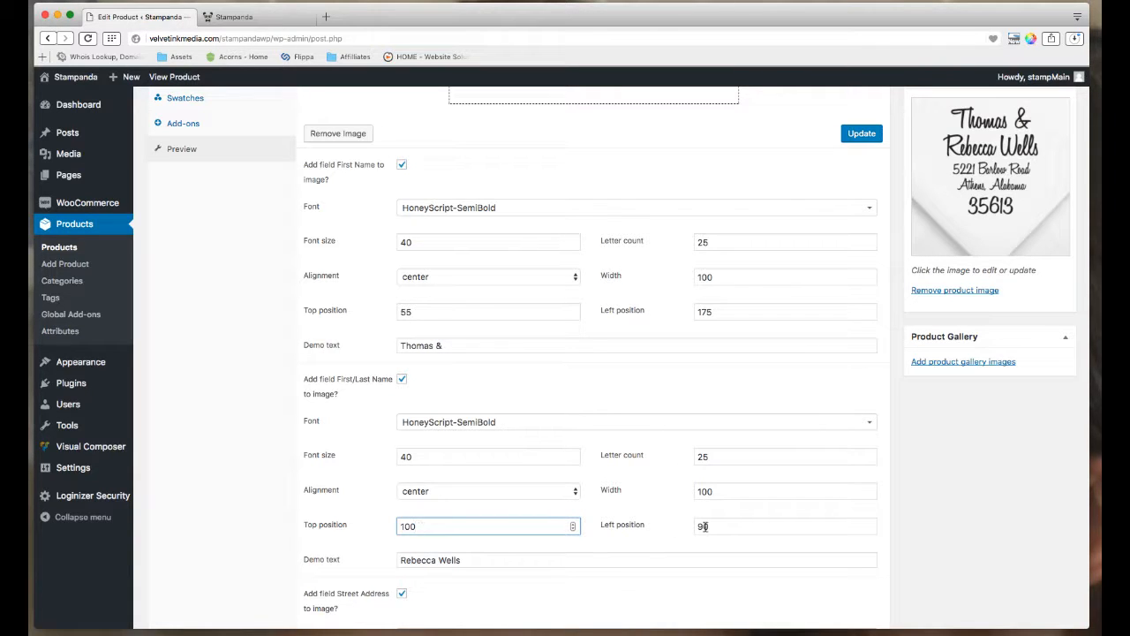
pyautogui.click(704, 526)
pyautogui.scroll(3, 703, 494)
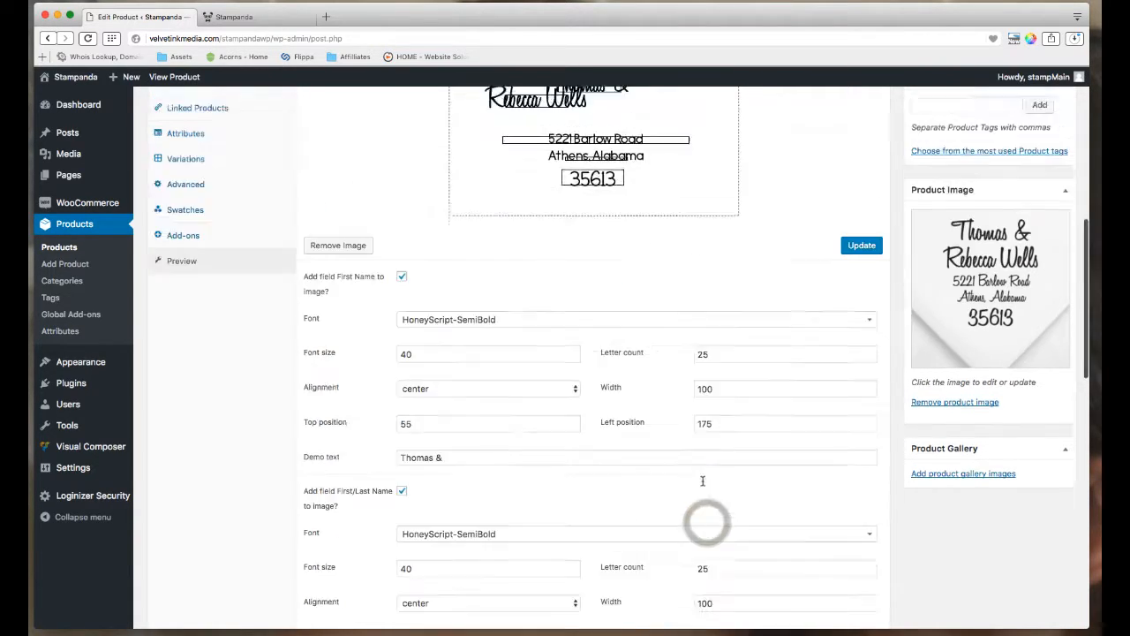
pyautogui.scroll(2, 724, 459)
pyautogui.click(858, 330)
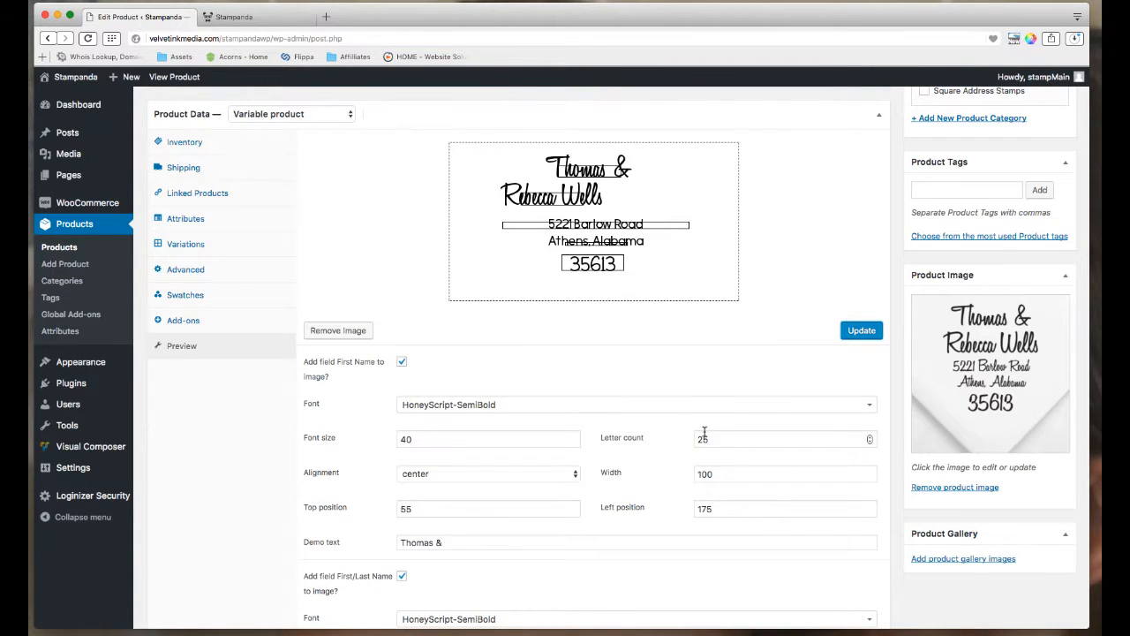
# Set the full-name line's top to 105 and left to 160, then refresh the preview.
pyautogui.scroll(-5, 704, 431)
pyautogui.click(435, 523)
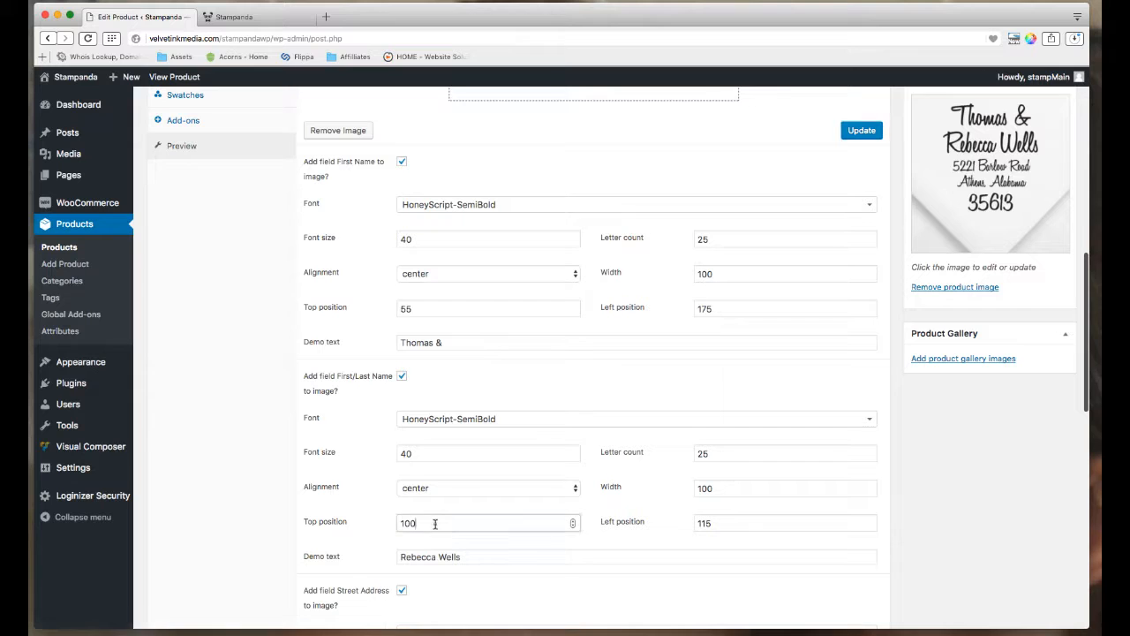
pyautogui.press('BackSpace')
pyautogui.write('5')
pyautogui.click(734, 525)
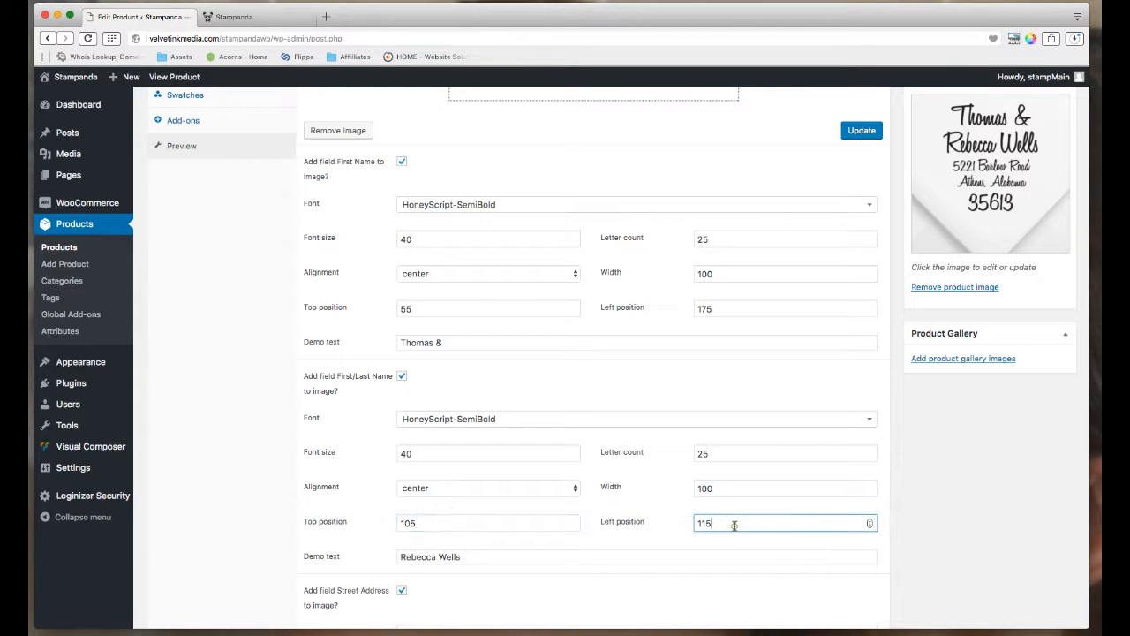
pyautogui.doubleClick(735, 526)
pyautogui.write('160')
pyautogui.scroll(3, 737, 504)
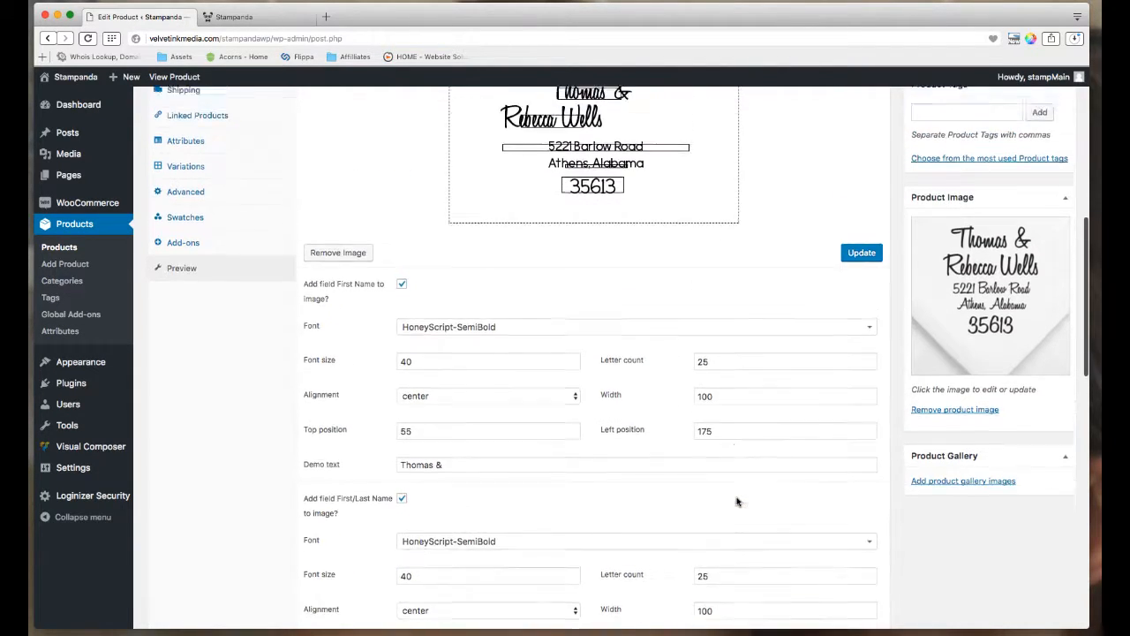
pyautogui.scroll(2, 737, 501)
pyautogui.click(862, 330)
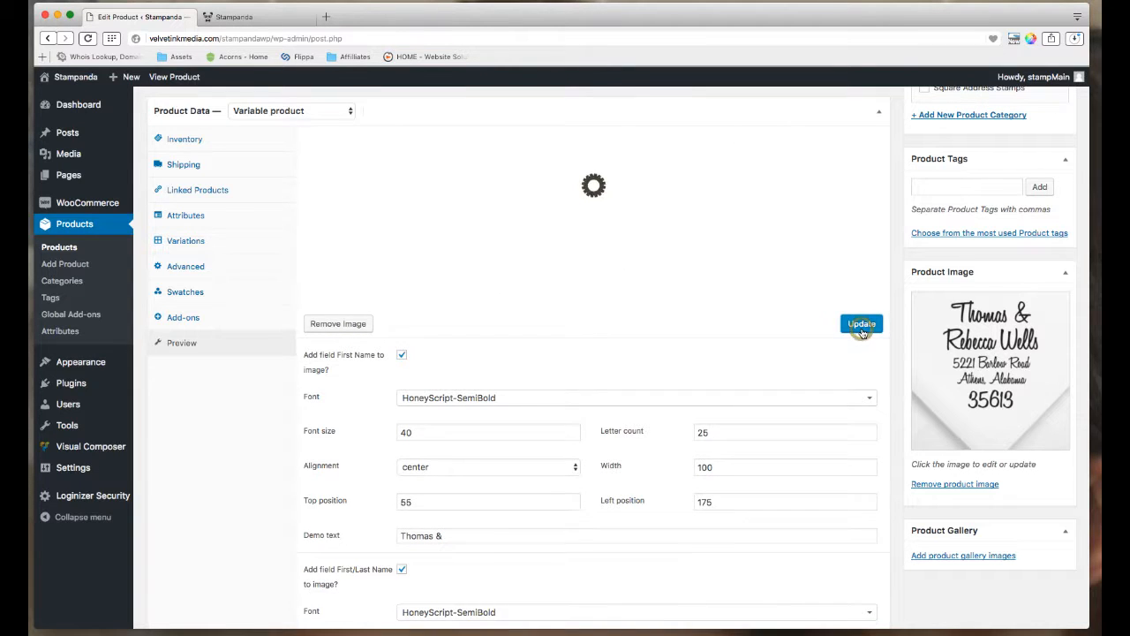
# Try left positions 175 and then 182 for the full-name line, refreshing each time.
pyautogui.scroll(-3, 712, 386)
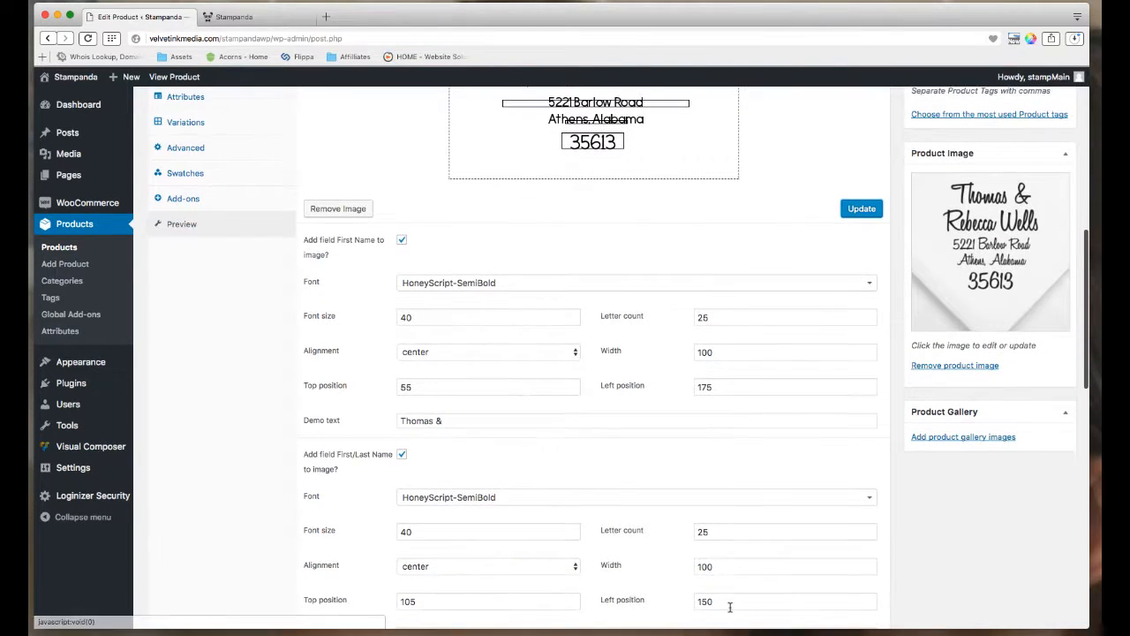
pyautogui.doubleClick(727, 600)
pyautogui.write('175')
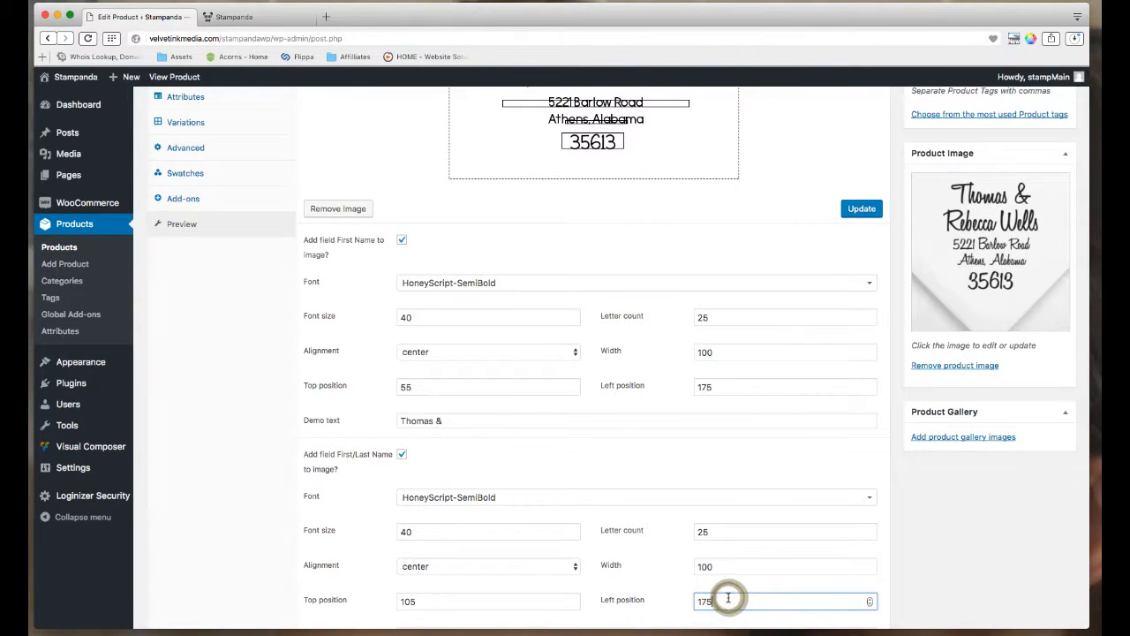
pyautogui.click(847, 210)
pyautogui.scroll(3, 732, 270)
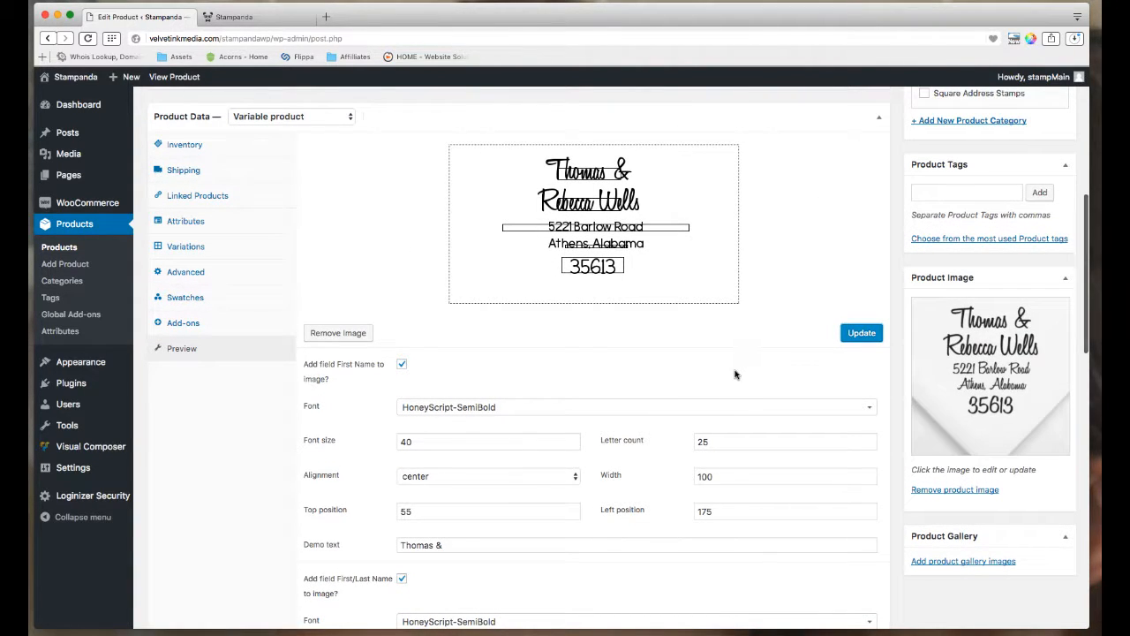
pyautogui.scroll(-3, 736, 371)
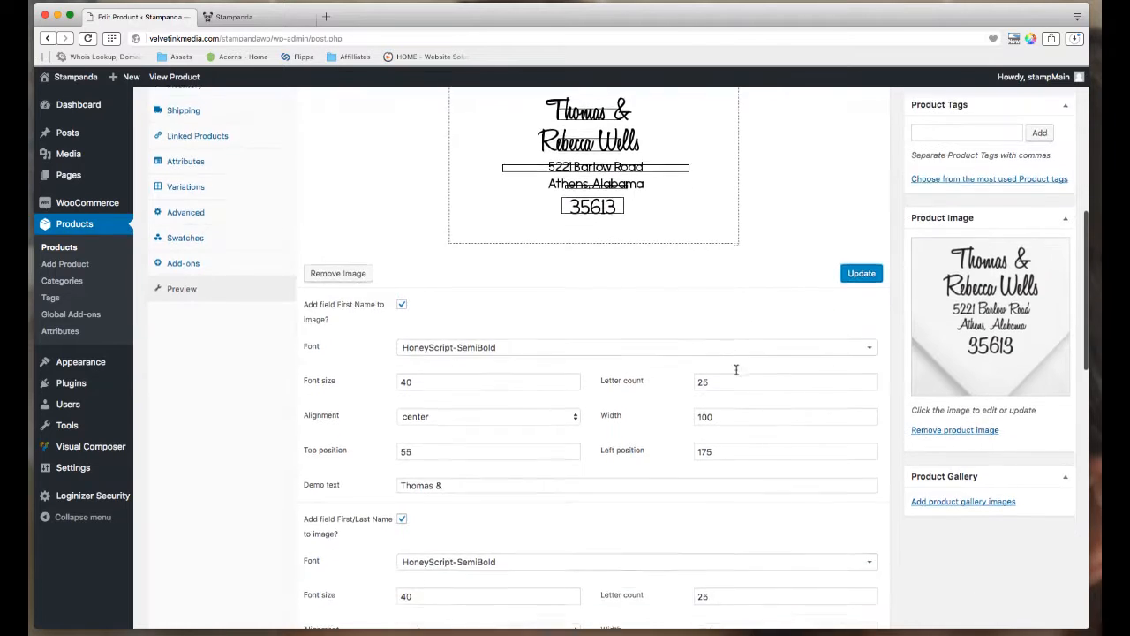
pyautogui.doubleClick(732, 580)
pyautogui.write('182')
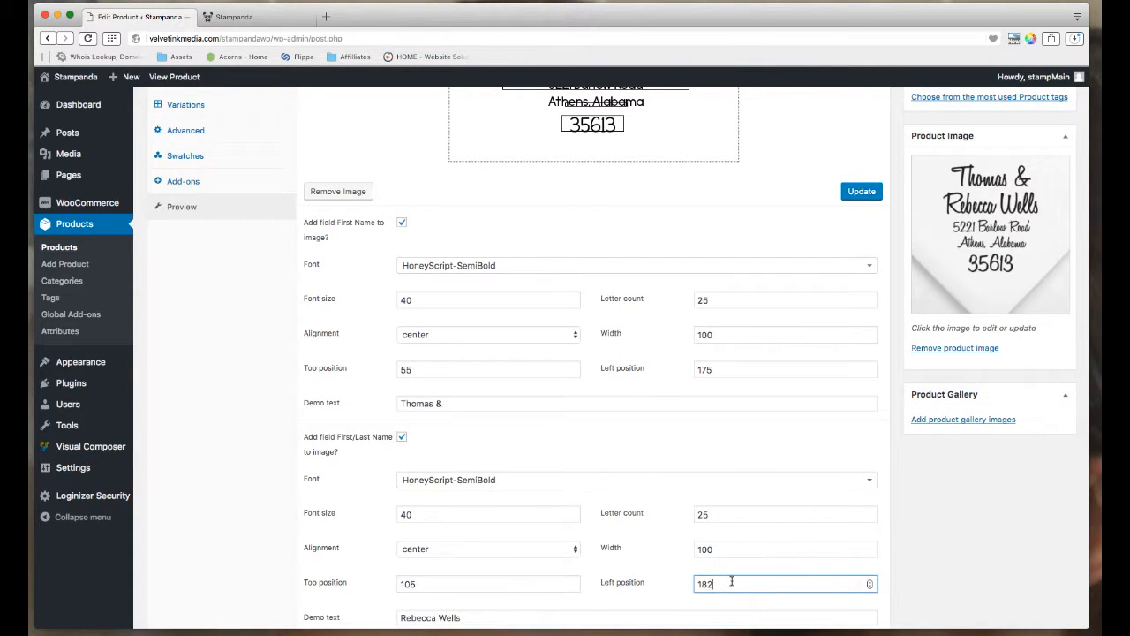
pyautogui.scroll(3, 732, 529)
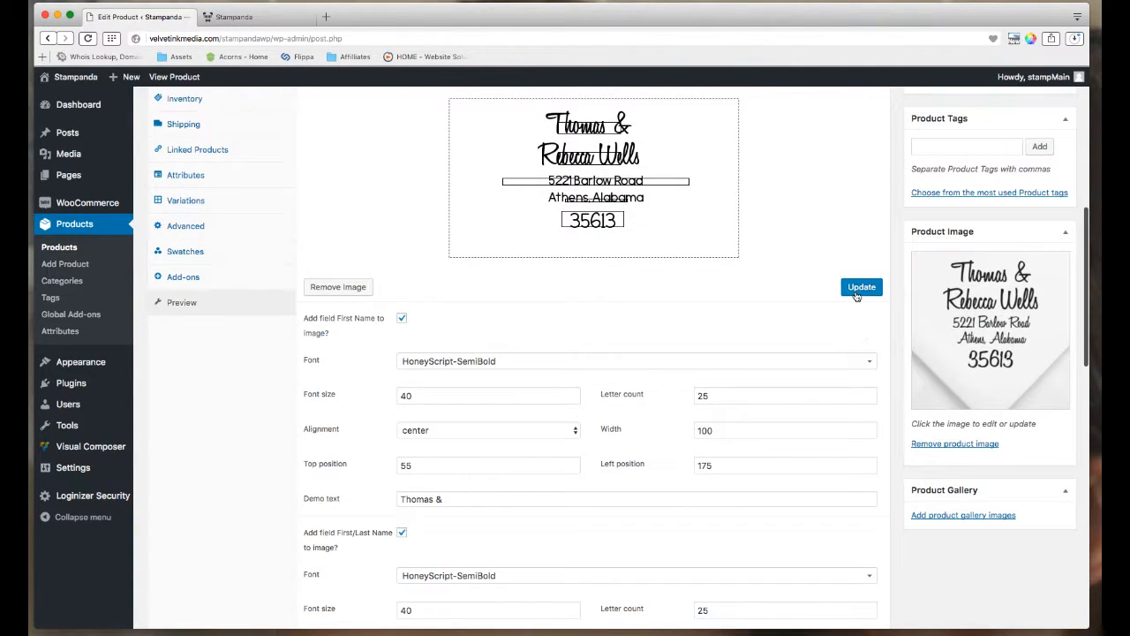
pyautogui.click(861, 355)
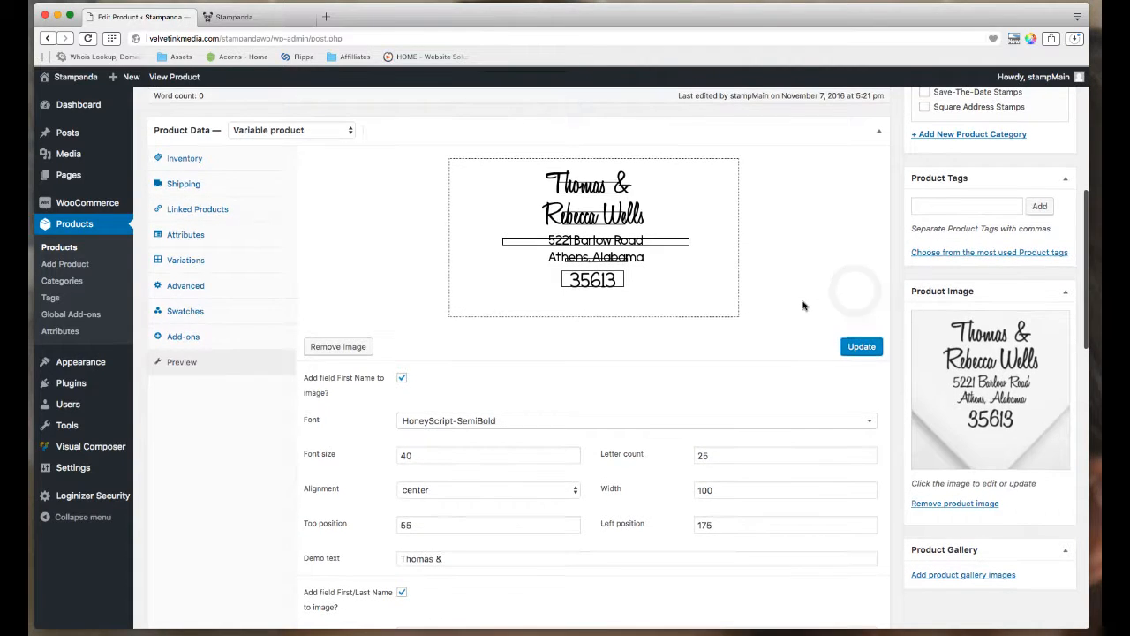
# Settle the full-name line's left position at 180 and refresh the preview.
pyautogui.scroll(-2, 839, 459)
pyautogui.scroll(-3, 845, 467)
pyautogui.click(725, 494)
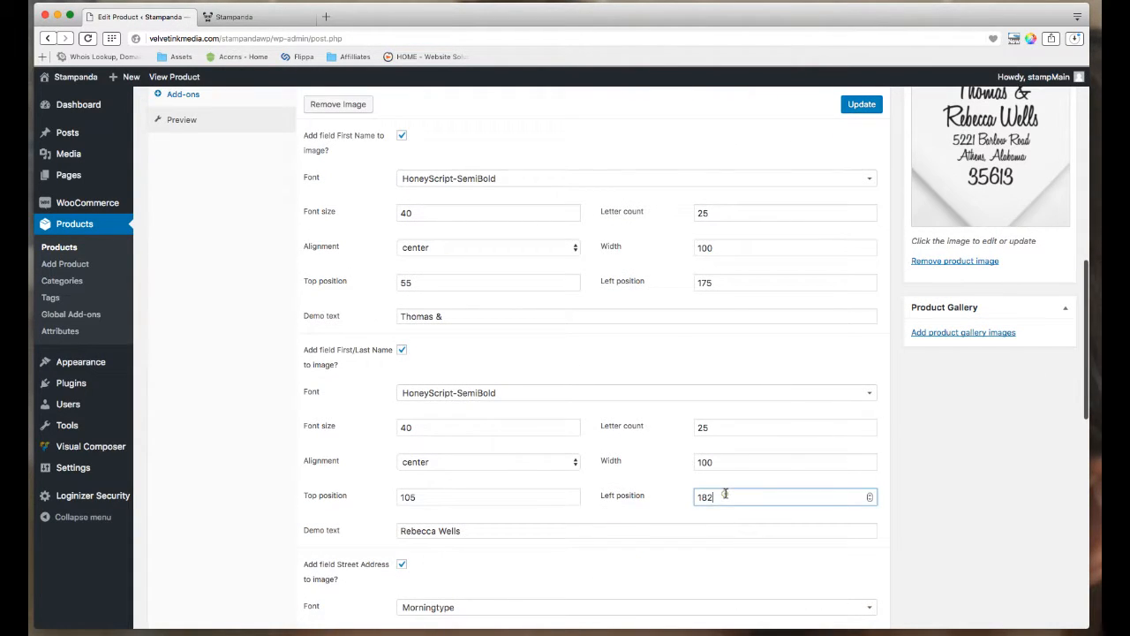
pyautogui.press('BackSpace')
pyautogui.write('0')
pyautogui.scroll(1, 725, 493)
pyautogui.scroll(2, 759, 466)
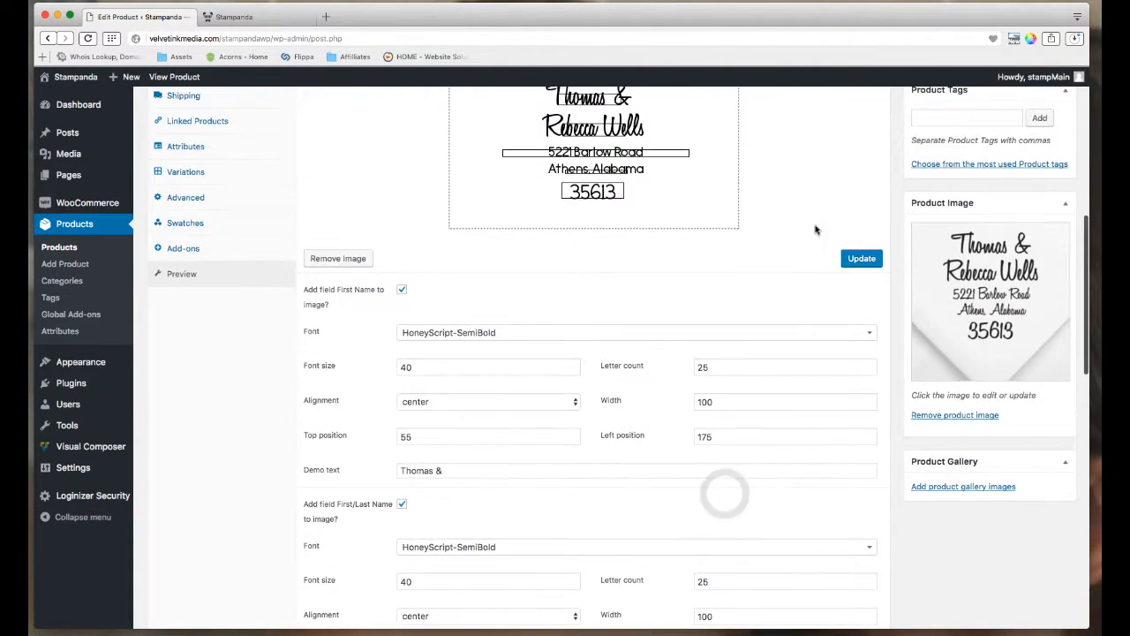
pyautogui.click(860, 255)
pyautogui.scroll(1, 803, 292)
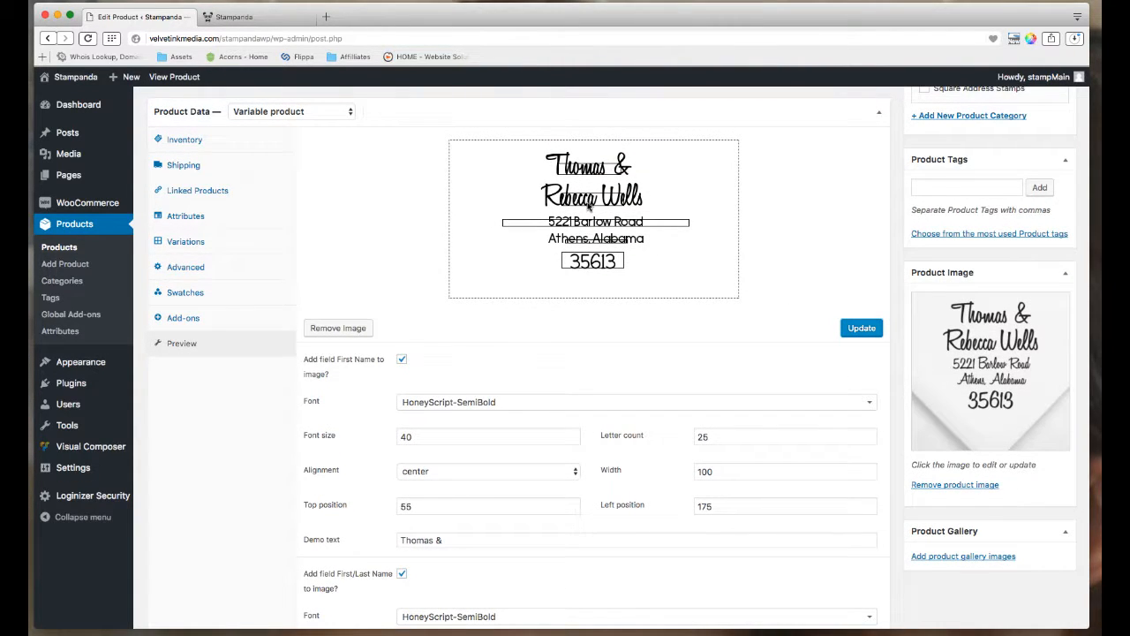
pyautogui.scroll(-1, 585, 214)
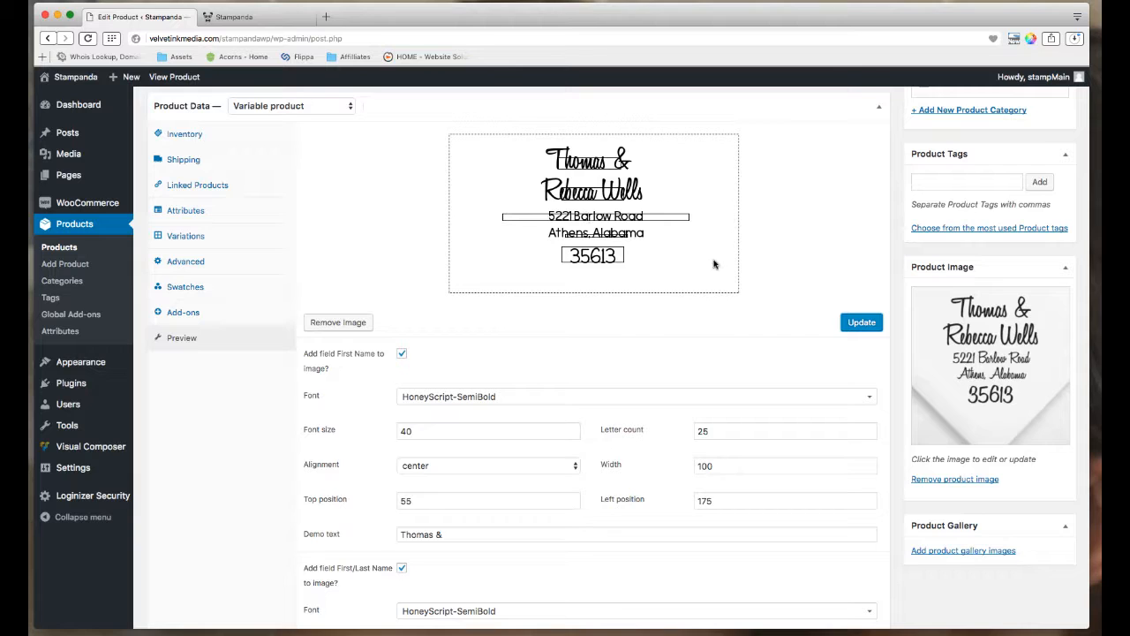
pyautogui.scroll(1, 714, 264)
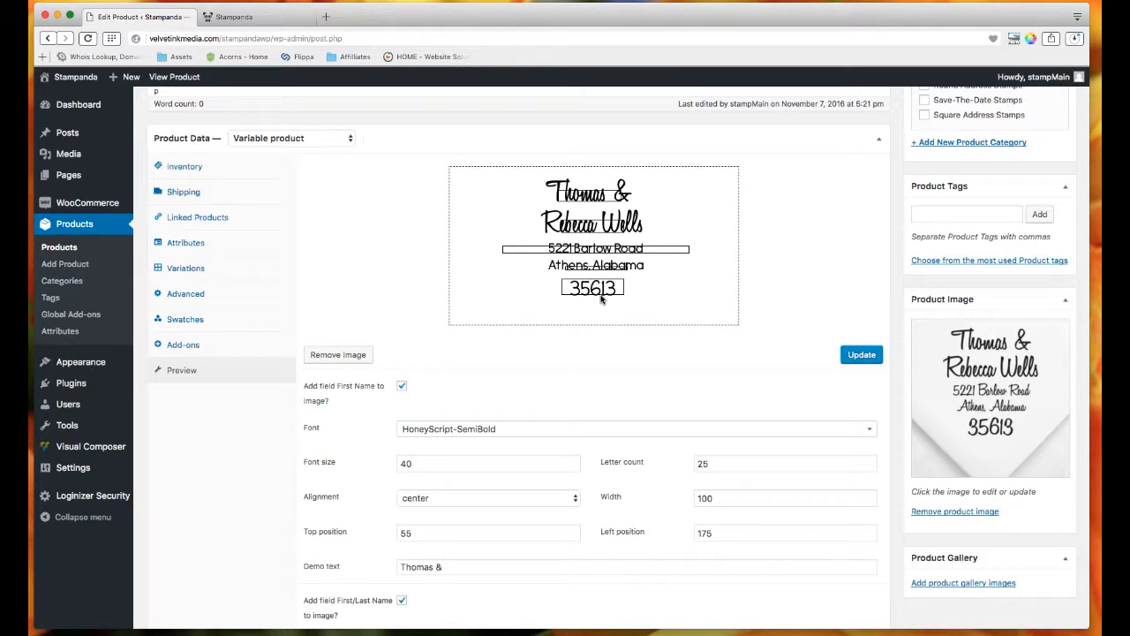
pyautogui.scroll(1, 764, 395)
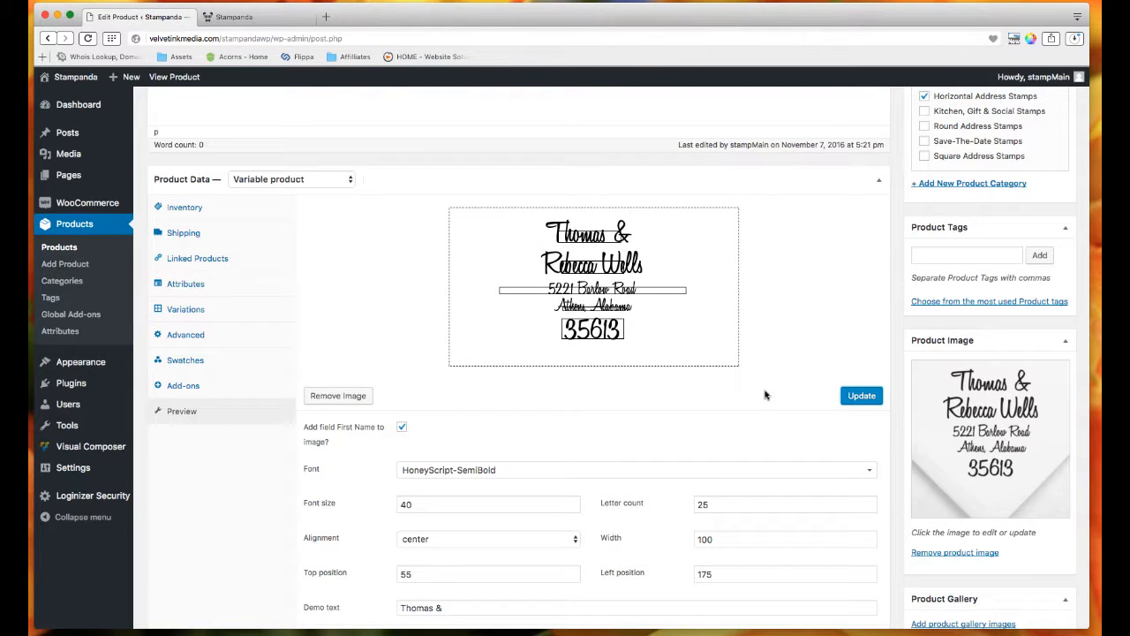
pyautogui.scroll(-3, 494, 444)
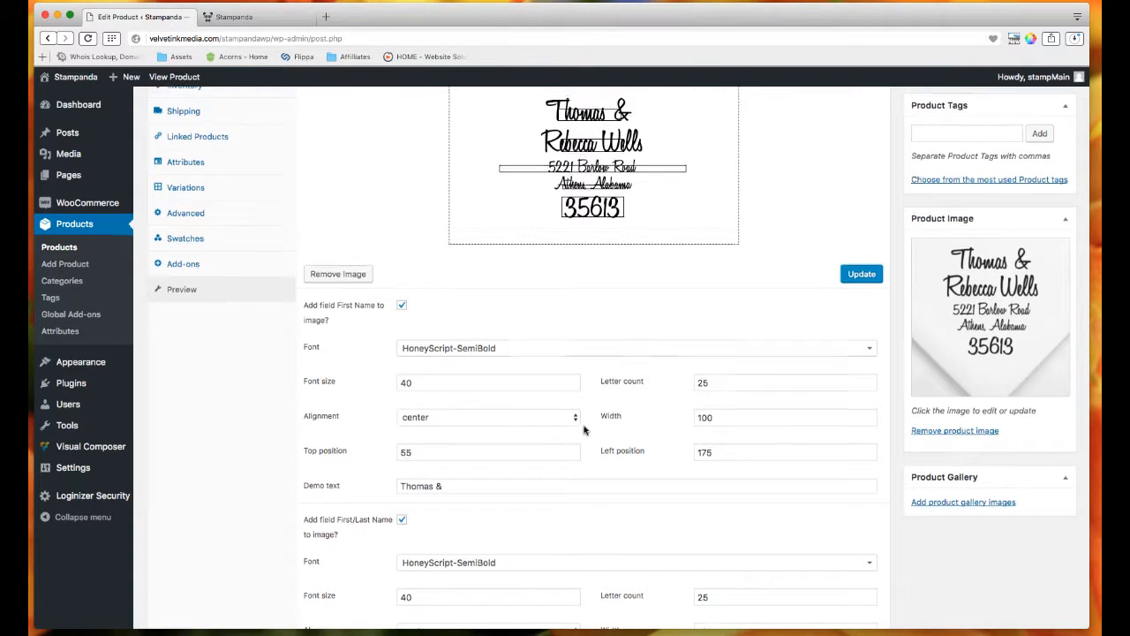
pyautogui.scroll(3, 581, 429)
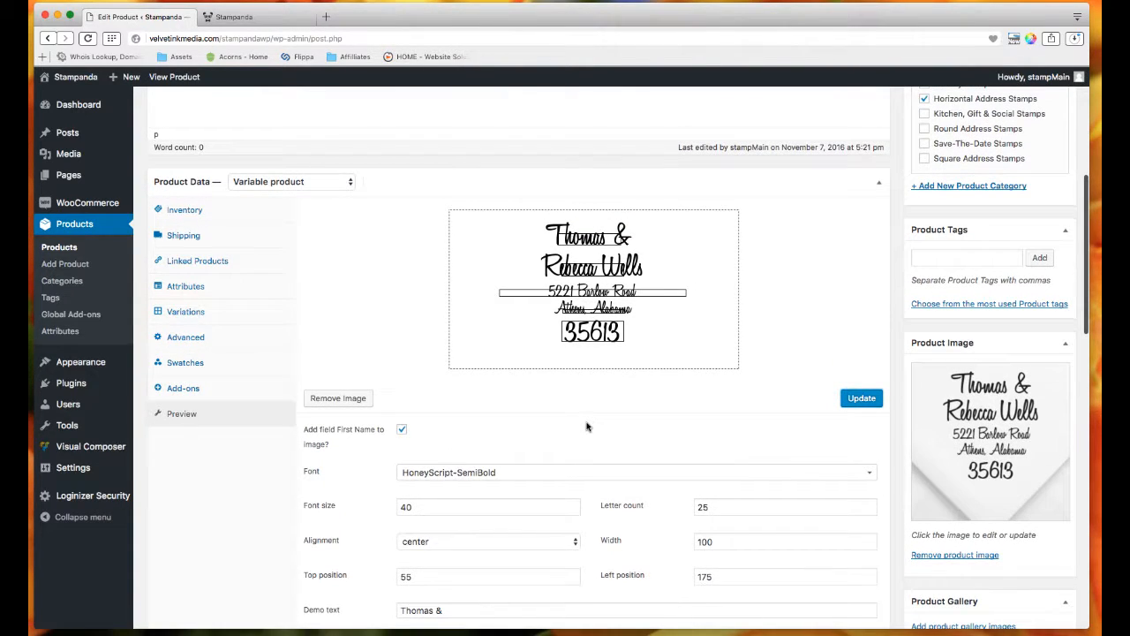
pyautogui.scroll(1, 596, 425)
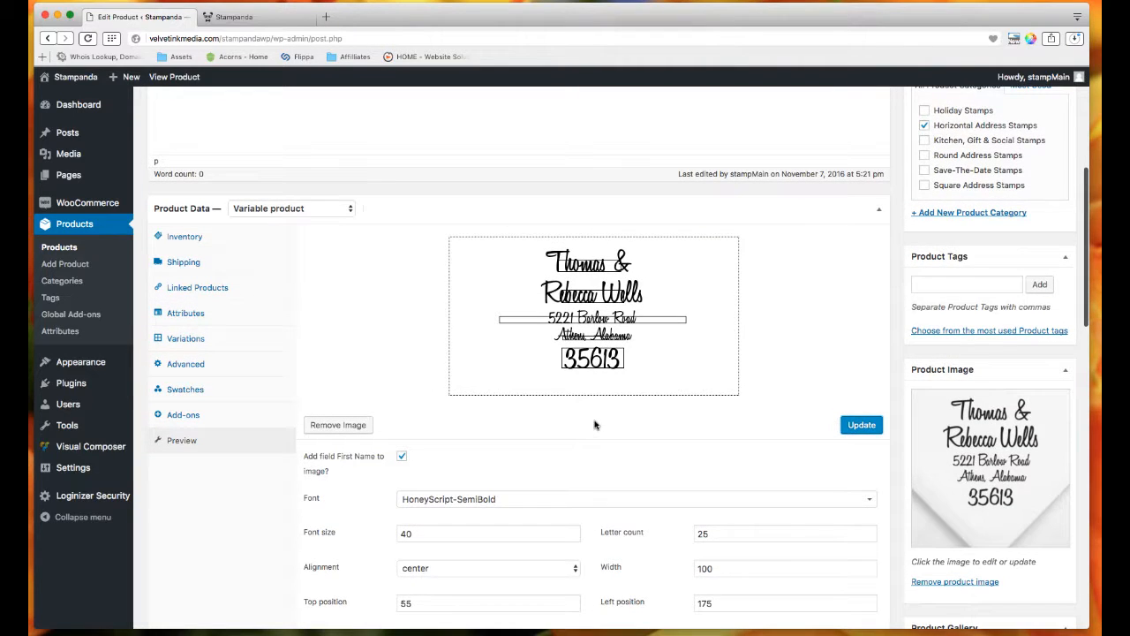
pyautogui.scroll(1, 526, 466)
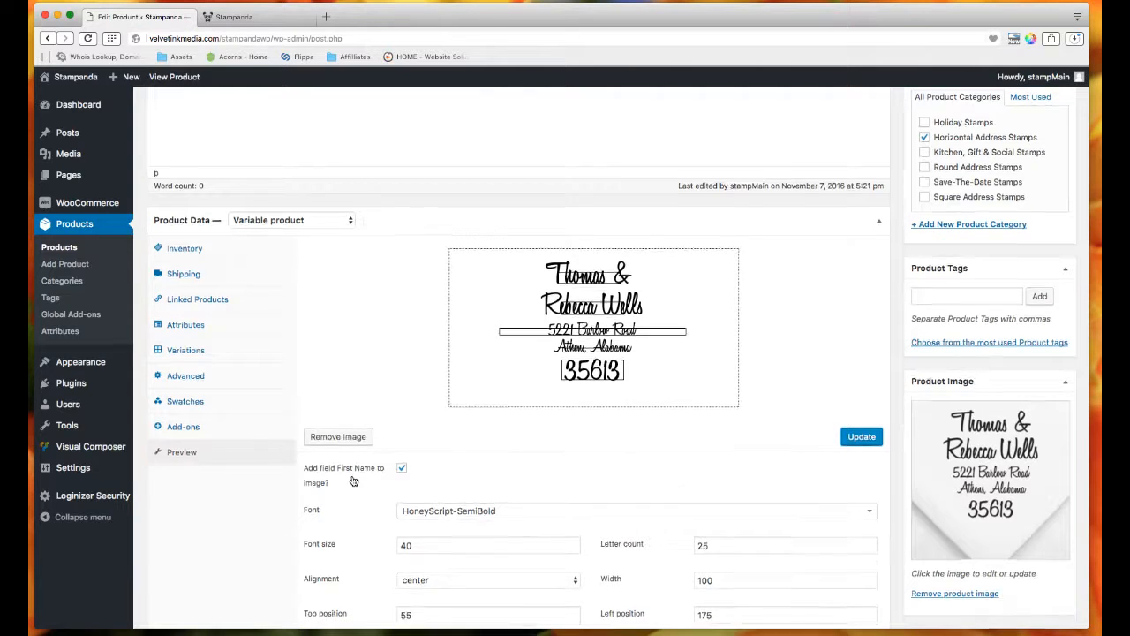
pyautogui.scroll(-1, 358, 475)
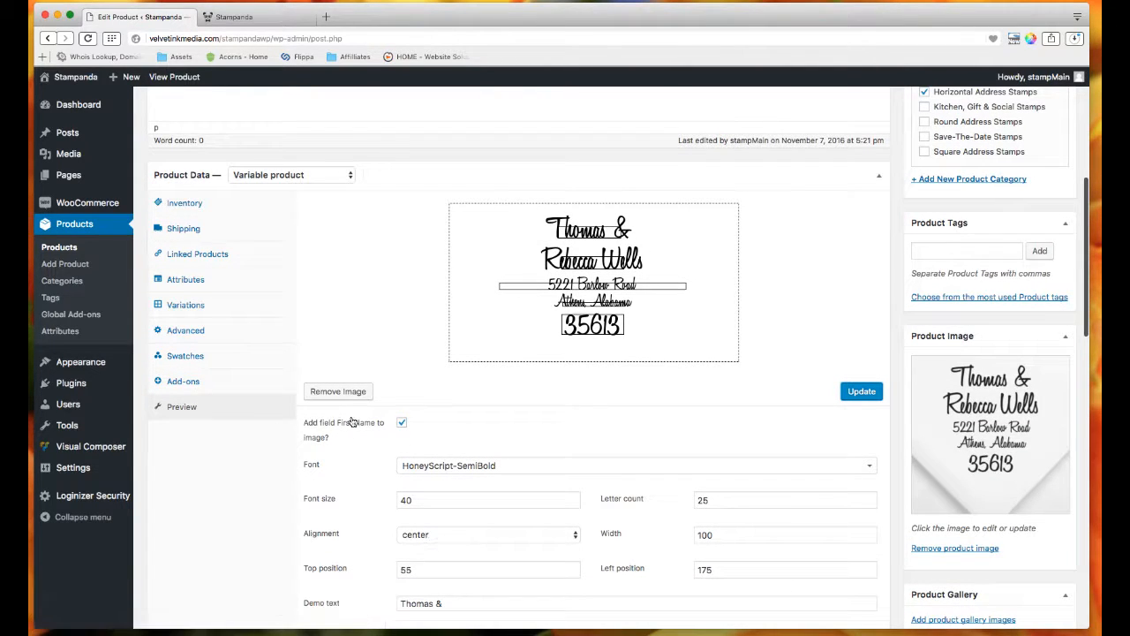
pyautogui.scroll(-1, 335, 426)
pyautogui.scroll(-1, 335, 426)
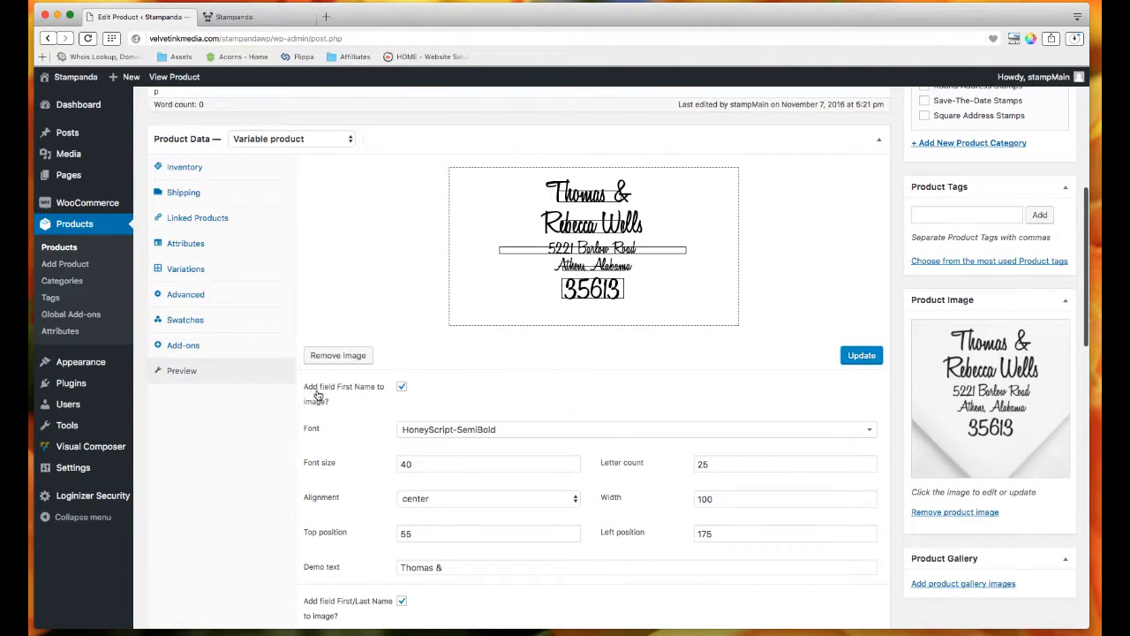
pyautogui.scroll(-4, 329, 402)
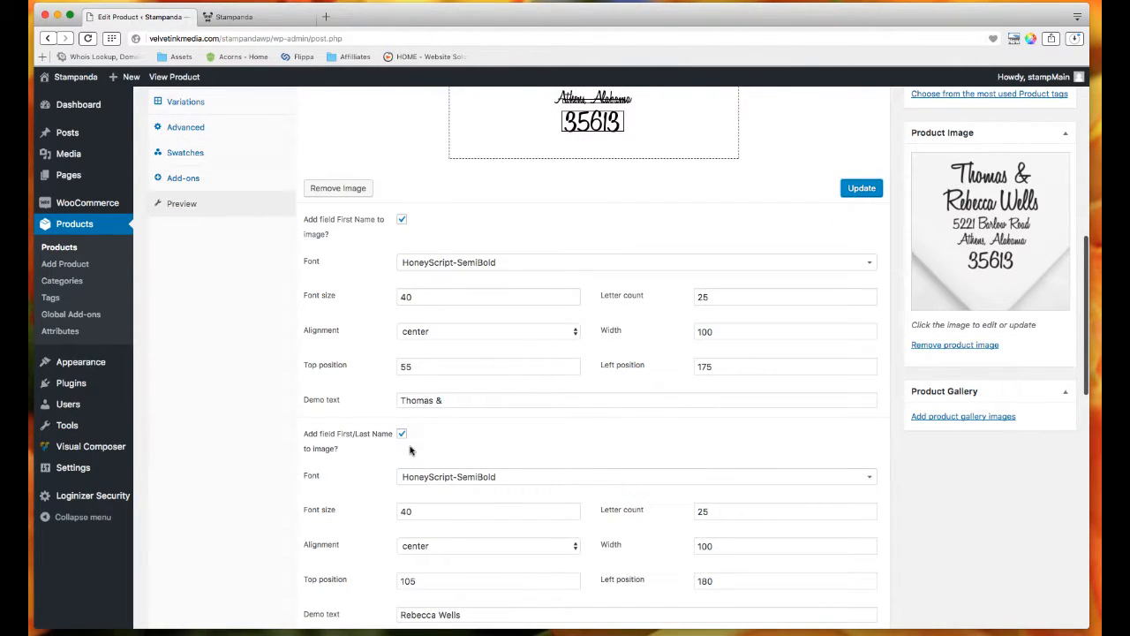
pyautogui.scroll(4, 410, 450)
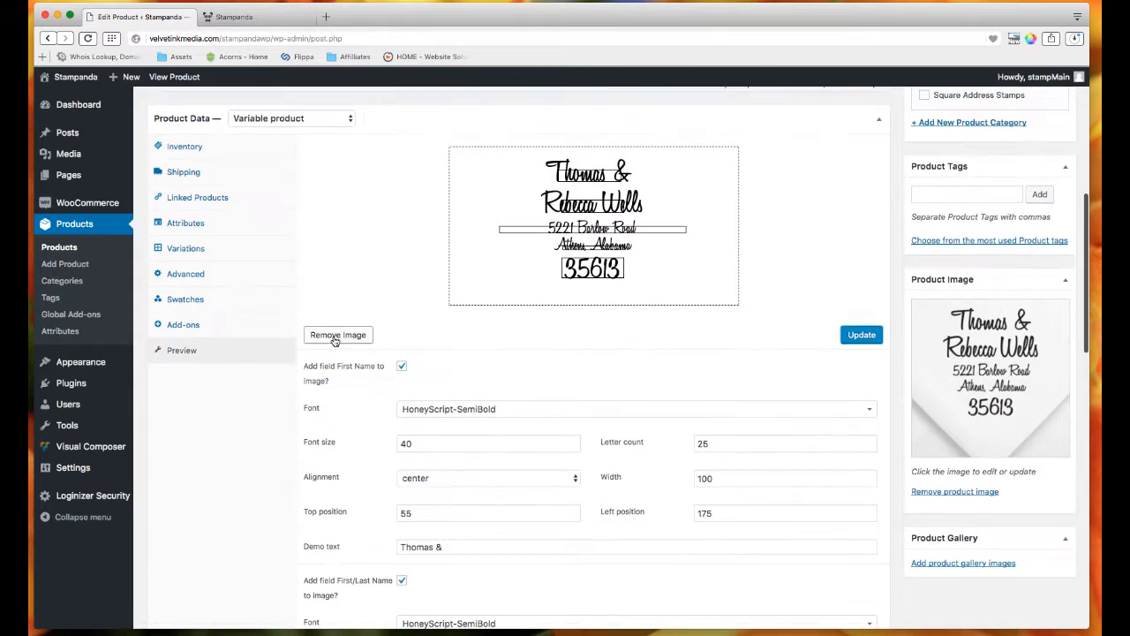
pyautogui.scroll(3, 424, 391)
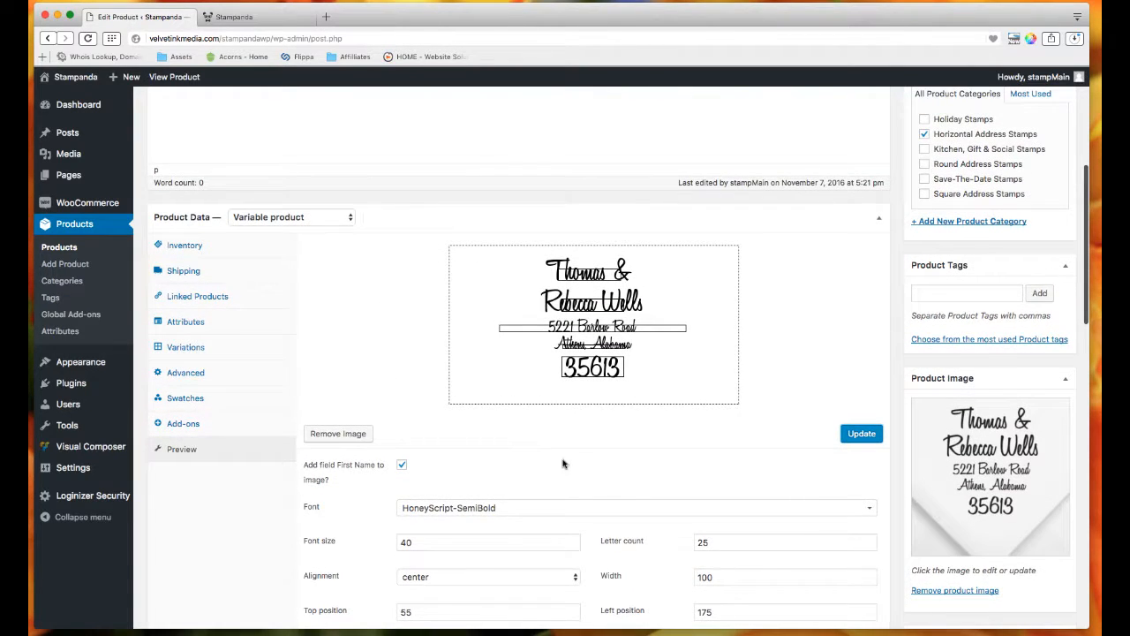
pyautogui.scroll(-5, 640, 381)
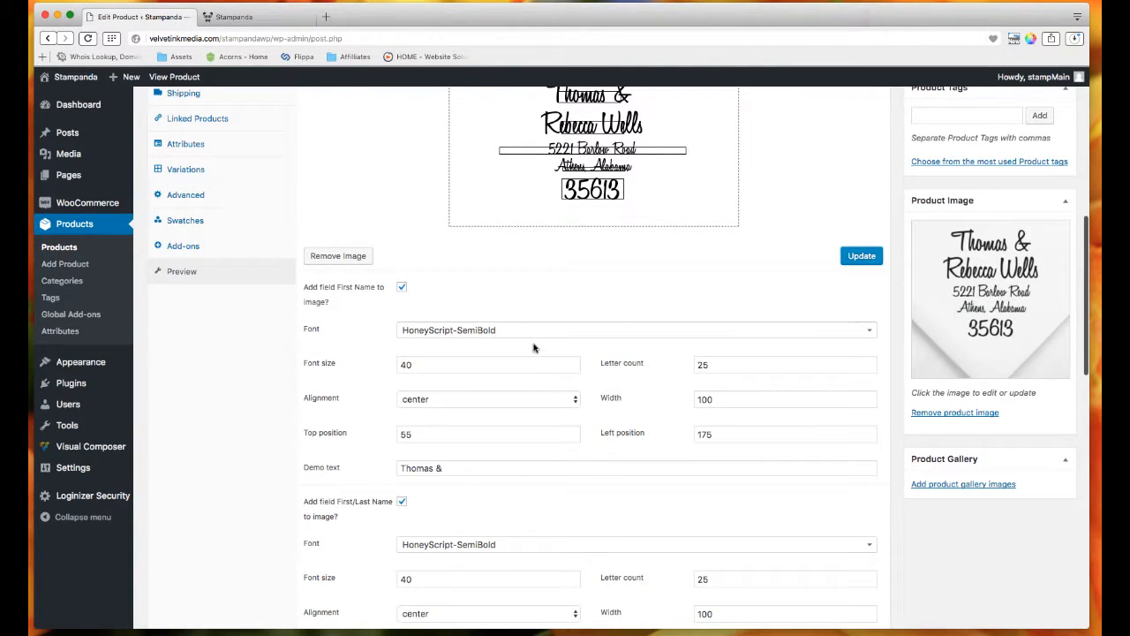
pyautogui.scroll(2, 491, 304)
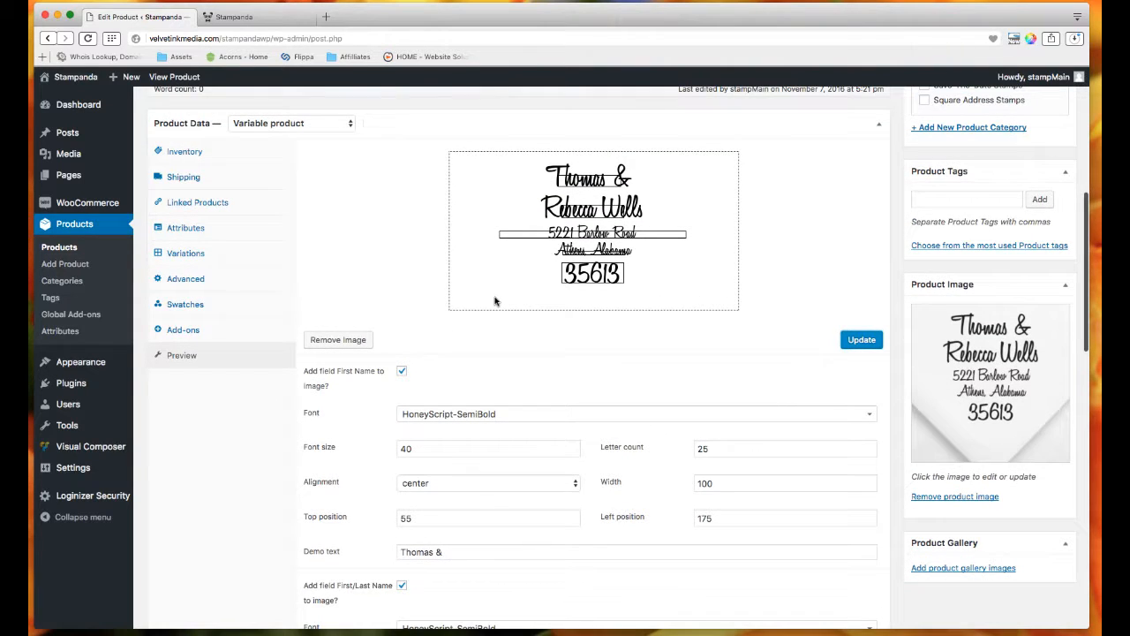
pyautogui.scroll(1, 312, 294)
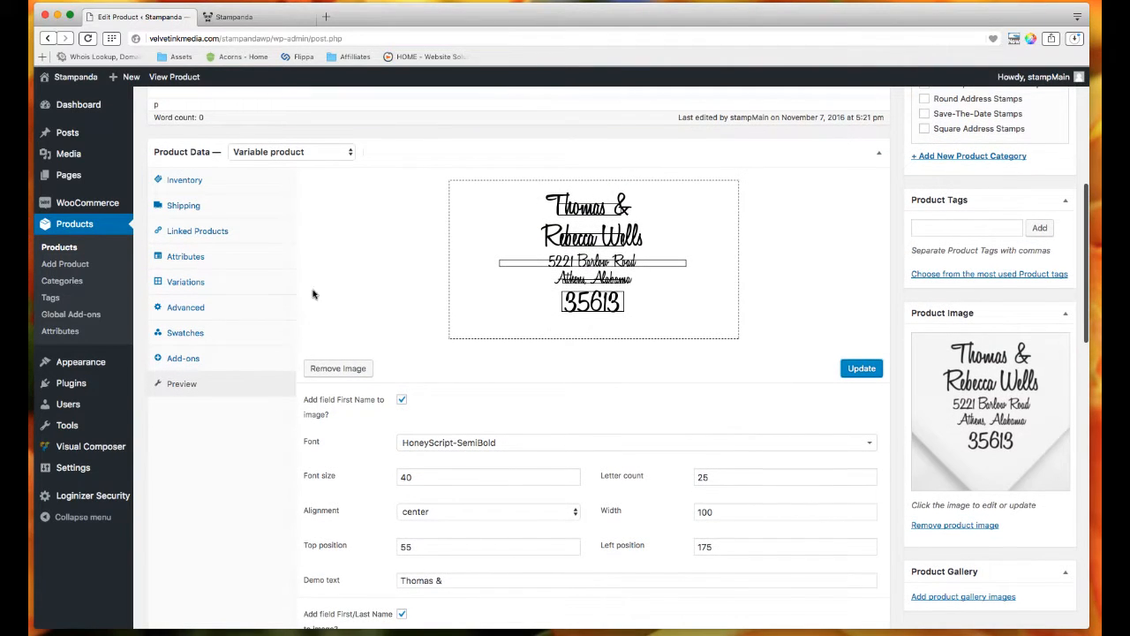
pyautogui.click(238, 358)
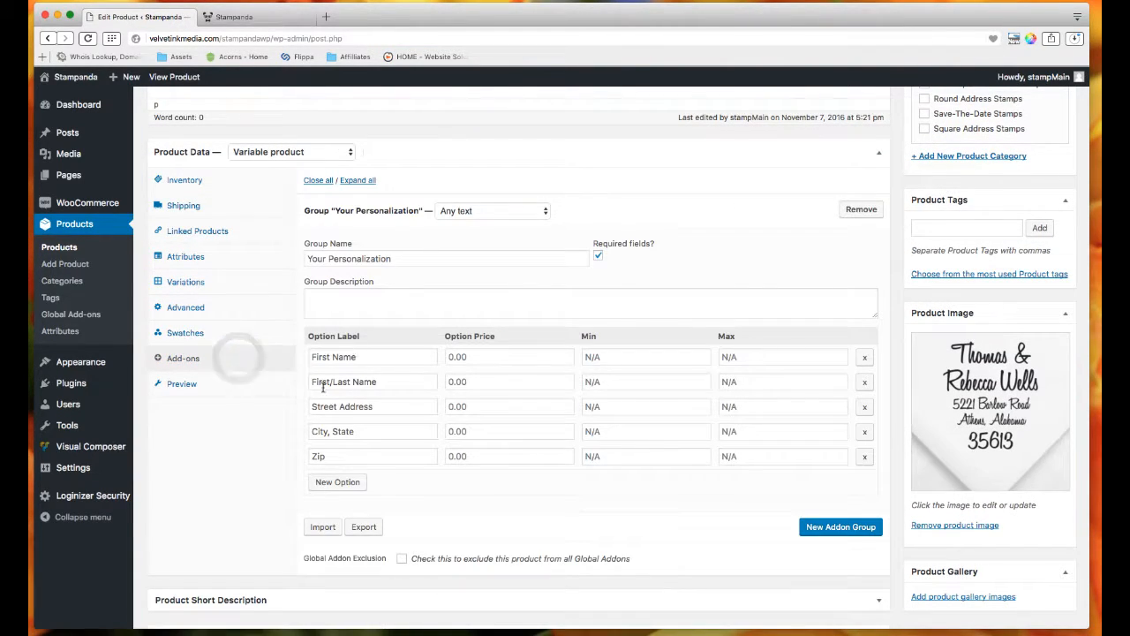
pyautogui.scroll(1, 549, 507)
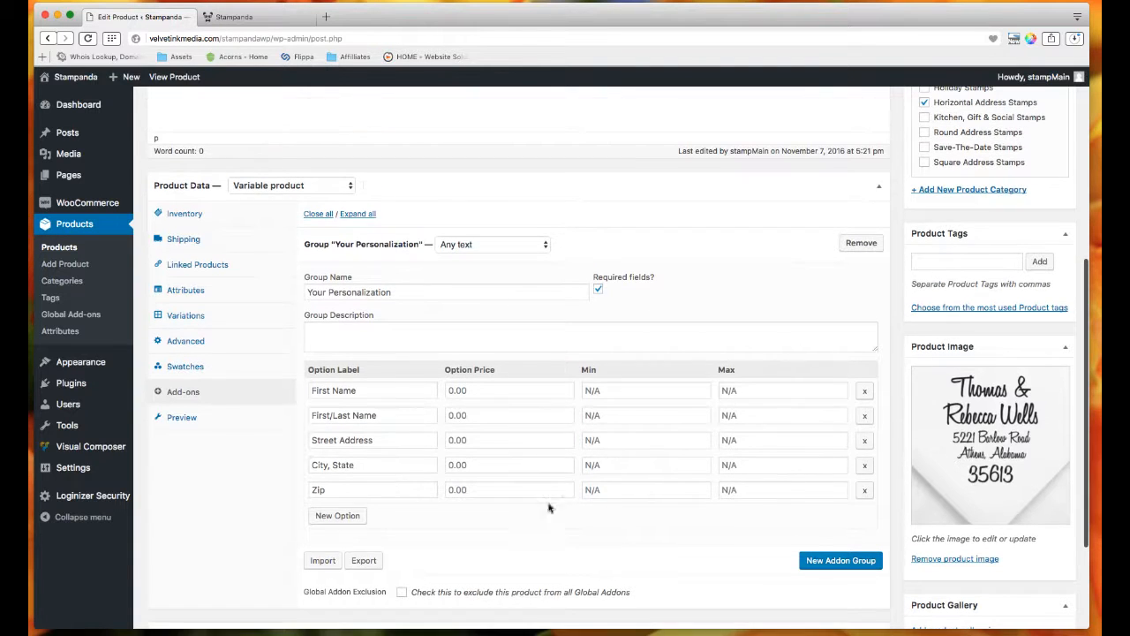
pyautogui.click(202, 421)
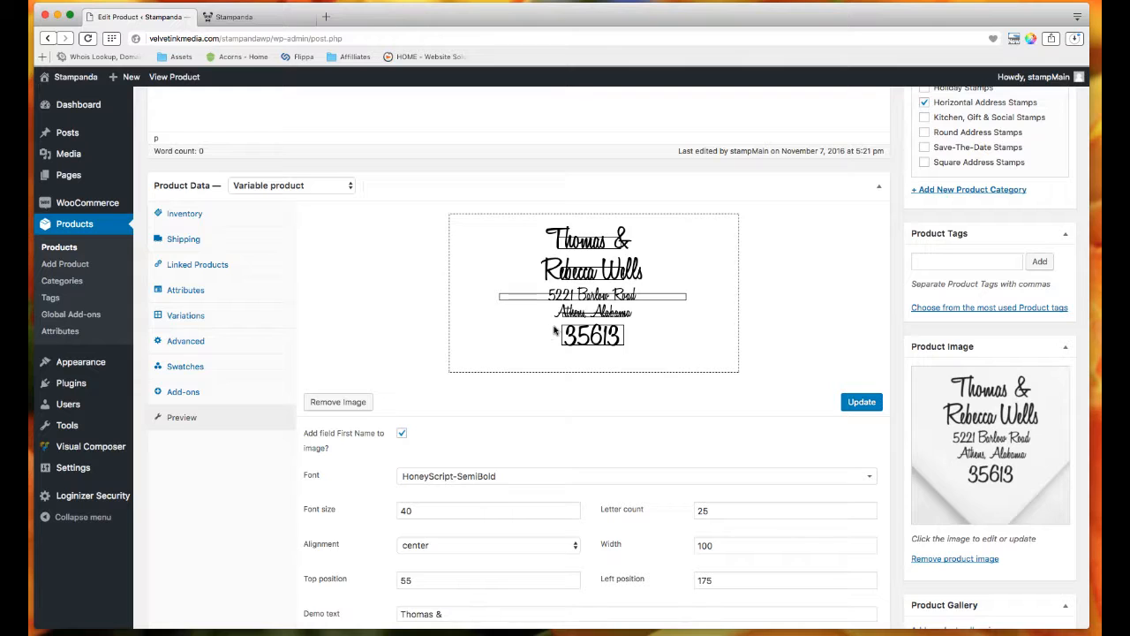
pyautogui.scroll(-1, 551, 336)
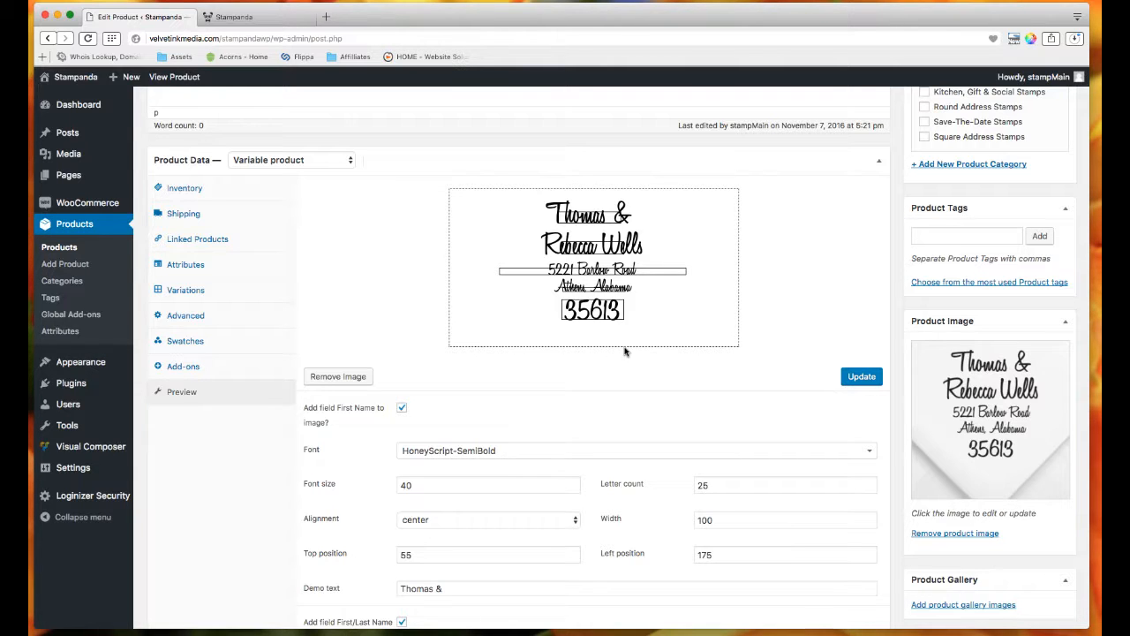
pyautogui.scroll(-2, 628, 358)
pyautogui.scroll(12, 628, 354)
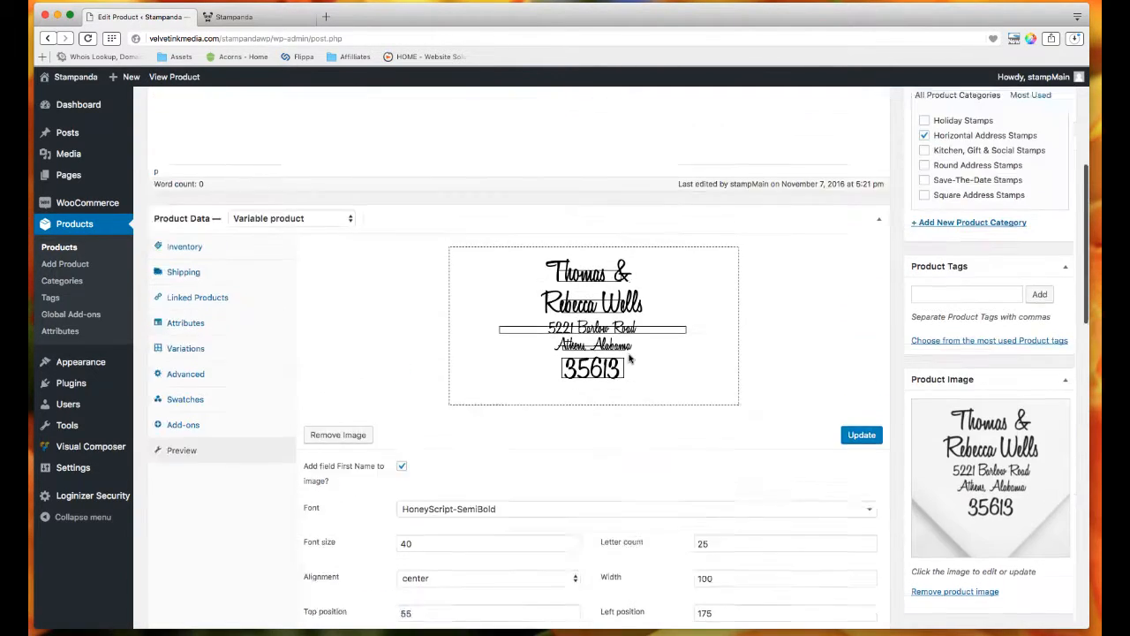
pyautogui.scroll(3, 629, 354)
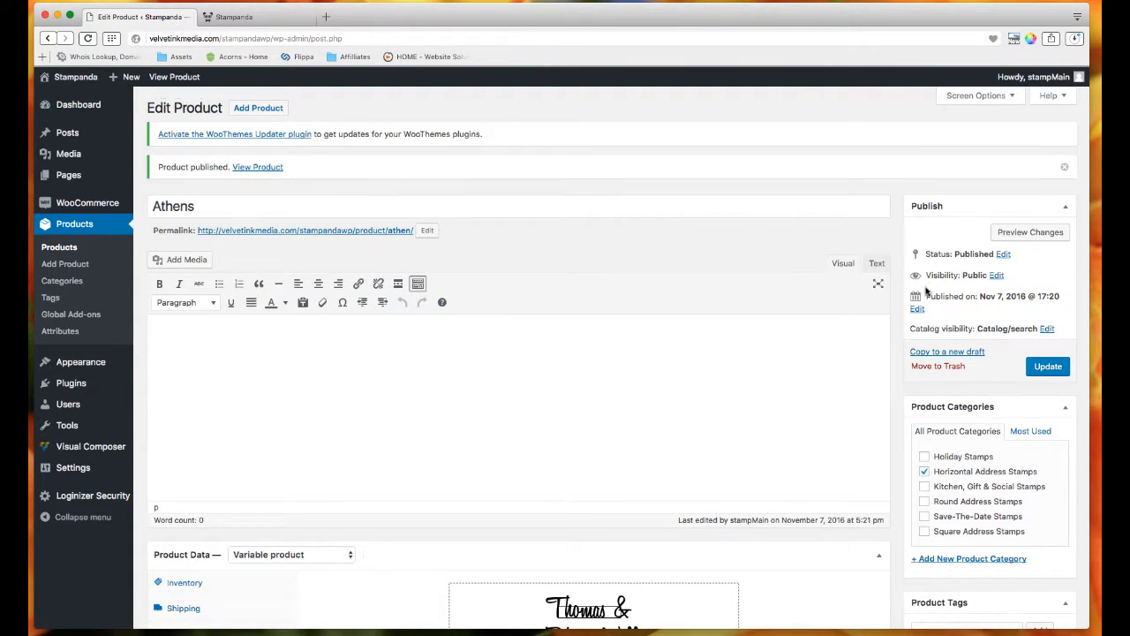
# Save the Athens product (SKU DZA110) so it reports as updated.
pyautogui.scroll(-10, 797, 279)
pyautogui.scroll(7, 796, 276)
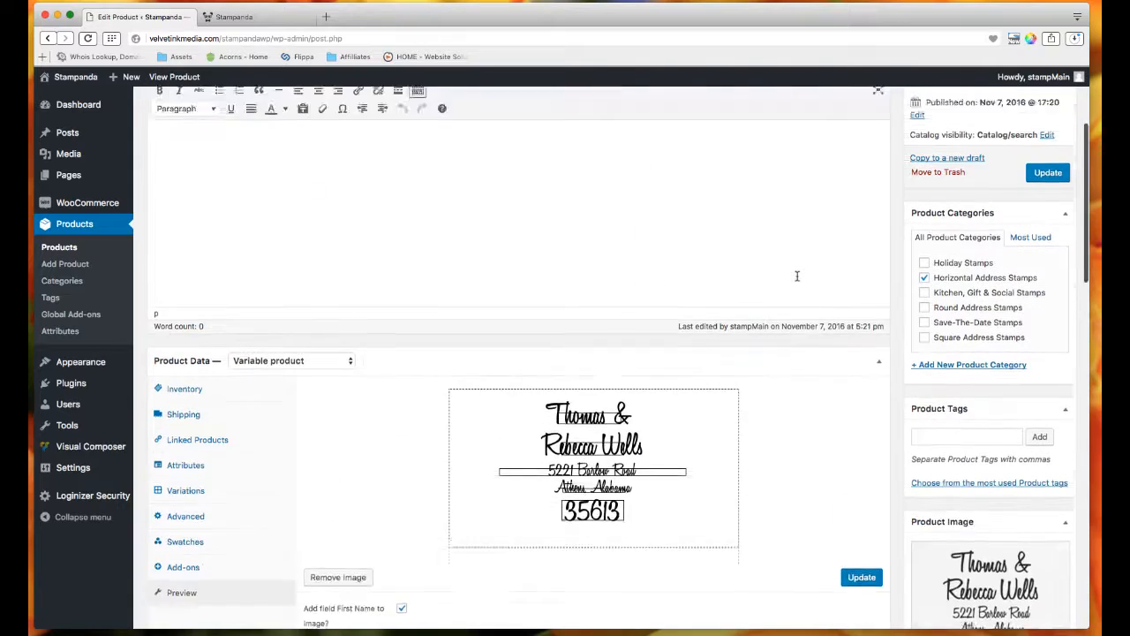
pyautogui.scroll(4, 797, 276)
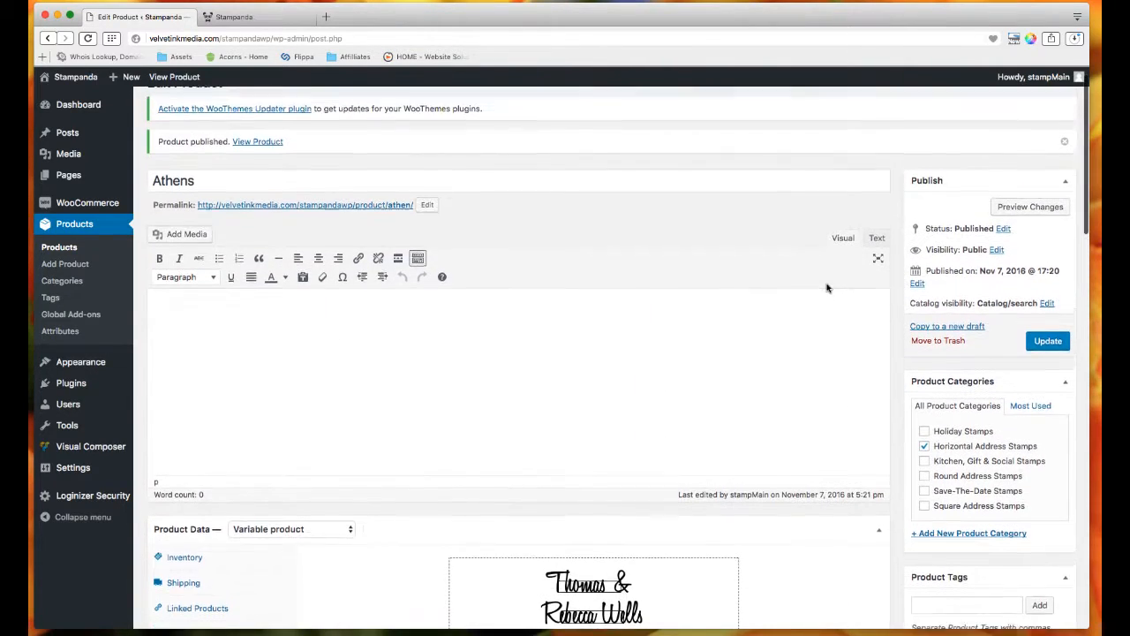
pyautogui.scroll(1, 827, 288)
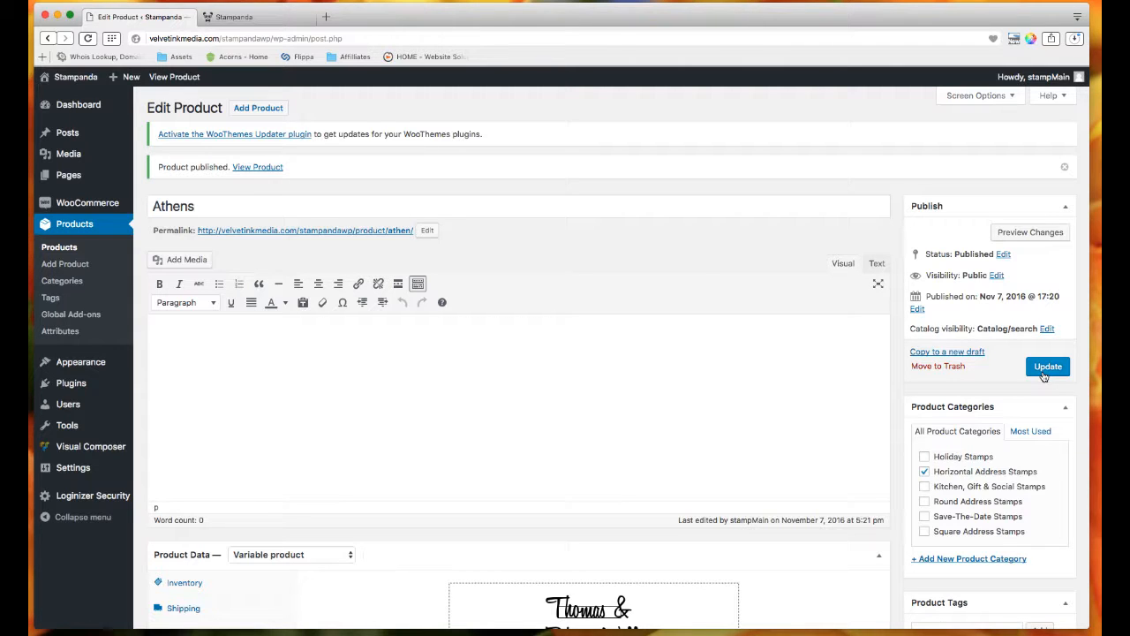
pyautogui.click(1045, 369)
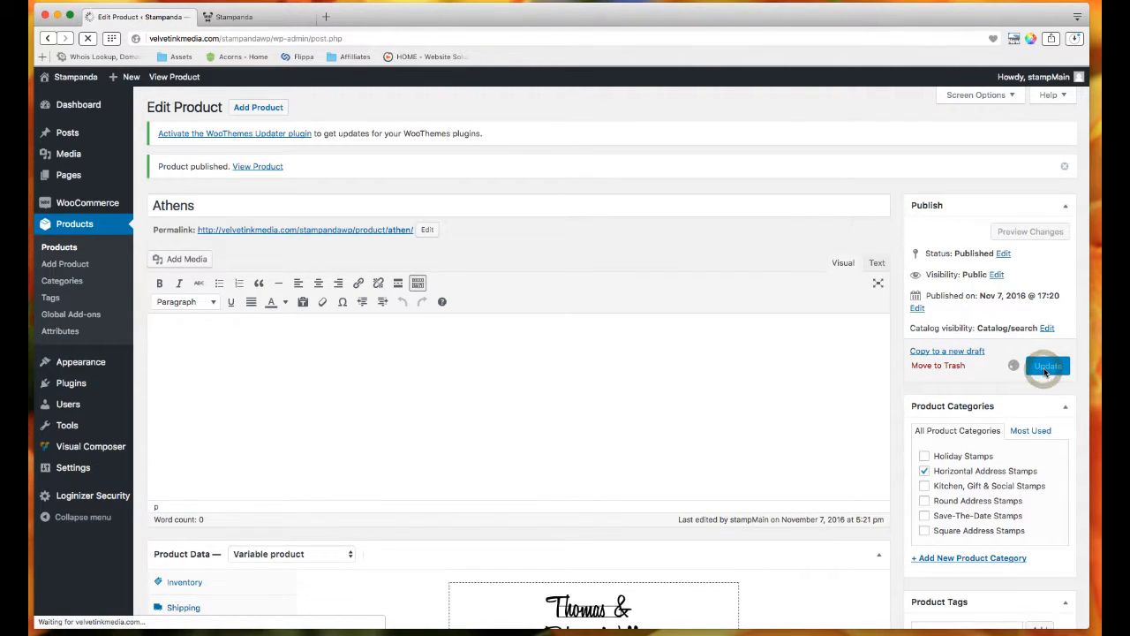
pyautogui.scroll(-2, 868, 376)
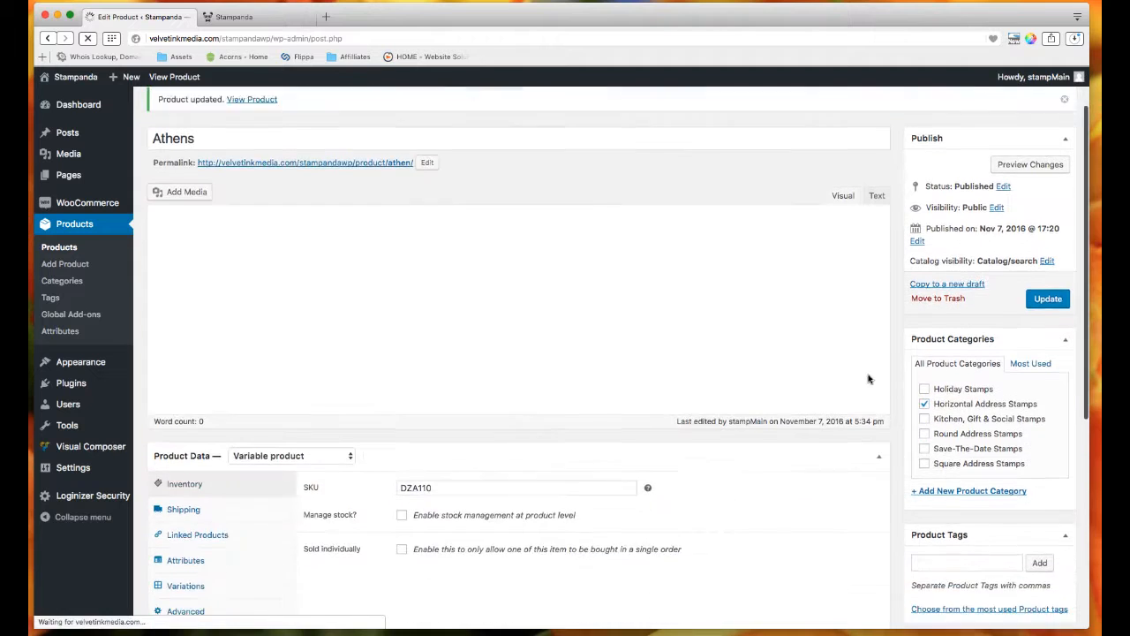
# Expand the Athens short description editor, then switch to the Stampanda storefront product listing.
pyautogui.scroll(-5, 746, 346)
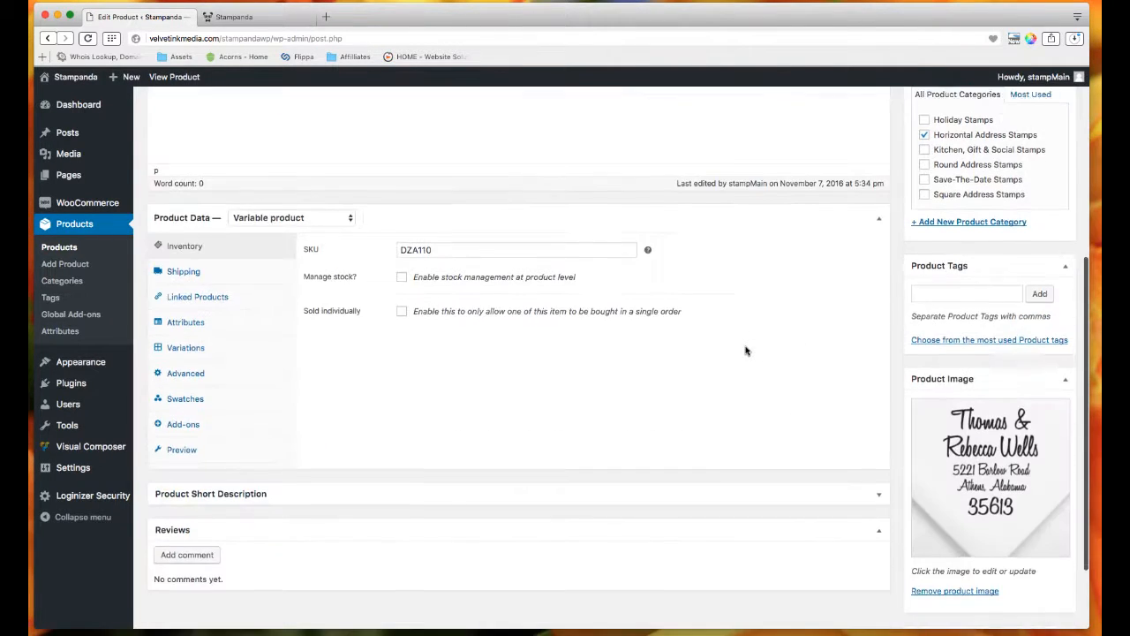
pyautogui.scroll(1, 746, 349)
pyautogui.scroll(-2, 744, 350)
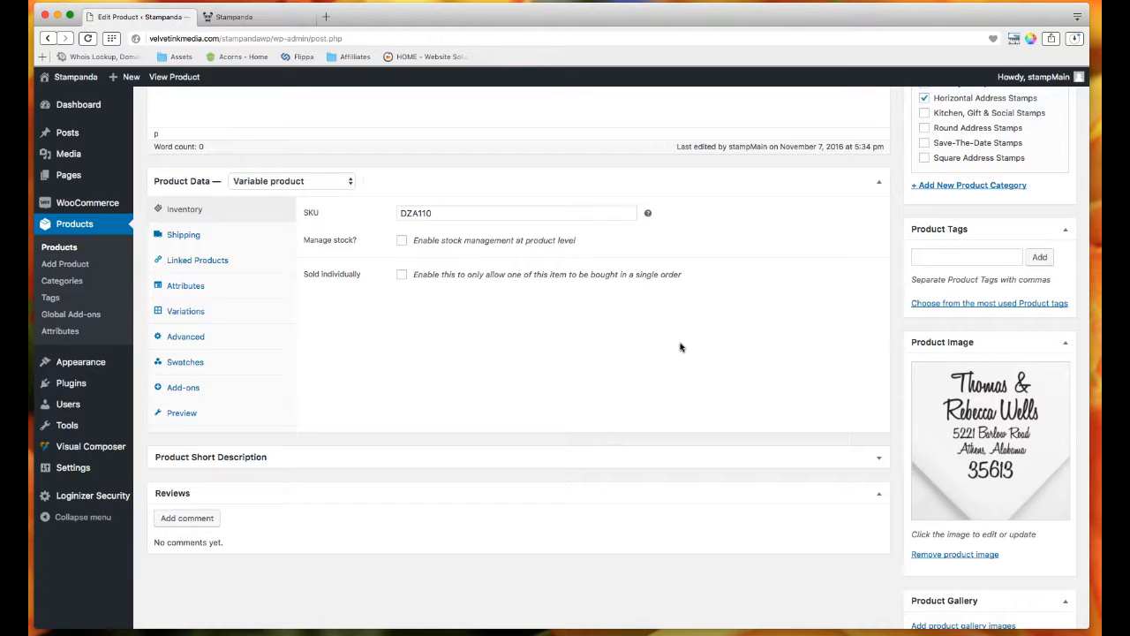
pyautogui.click(879, 461)
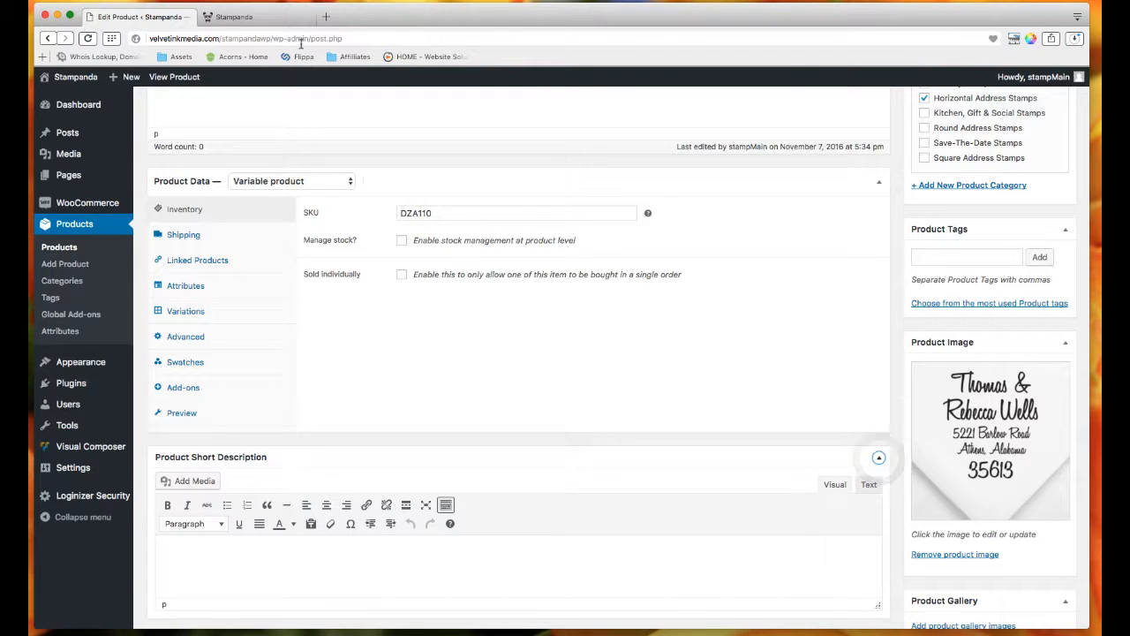
pyautogui.click(280, 19)
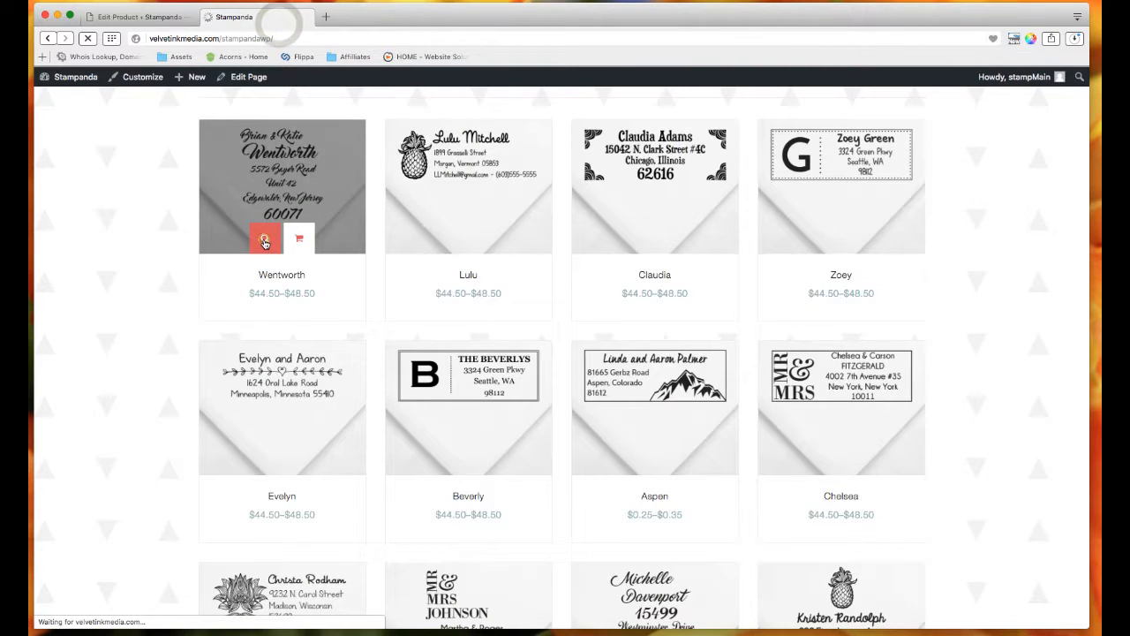
# Look over Wentworth's storefront product page, then open Wentworth in the admin editor.
pyautogui.click(264, 240)
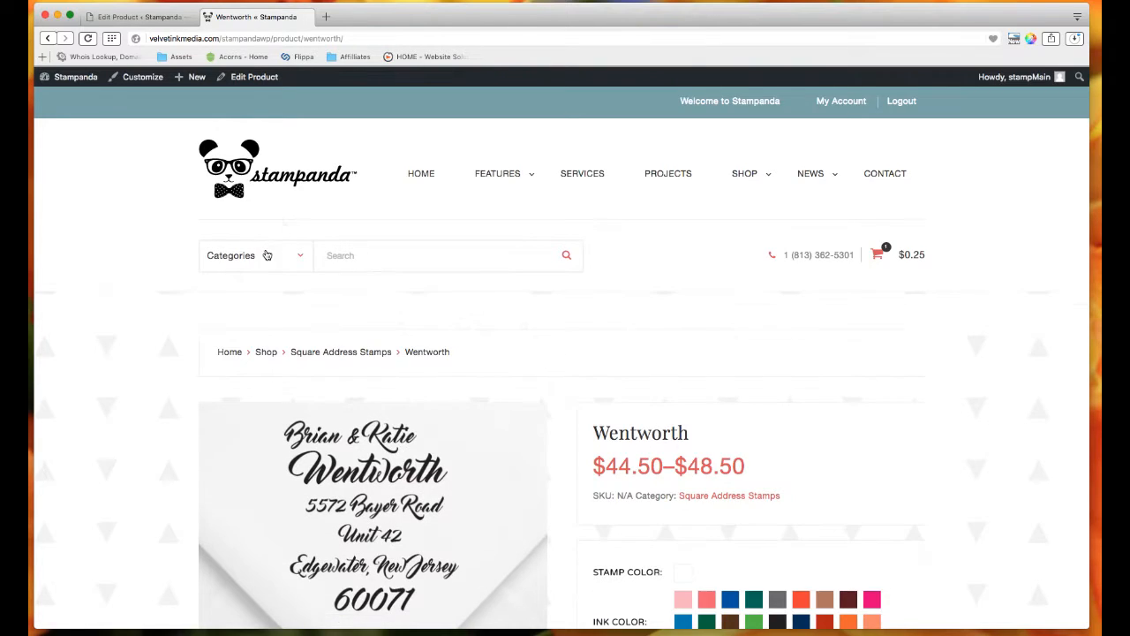
pyautogui.scroll(-4, 456, 292)
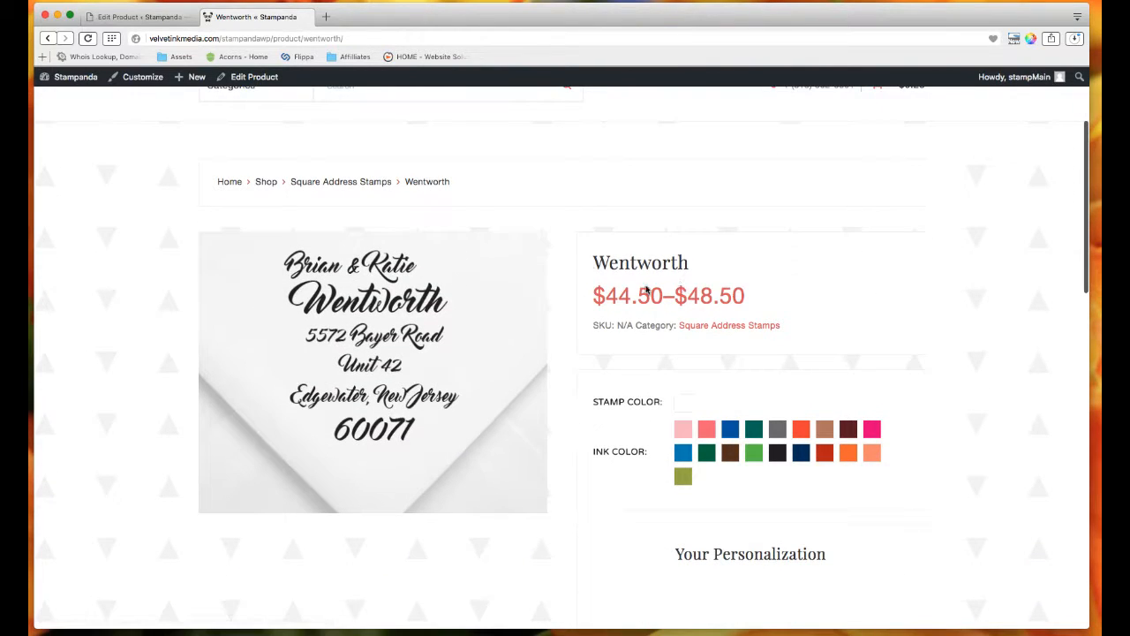
pyautogui.scroll(4, 485, 270)
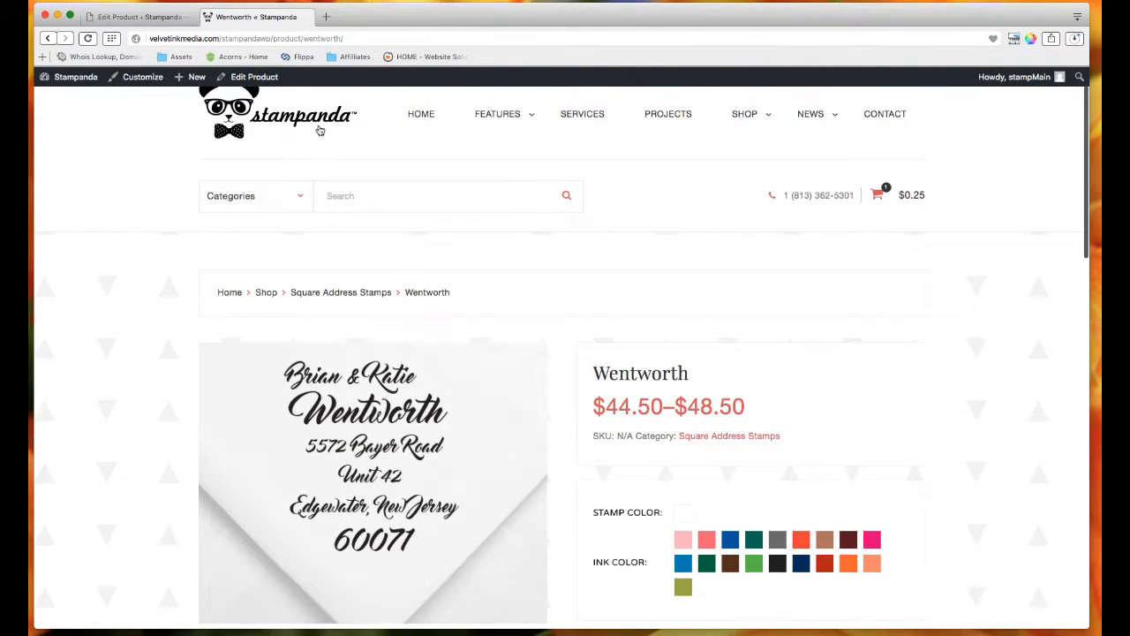
pyautogui.click(261, 81)
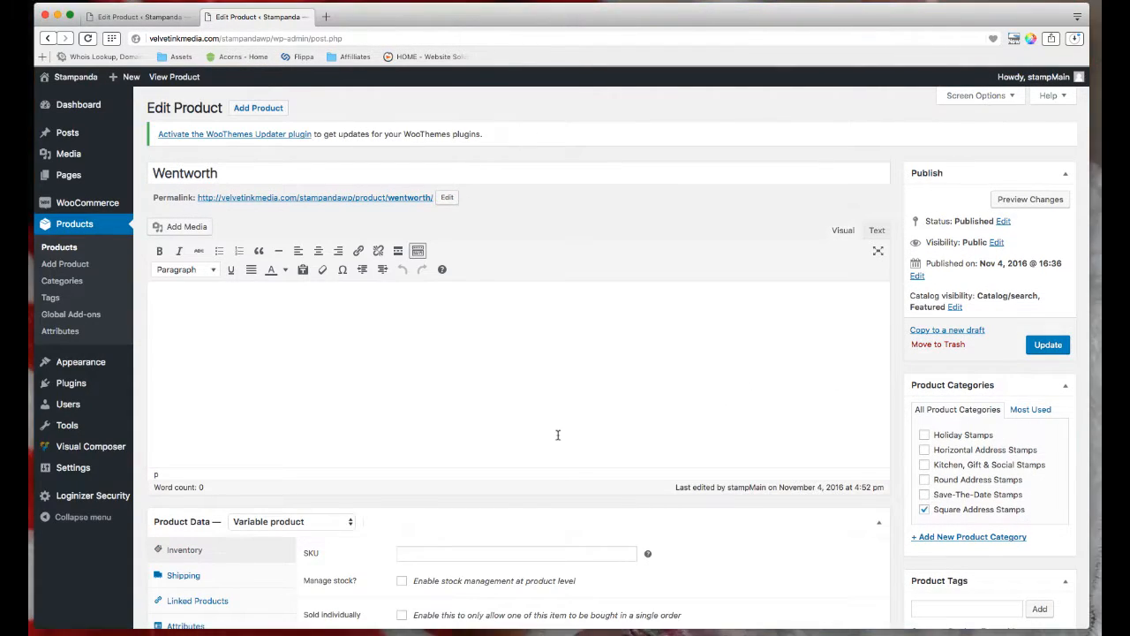
# Paste the lorem ipsum paragraph as Wentworth's short description and save the product.
pyautogui.scroll(-5, 595, 292)
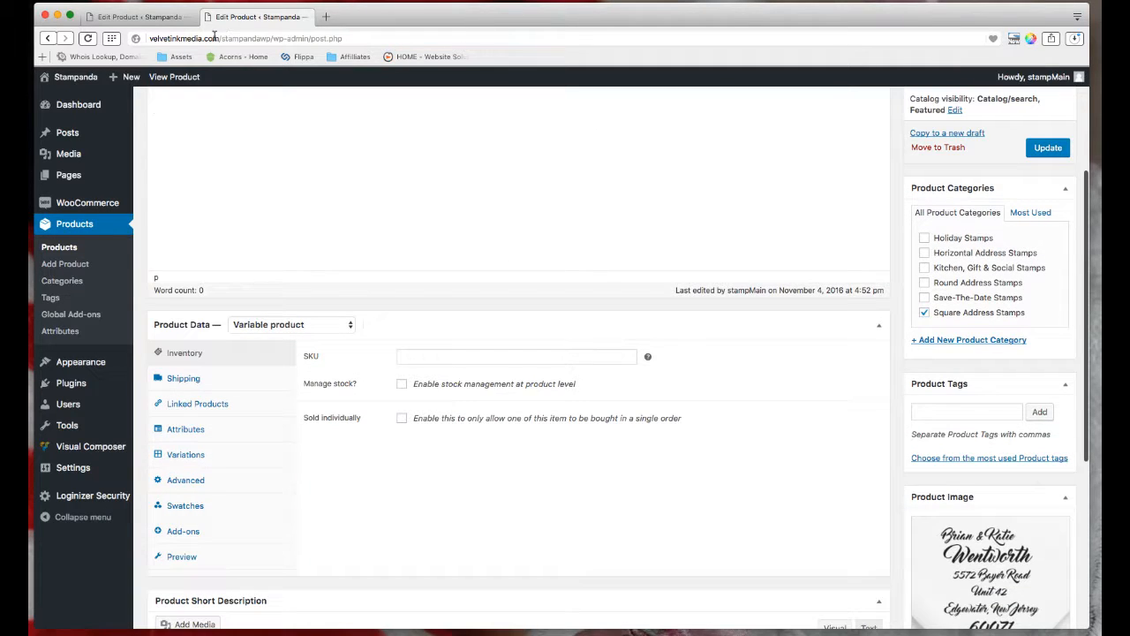
pyautogui.scroll(-7, 629, 347)
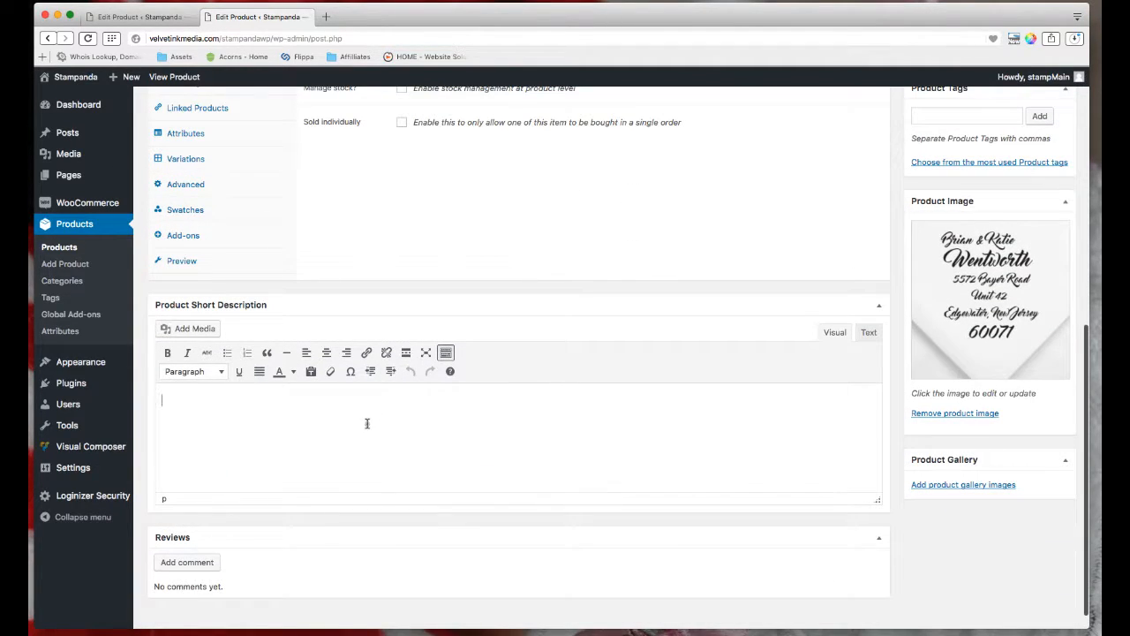
pyautogui.click(367, 424)
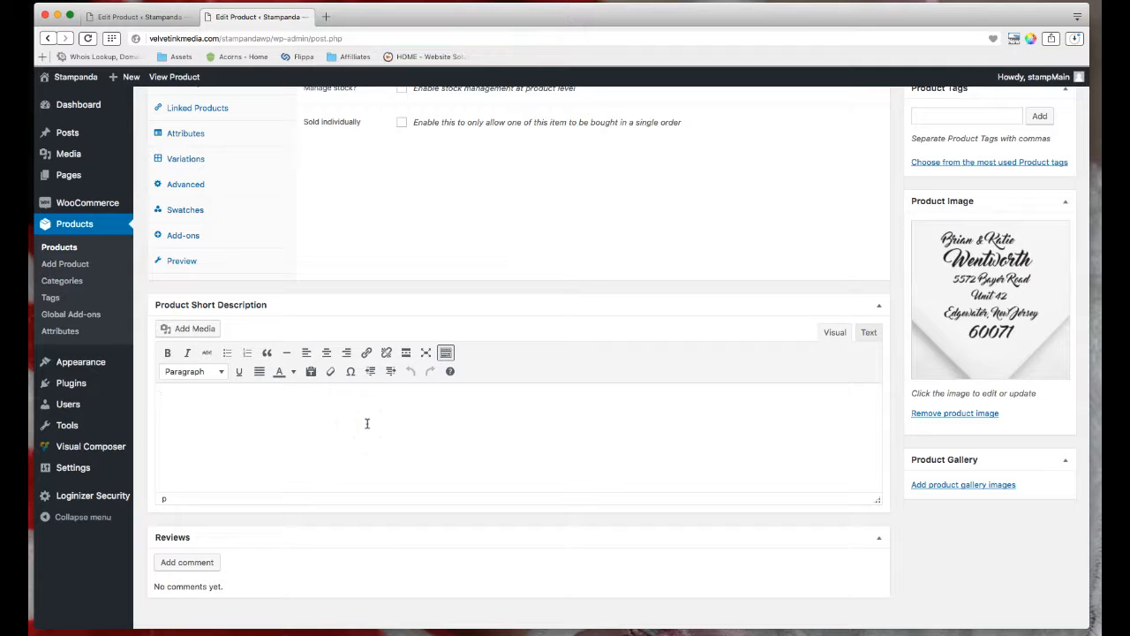
pyautogui.write('Phasellus a erat eu neque sodales tristique vel et erat. Pellentesque tristique augue ut dui posuere, sit amet suscipit eros cursus. Vestibulum ante ipsum primis in faucibus orci luctus et ultrices posuere cubilia Curae; Phasellus id leo vitae nulla mollis fringilla. Aliquam dapibus nisl vitae lacus cursus ornare.')
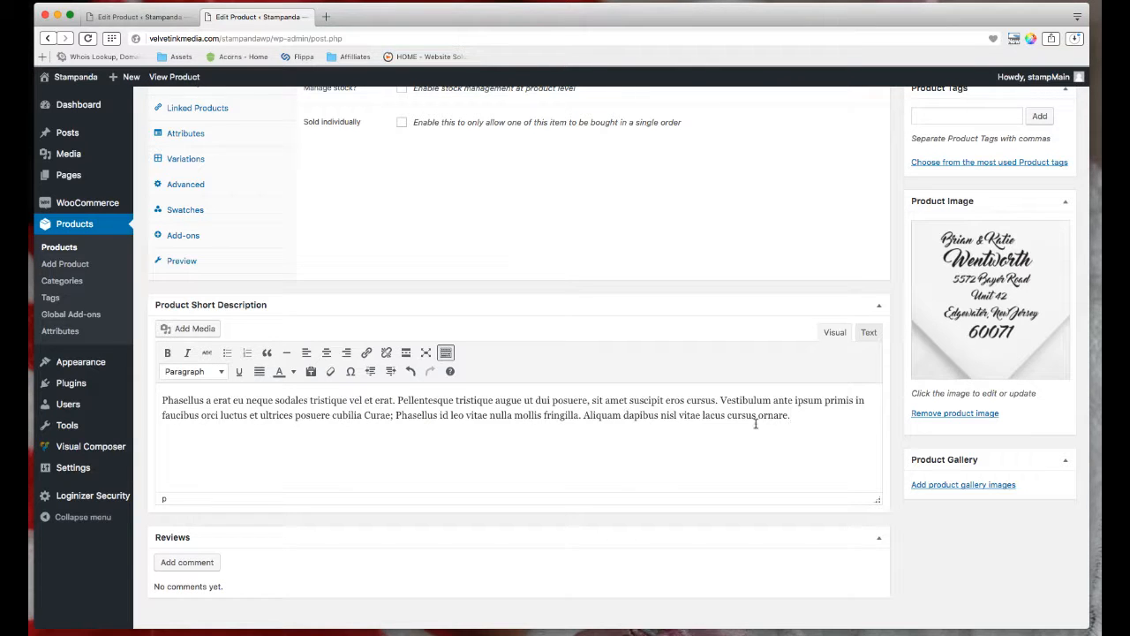
pyautogui.scroll(10, 755, 425)
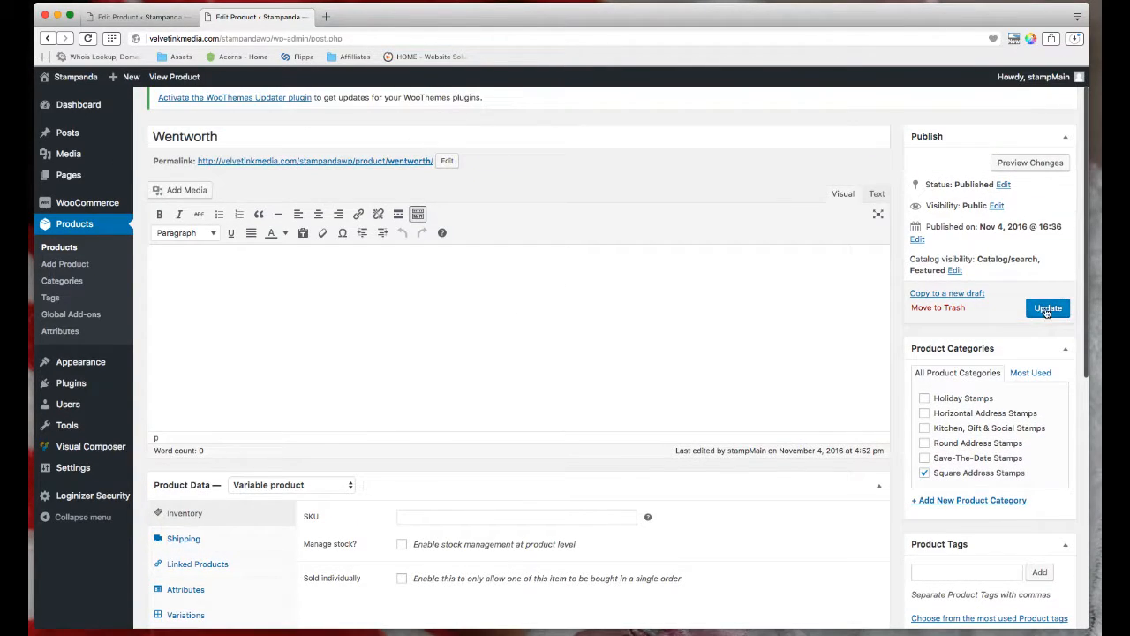
pyautogui.click(1047, 309)
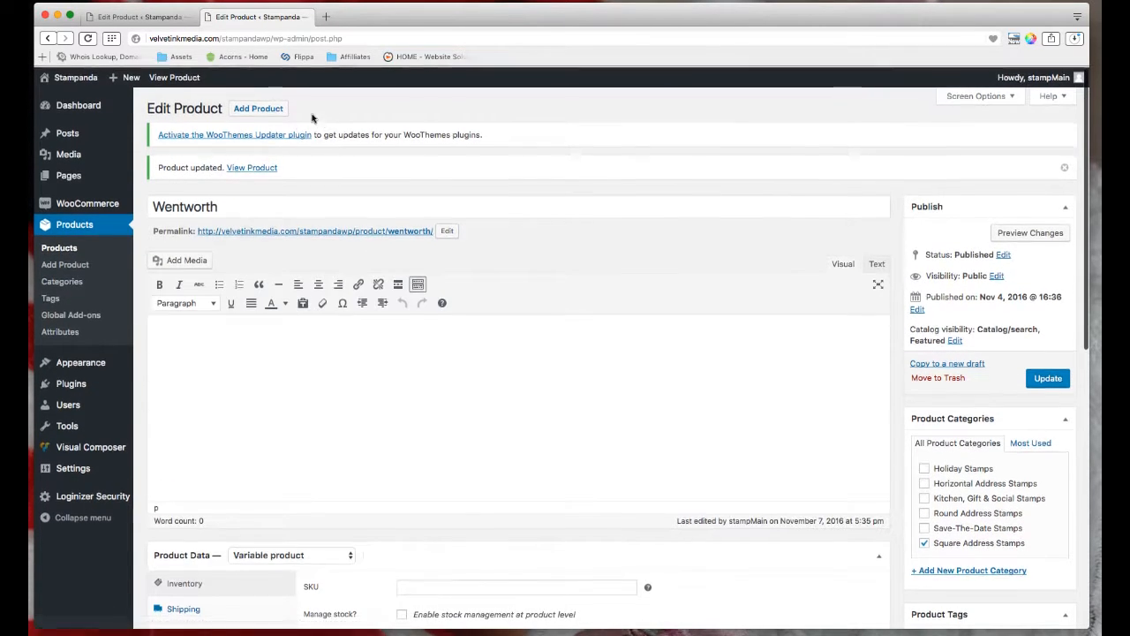
# View Wentworth's live page showing the new short description under its $44.50–$48.50 price.
pyautogui.click(174, 76)
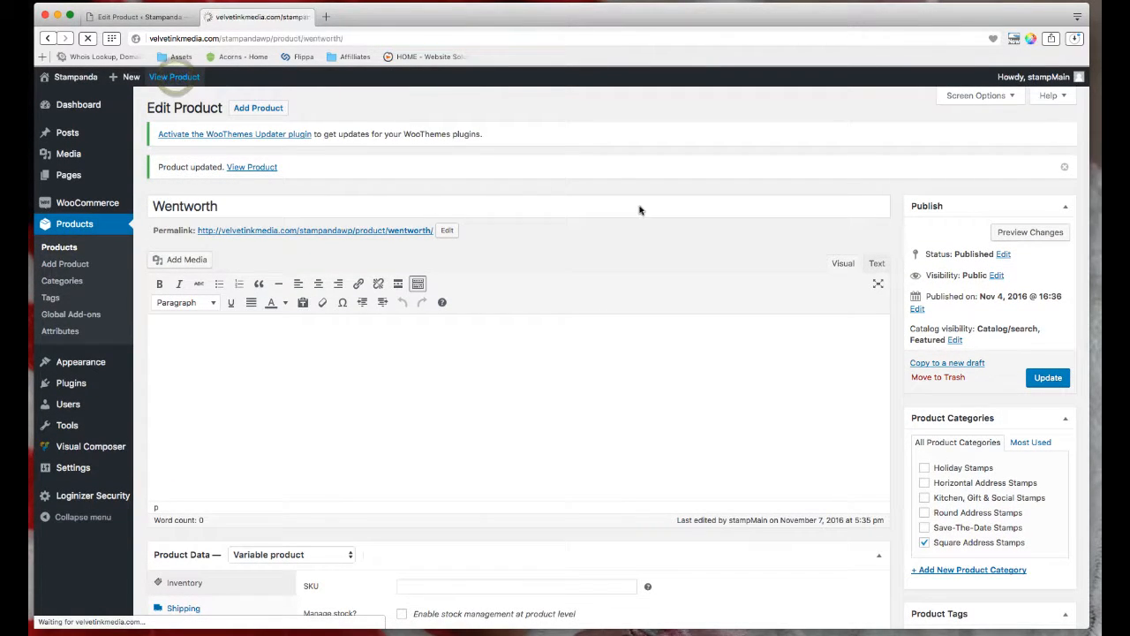
pyautogui.scroll(-1, 856, 472)
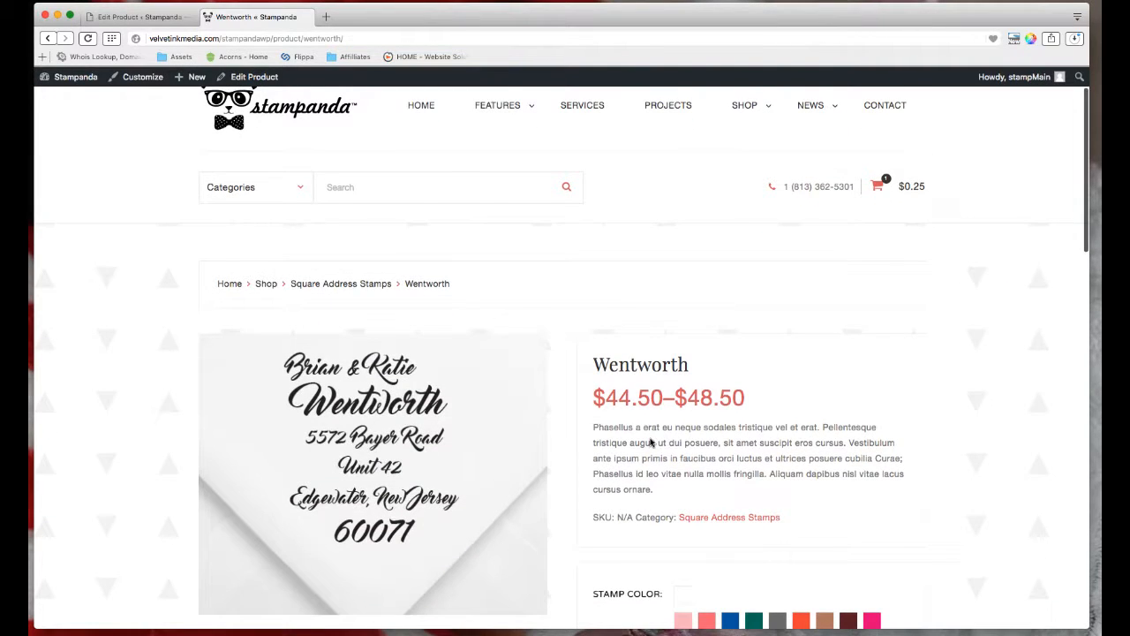
pyautogui.scroll(-1, 650, 441)
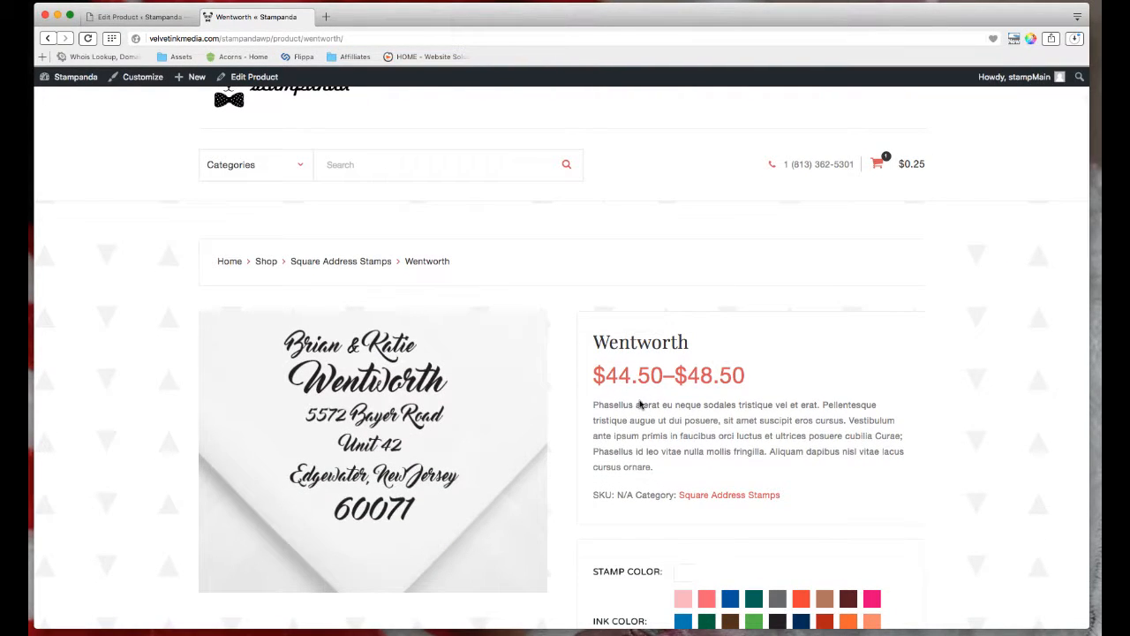
# Paste the same Phasellus lorem ipsum paragraph into the Athens short description and save.
pyautogui.click(141, 16)
pyautogui.scroll(-2, 397, 441)
pyautogui.click(374, 488)
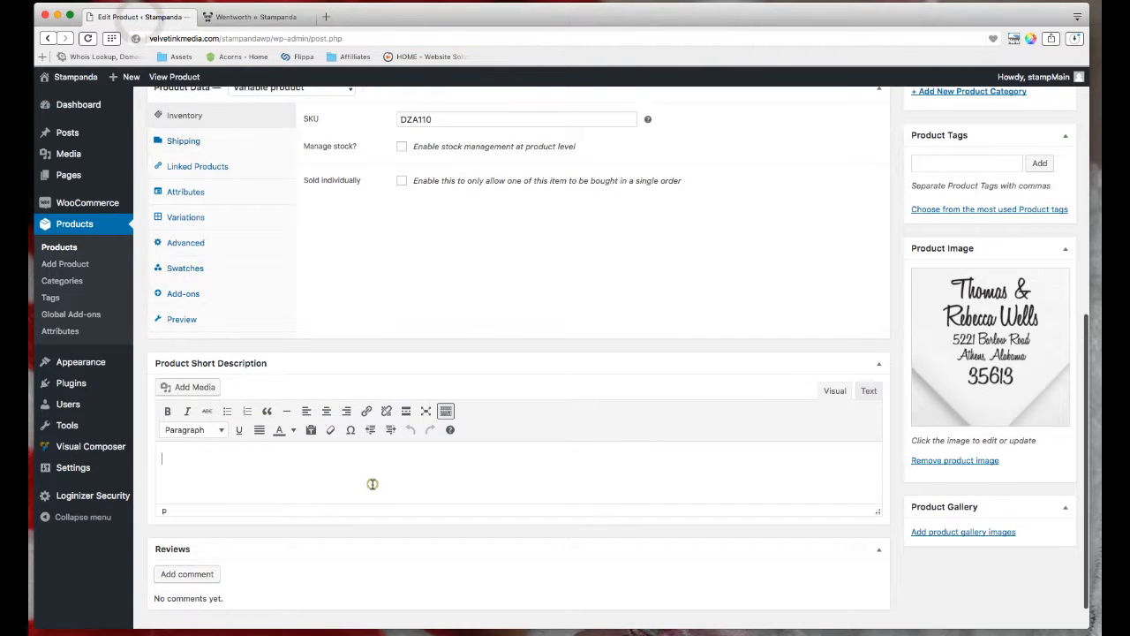
pyautogui.write('Phasellus a erat eu neque sodales tristique vel et erat. Pellentesque tristique augue ut dui posuere, sit amet suscipit eros cursus. Vestibulum ante ipsum primis in faucibus orci luctus et ultrices posuere cubilia Curae; Phasellus id leo vitae nulla mollis fringilla. Aliquam dapibus nisl vitae lacus cursus ornare.')
pyautogui.scroll(5, 418, 511)
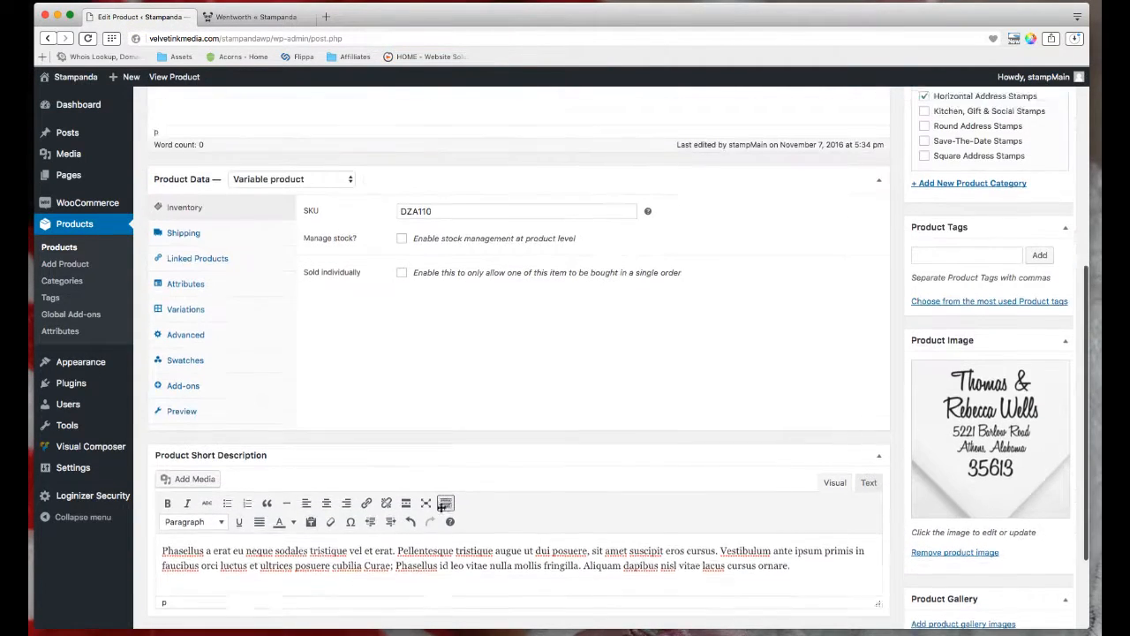
pyautogui.scroll(1, 1007, 355)
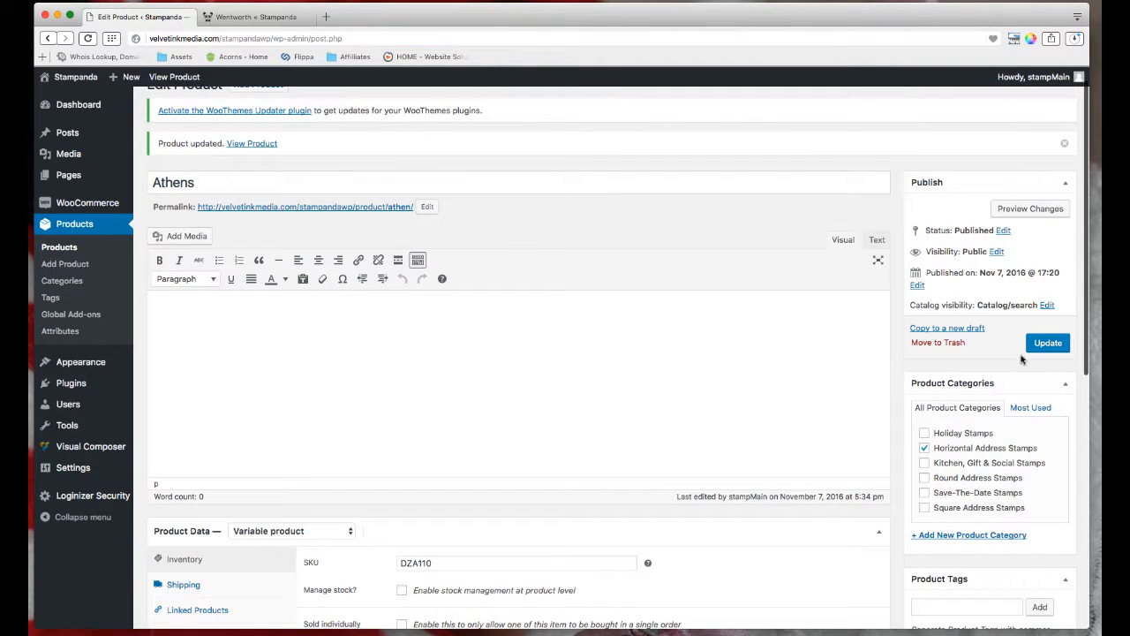
pyautogui.click(1046, 343)
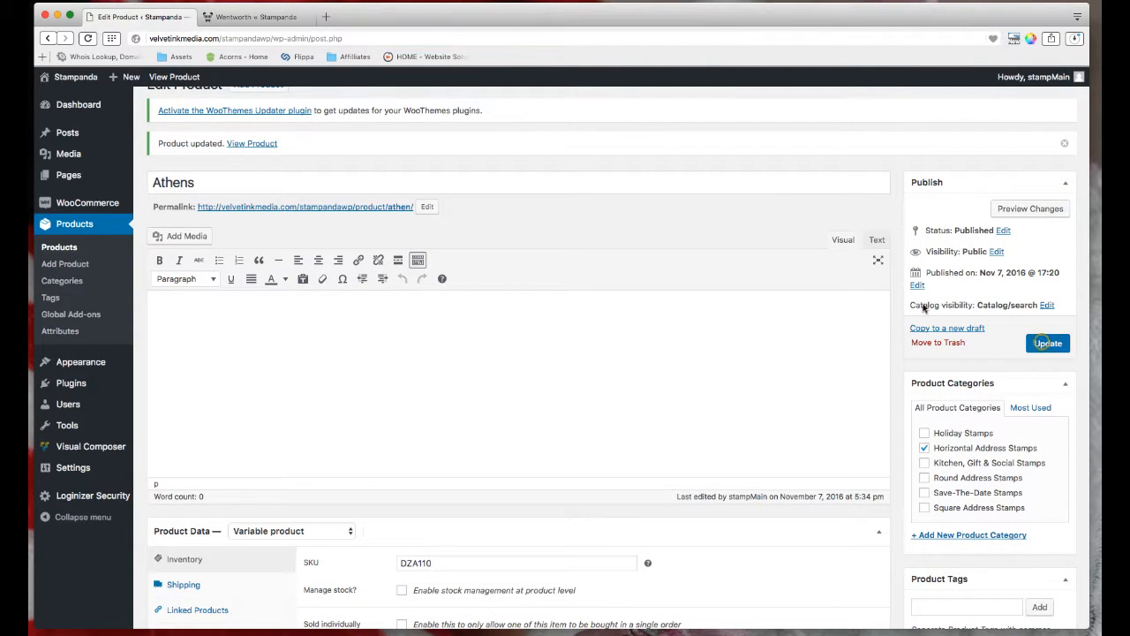
pyautogui.click(256, 16)
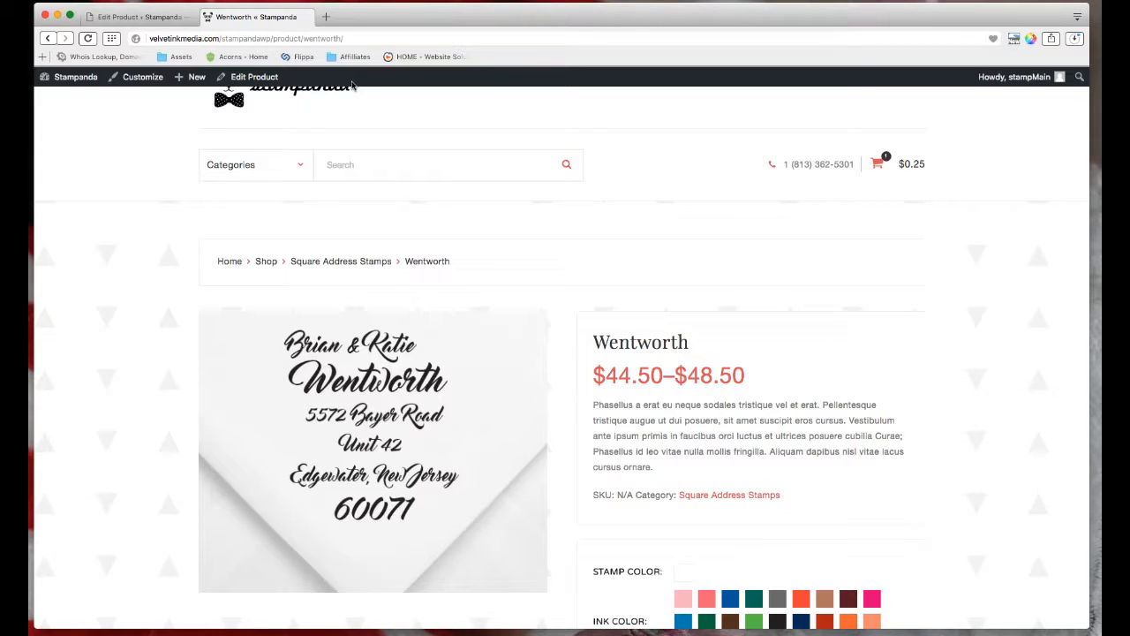
pyautogui.moveTo(653, 467); pyautogui.dragTo(585, 407)
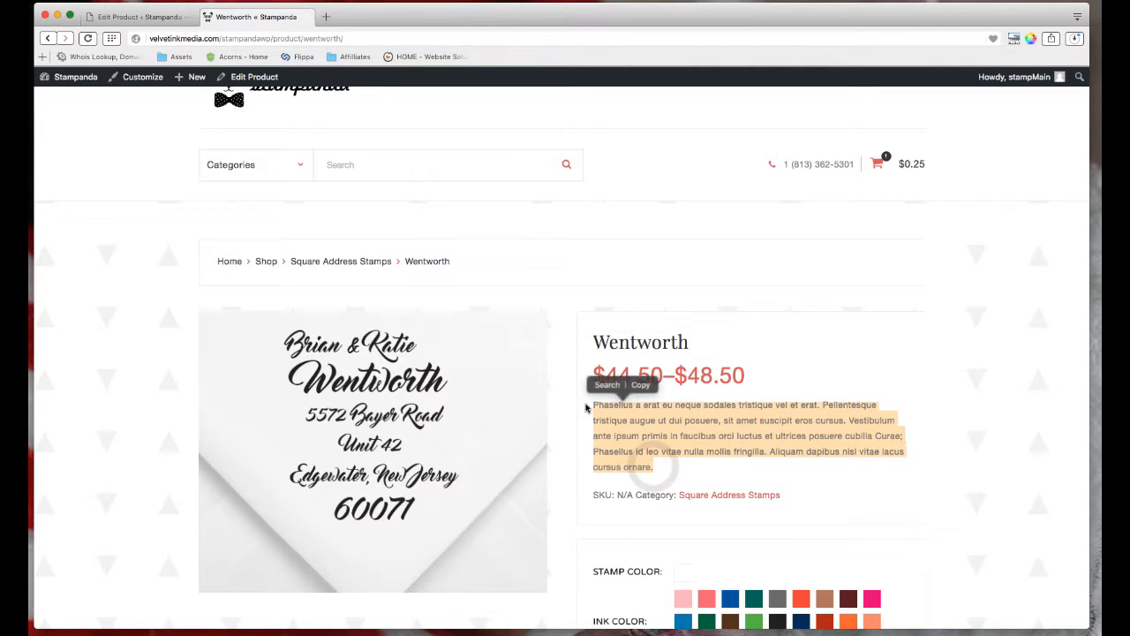
pyautogui.click(637, 421)
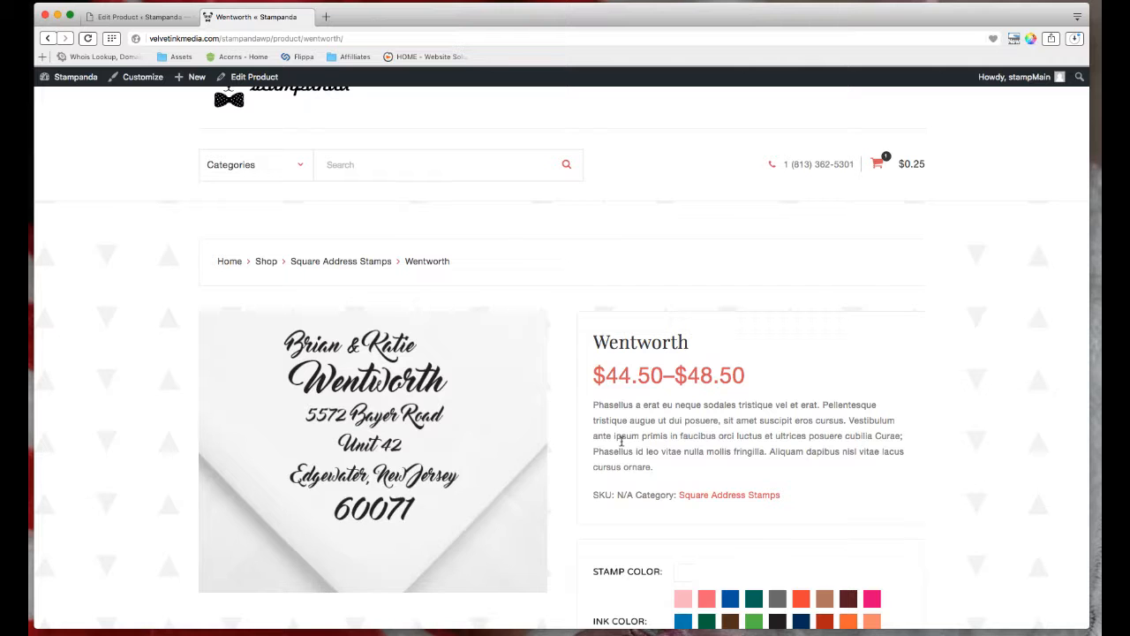
pyautogui.click(140, 16)
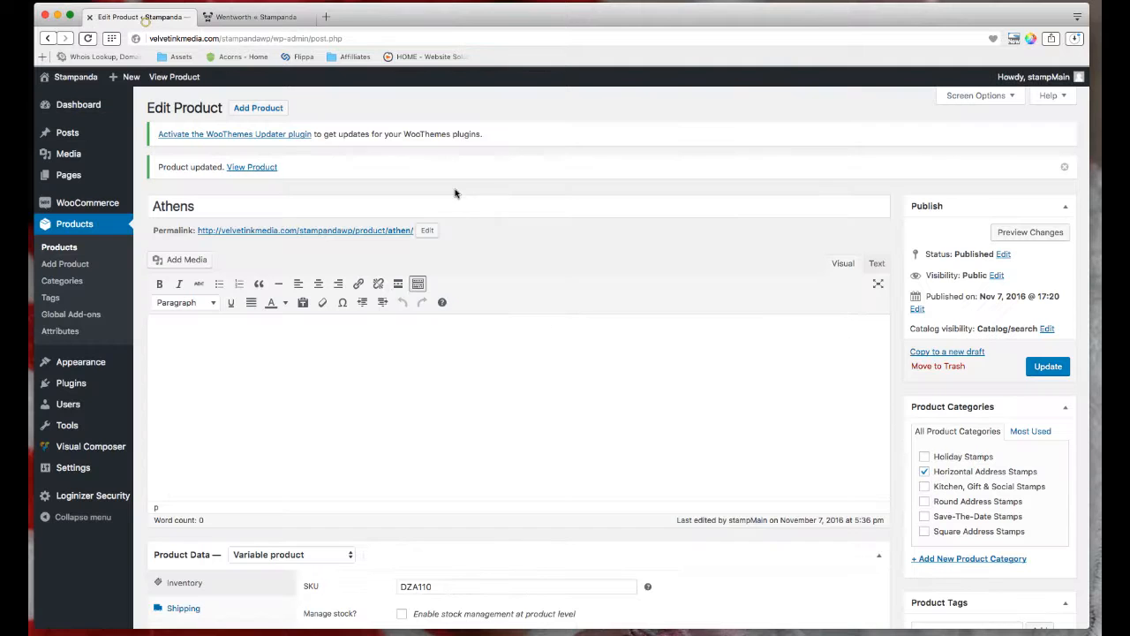
# Show the Athens Product Data variations, listing #641 (any stamp and ink) and #640 (Licorice Black).
pyautogui.scroll(-2, 824, 482)
pyautogui.scroll(-4, 824, 482)
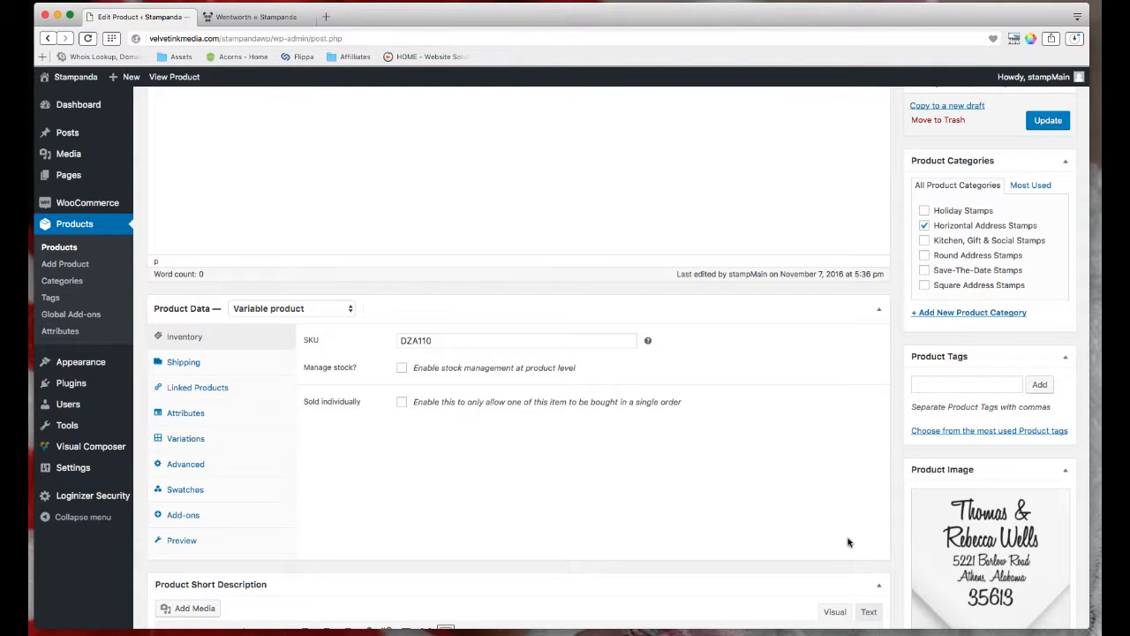
pyautogui.click(215, 438)
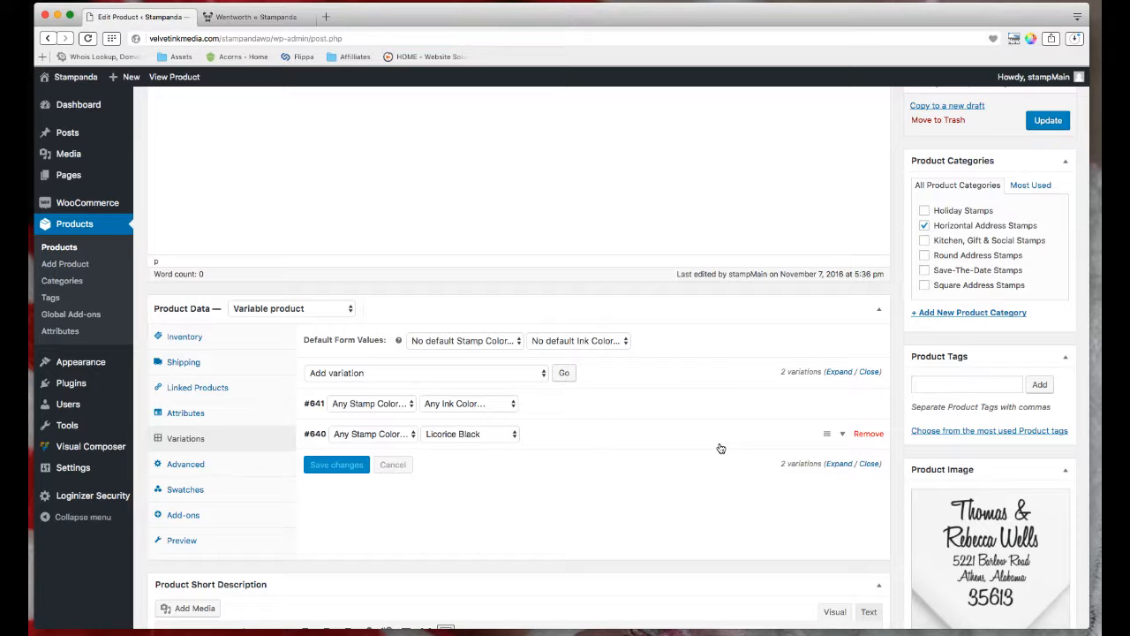
pyautogui.scroll(4, 760, 415)
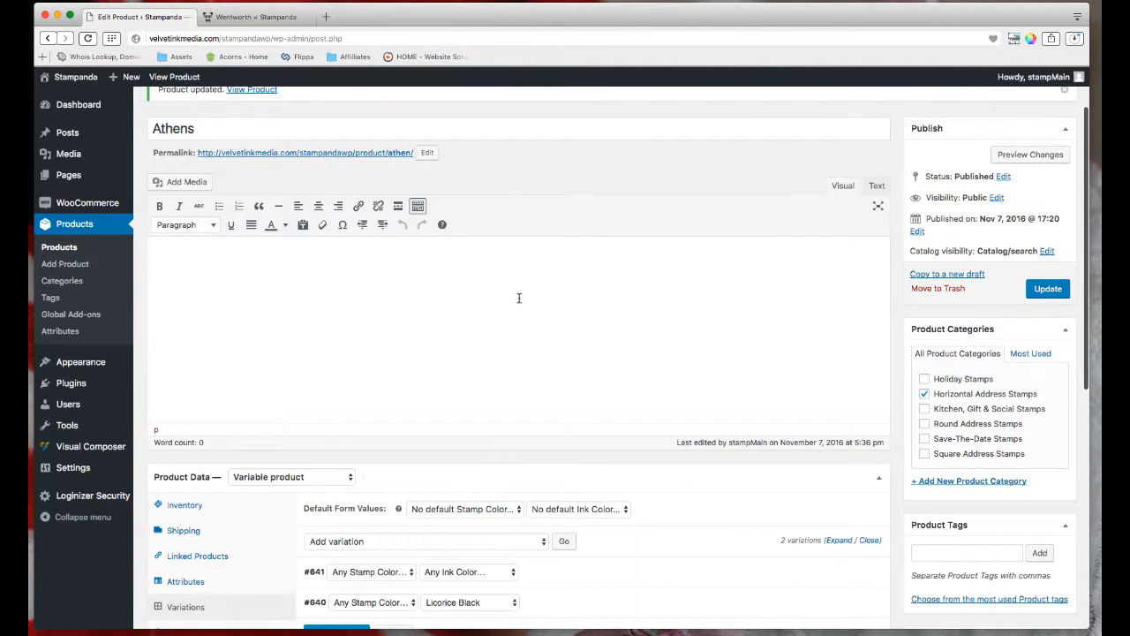
pyautogui.scroll(-4, 525, 297)
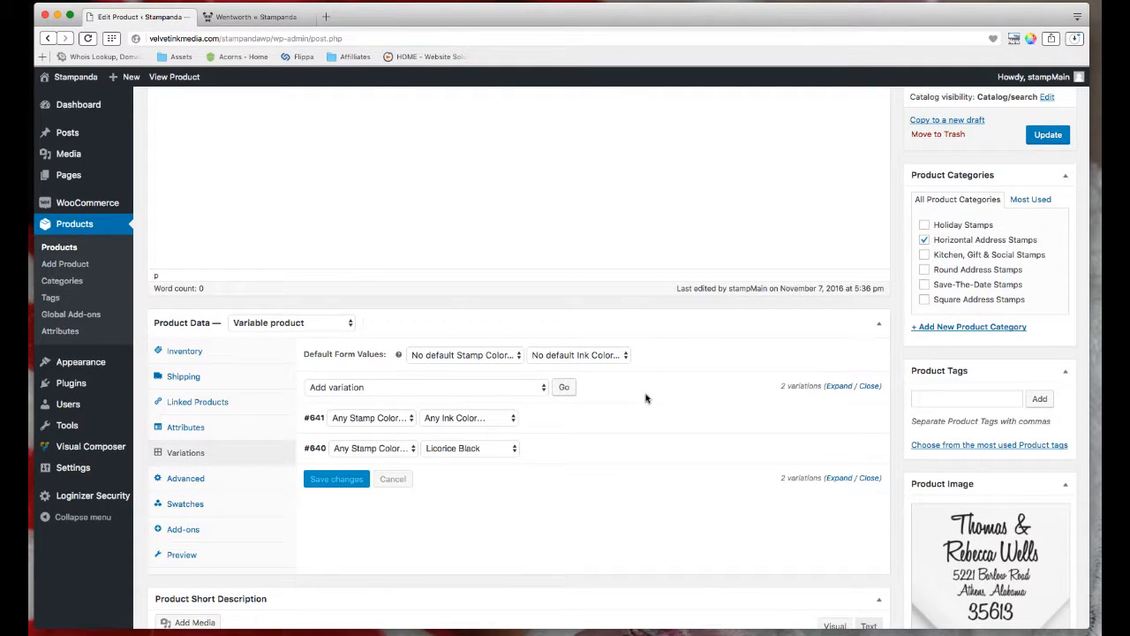
# Expand and review variation #641's details, then collapse it.
pyautogui.click(844, 419)
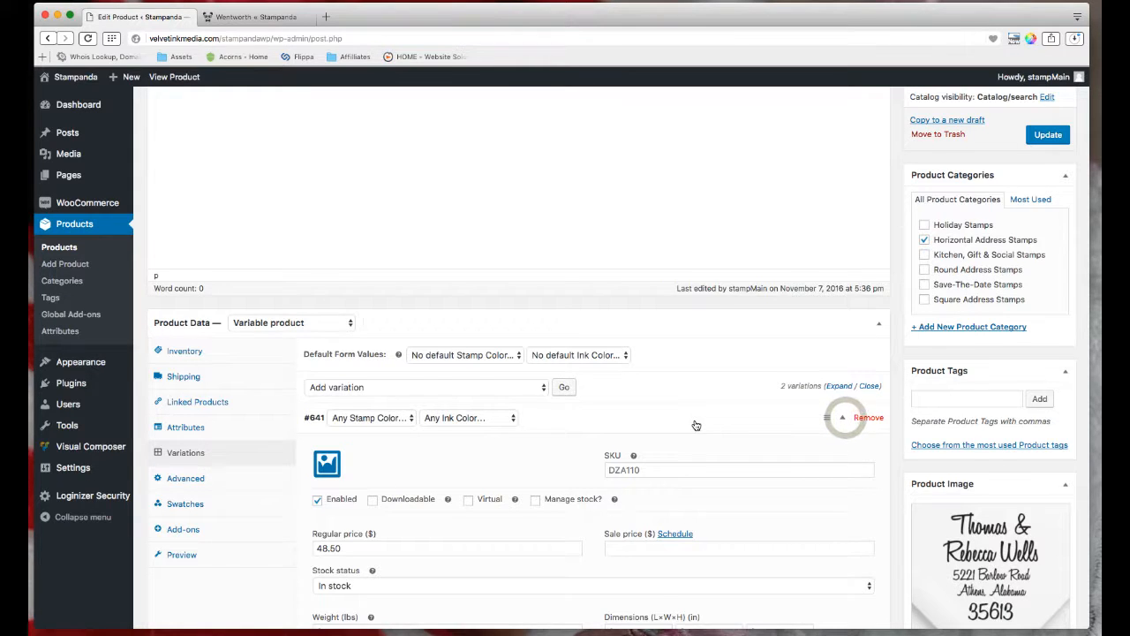
pyautogui.scroll(-1, 695, 425)
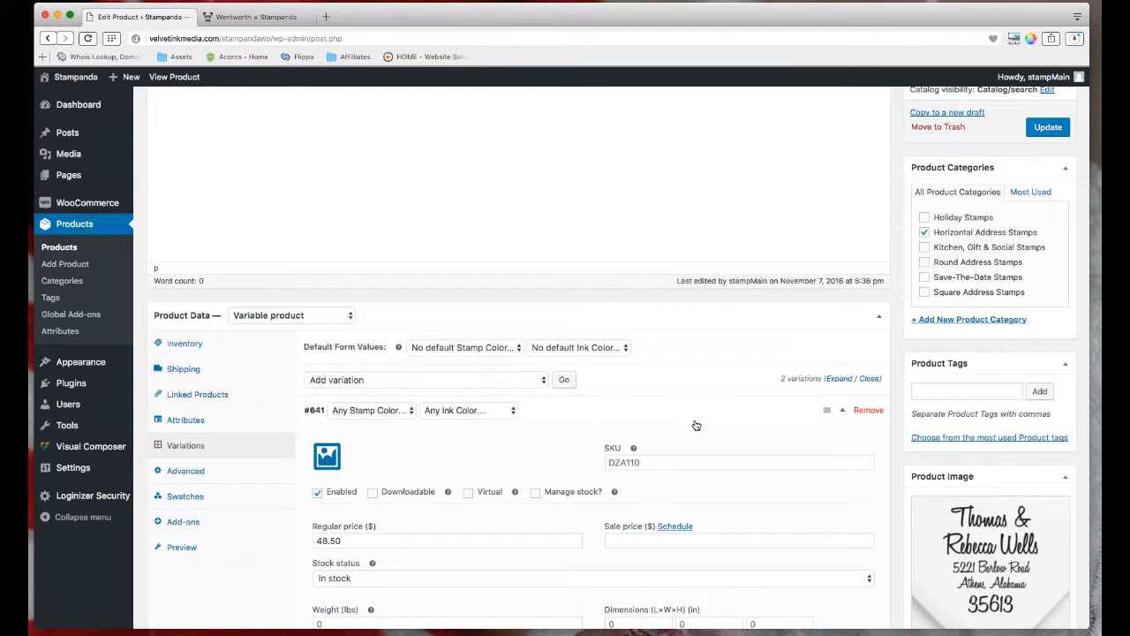
pyautogui.scroll(-1, 696, 426)
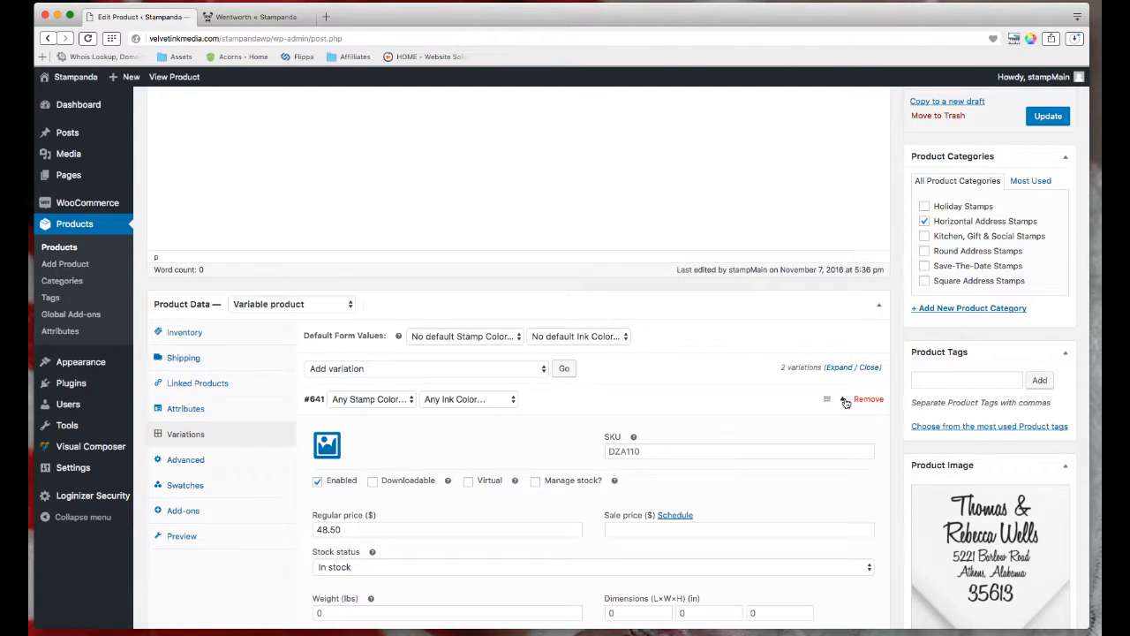
pyautogui.click(844, 400)
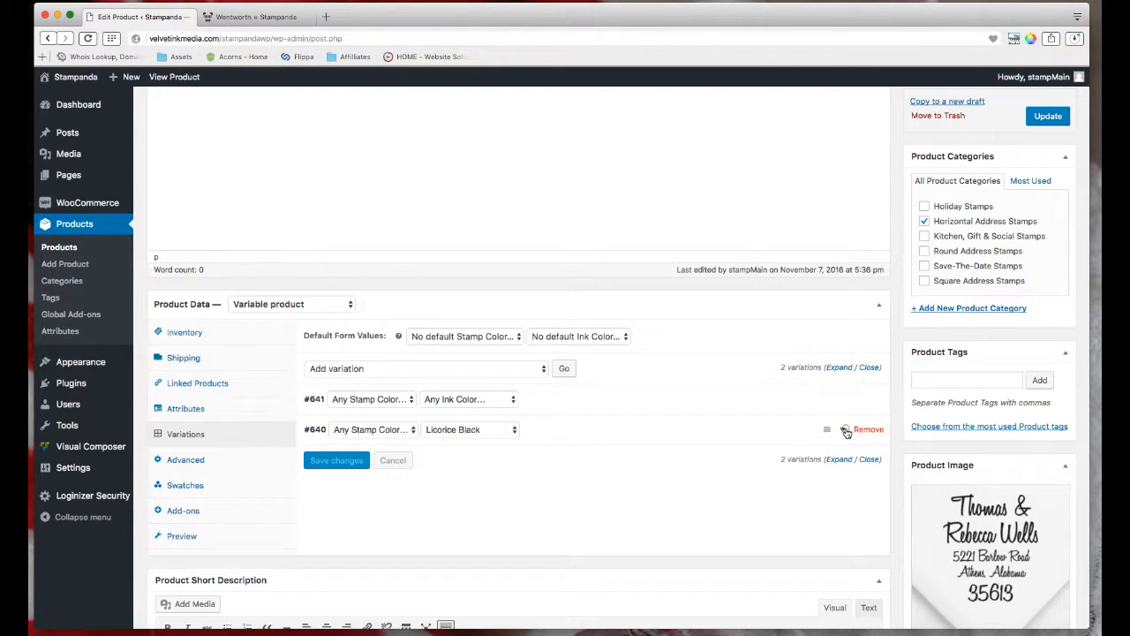
# Check the regular prices: 44.50 for #640 and 48.50 for #641.
pyautogui.click(845, 431)
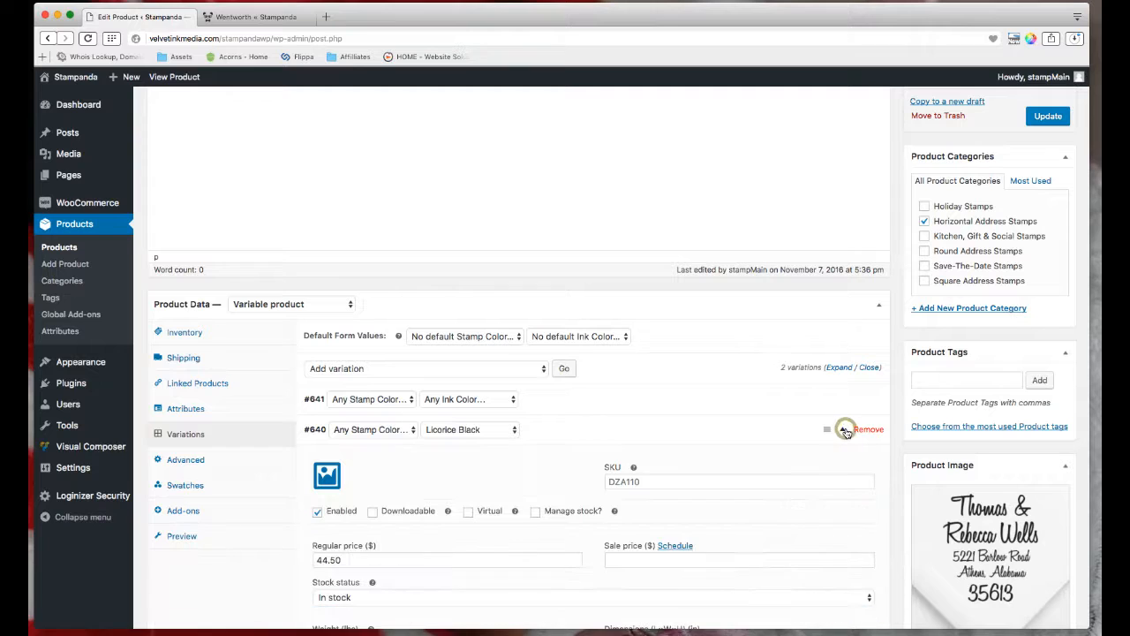
pyautogui.click(339, 554)
pyautogui.doubleClick(339, 554)
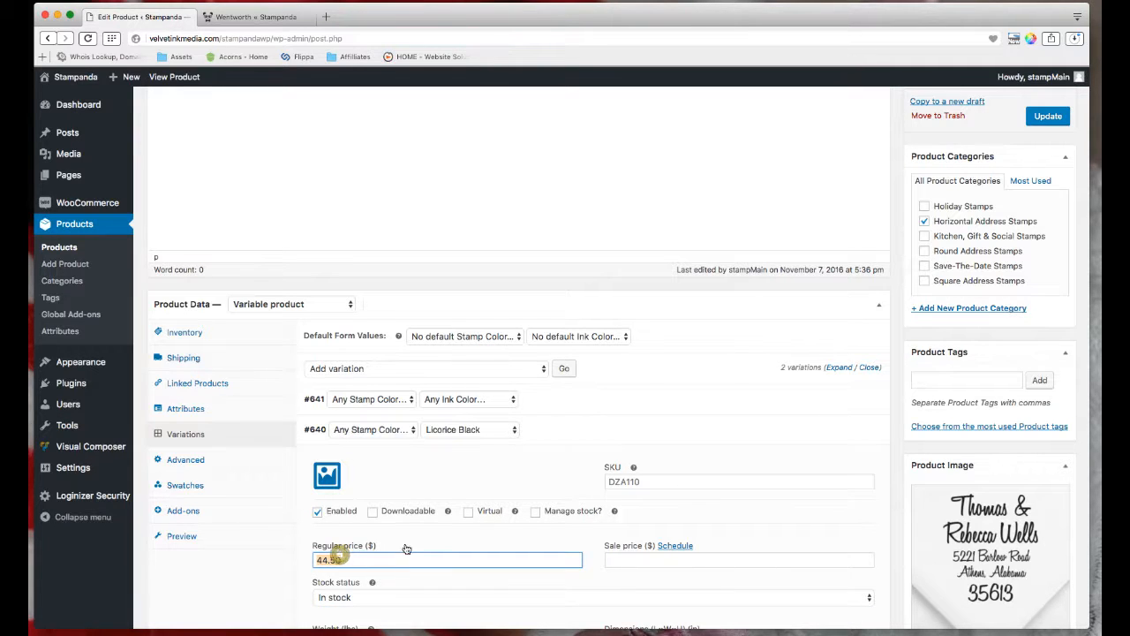
pyautogui.click(844, 402)
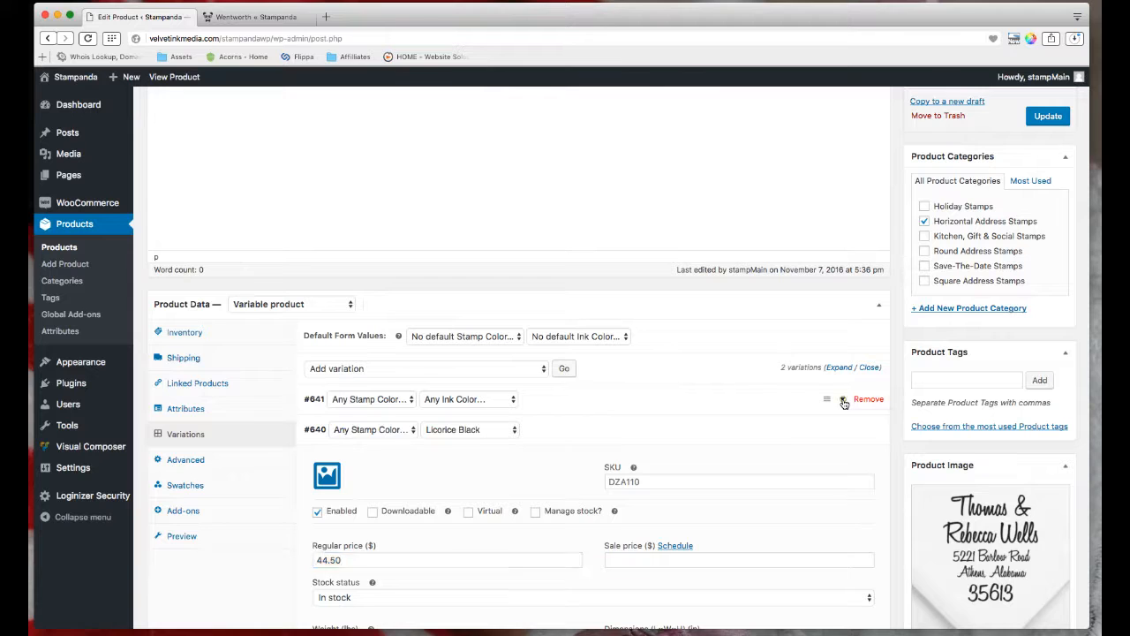
pyautogui.click(347, 529)
pyautogui.doubleClick(347, 529)
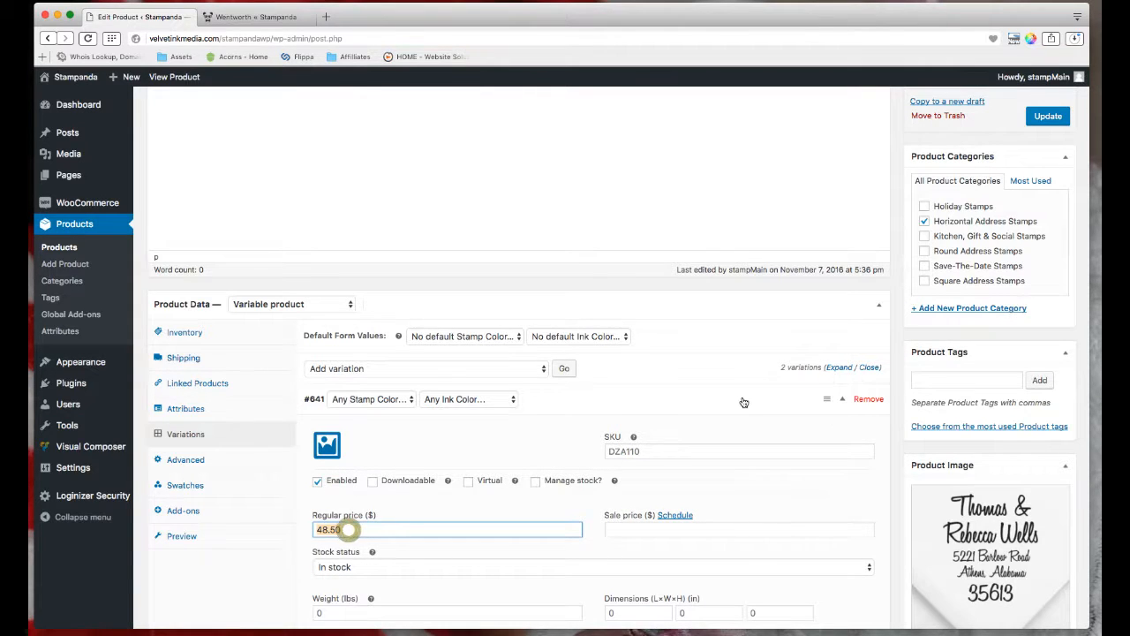